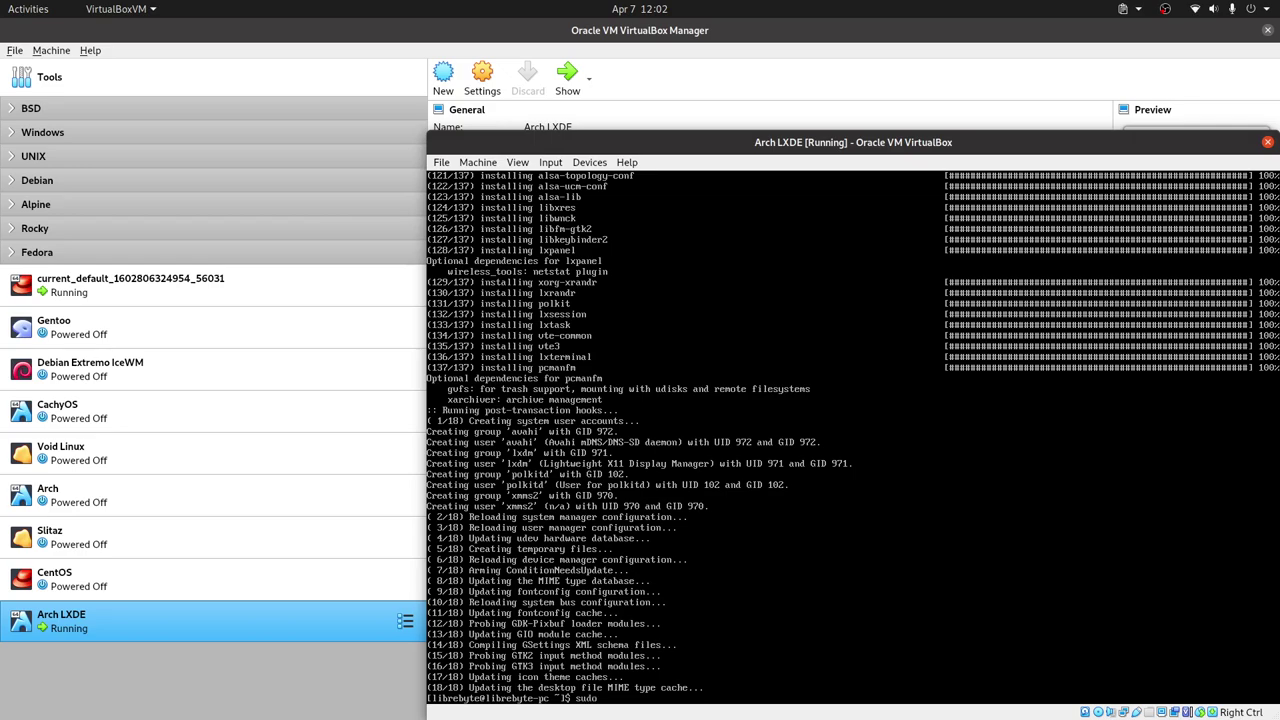
Enable the LXDM display manager at startup with sudo systemctl enable lxdm.
{"action": "type", "text": "c"}
{"action": "key", "text": "BackSpace"}
{"action": "type", "text": "mctl lxd"}
{"action": "key", "text": "BackSpace"}
{"action": "type", "text": "m"}
{"action": "key", "text": "Return"}
{"action": "key", "text": "Up"}
{"action": "type", "text": "enable"}
{"action": "key", "text": "Return"}
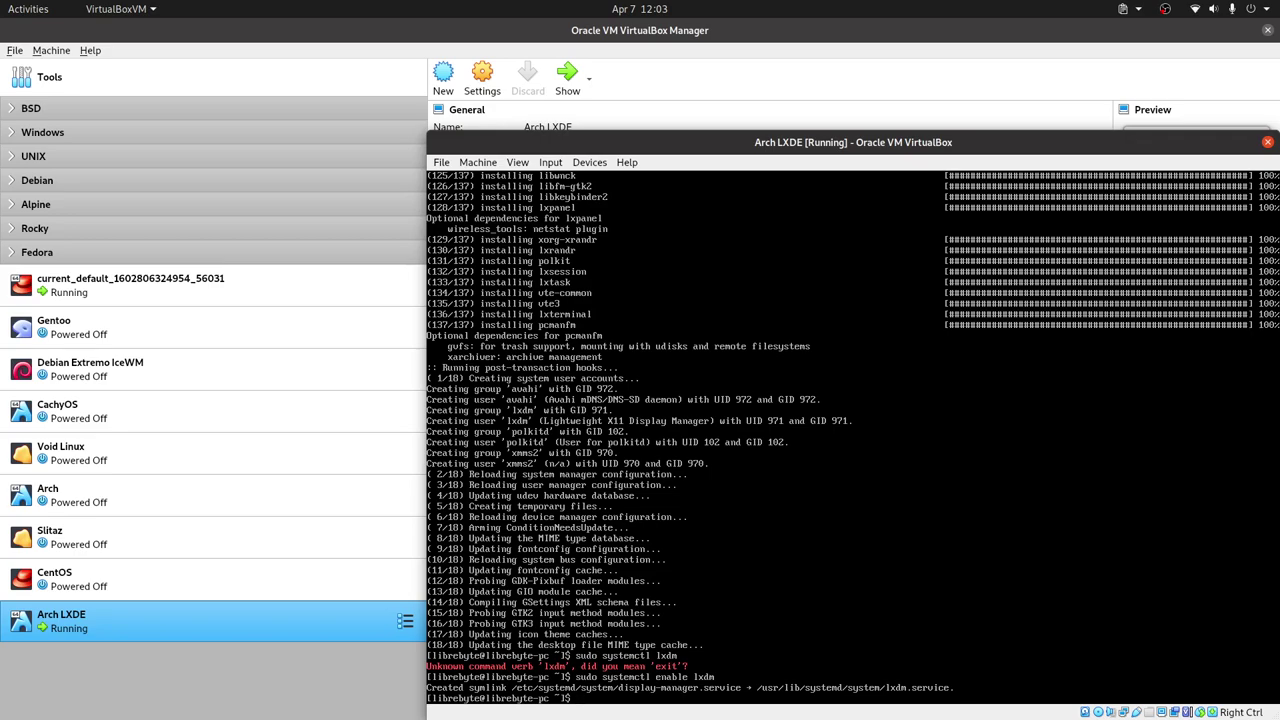
Reboot the virtual machine into the Arch Linux boot entry and dismiss the mouse integration notice.
{"action": "type", "text": "eboot"}
{"action": "key", "text": "Return"}
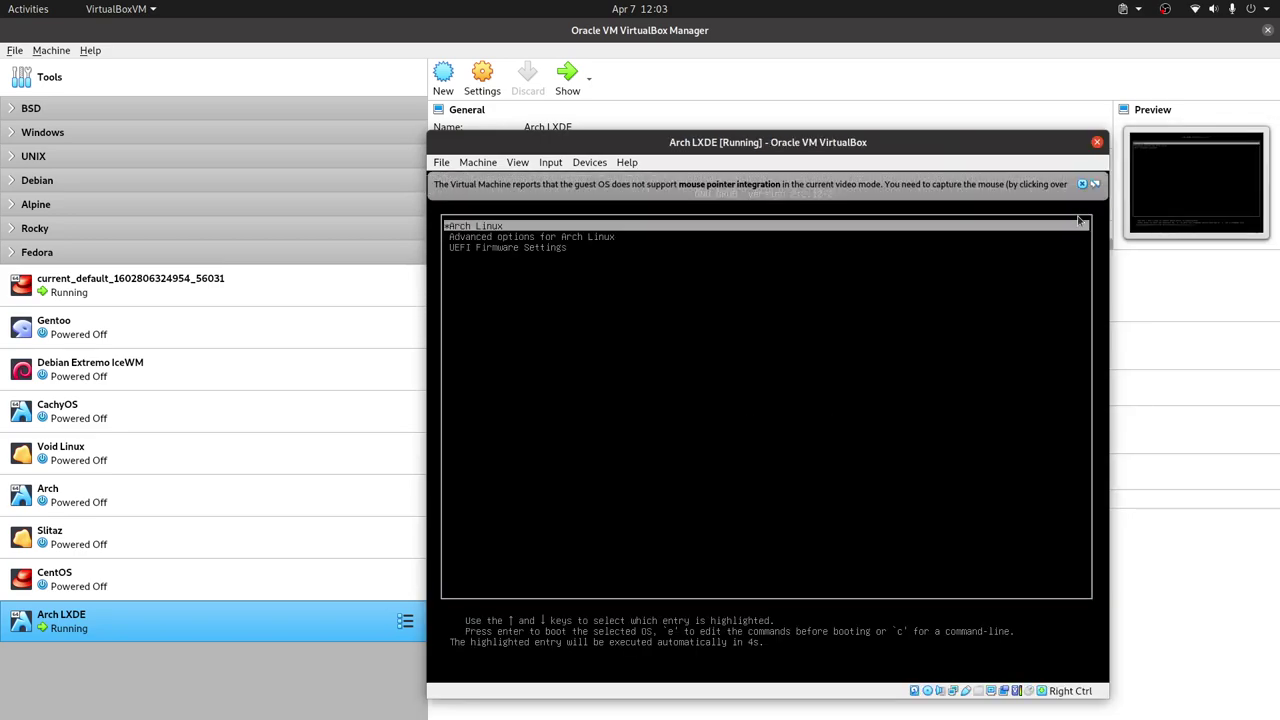
{"action": "key", "text": "Return"}
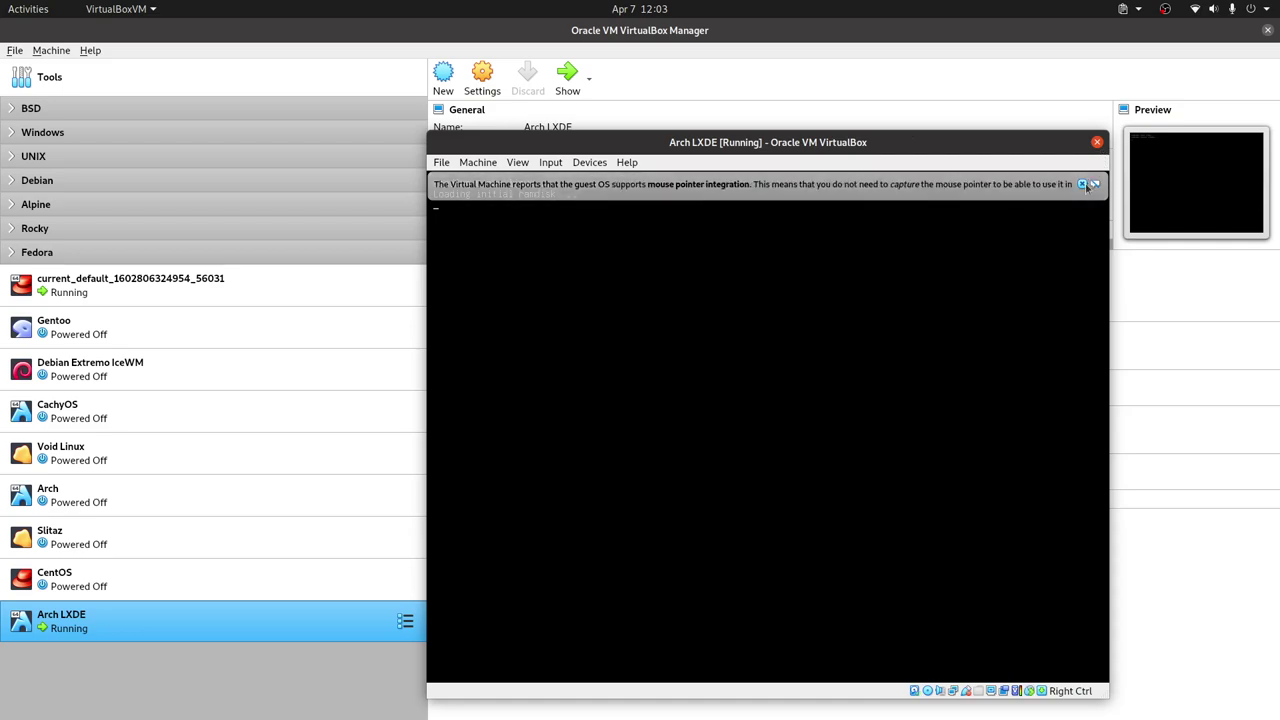
{"action": "left_click", "coordinate": [1253, 185]}
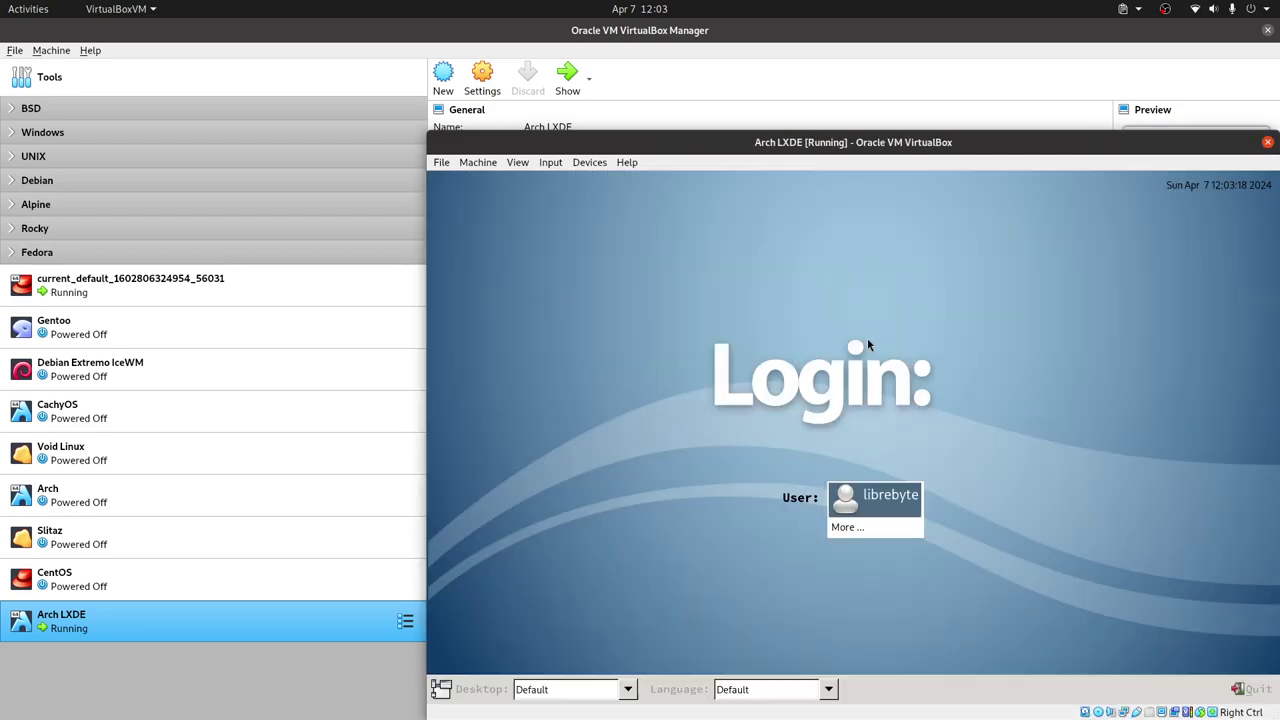
Log in to the desktop as the listed user by entering the account password.
{"action": "key", "text": "Return"}
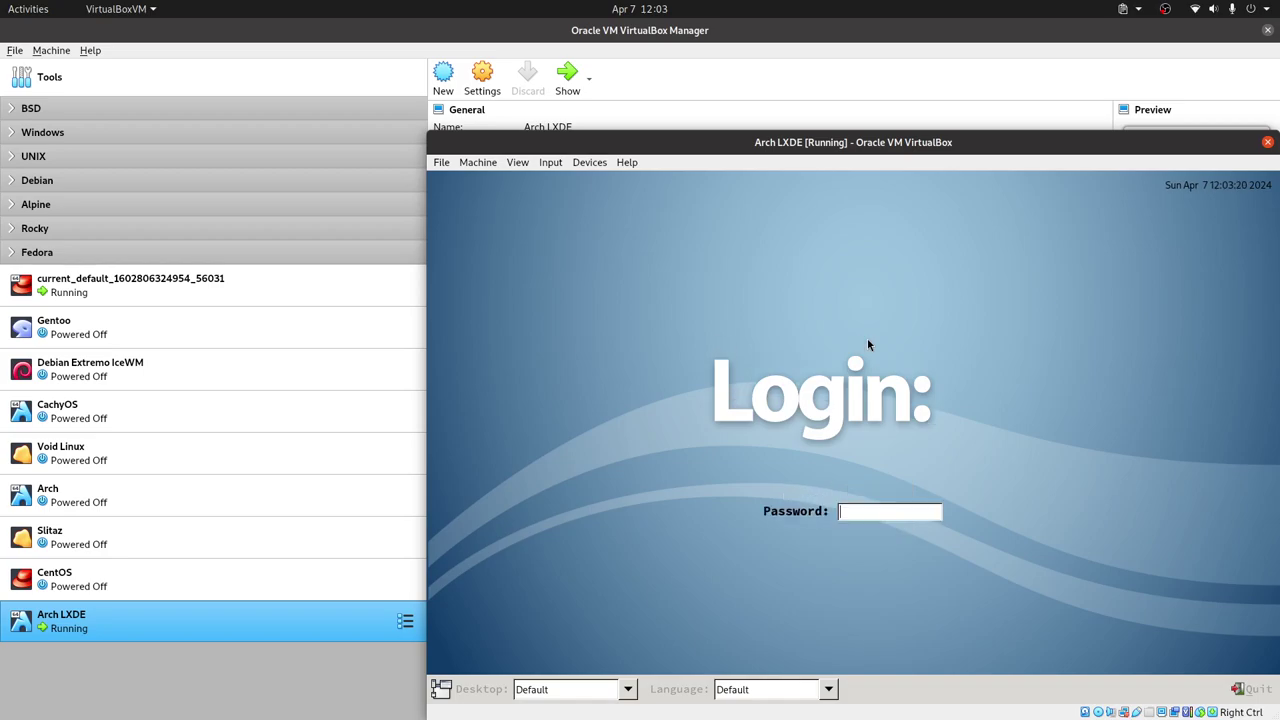
{"action": "type", "text": "**"}
{"action": "key", "text": "Return"}
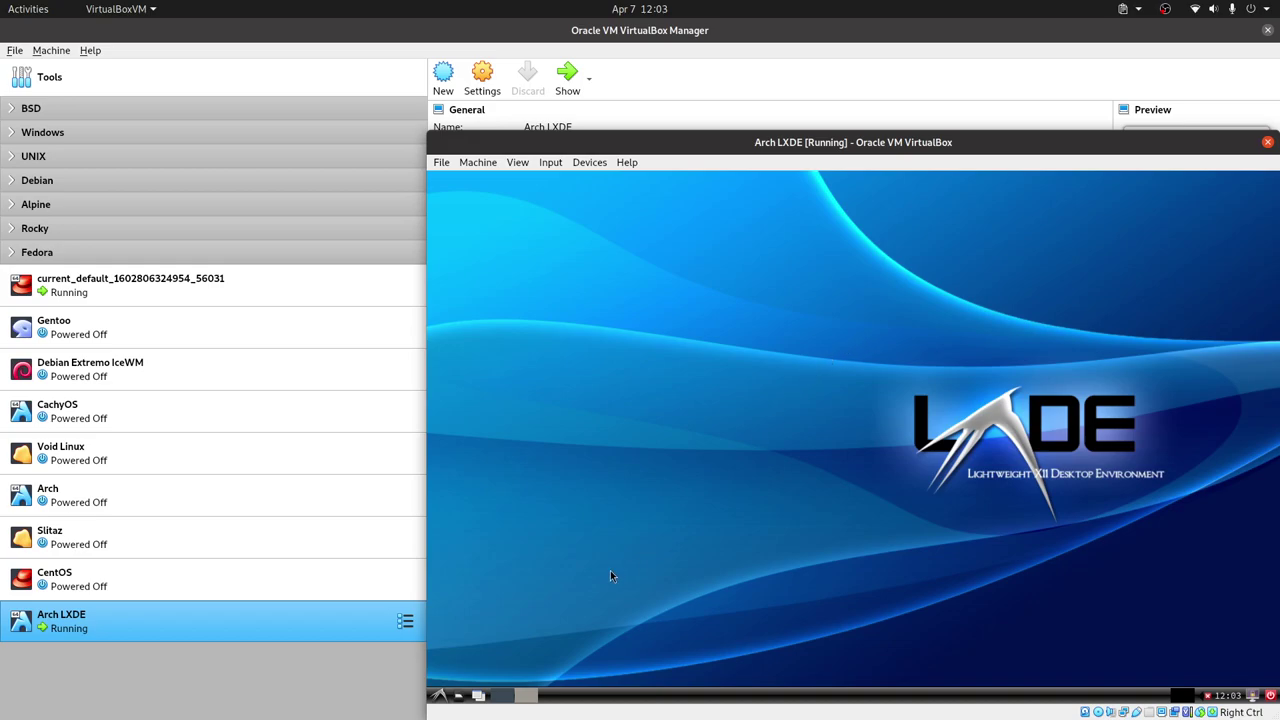
Browse the LXDE application categories, open LXTerminal and look at its editing commands.
{"action": "left_click", "coordinate": [438, 695]}
{"action": "mouse_move", "coordinate": [505, 604]}
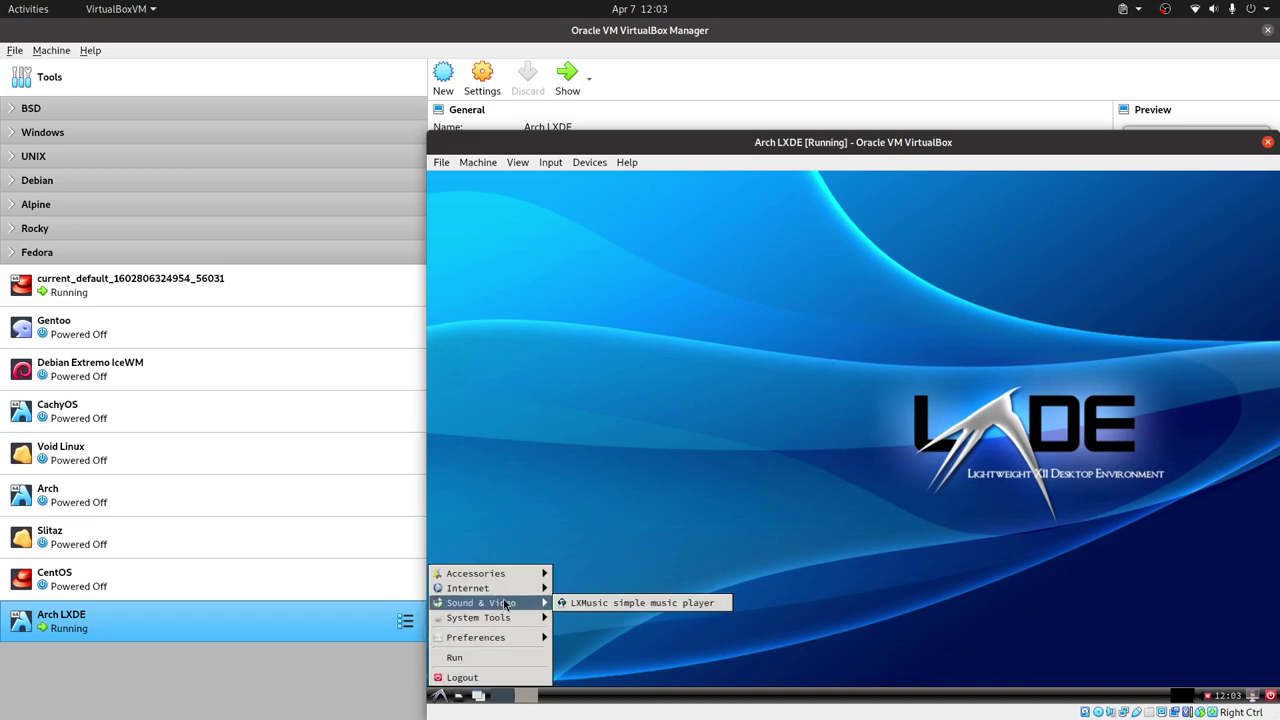
{"action": "mouse_move", "coordinate": [506, 645]}
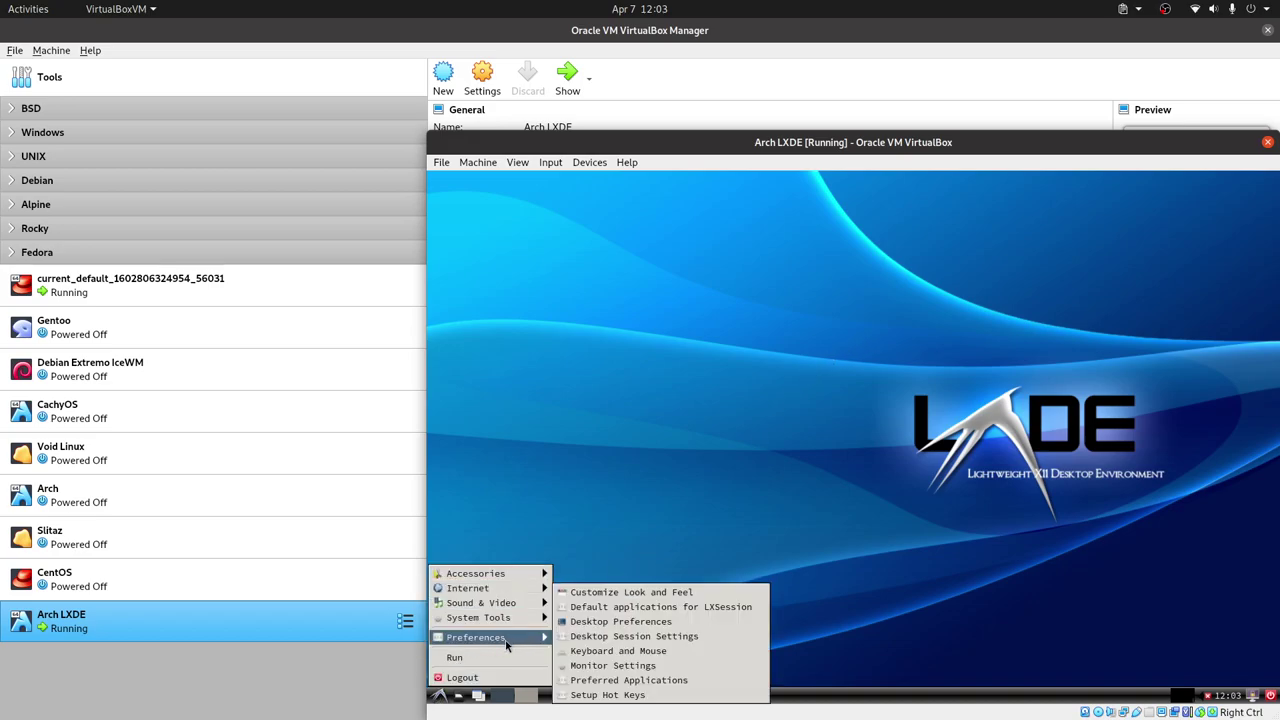
{"action": "left_click", "coordinate": [636, 651]}
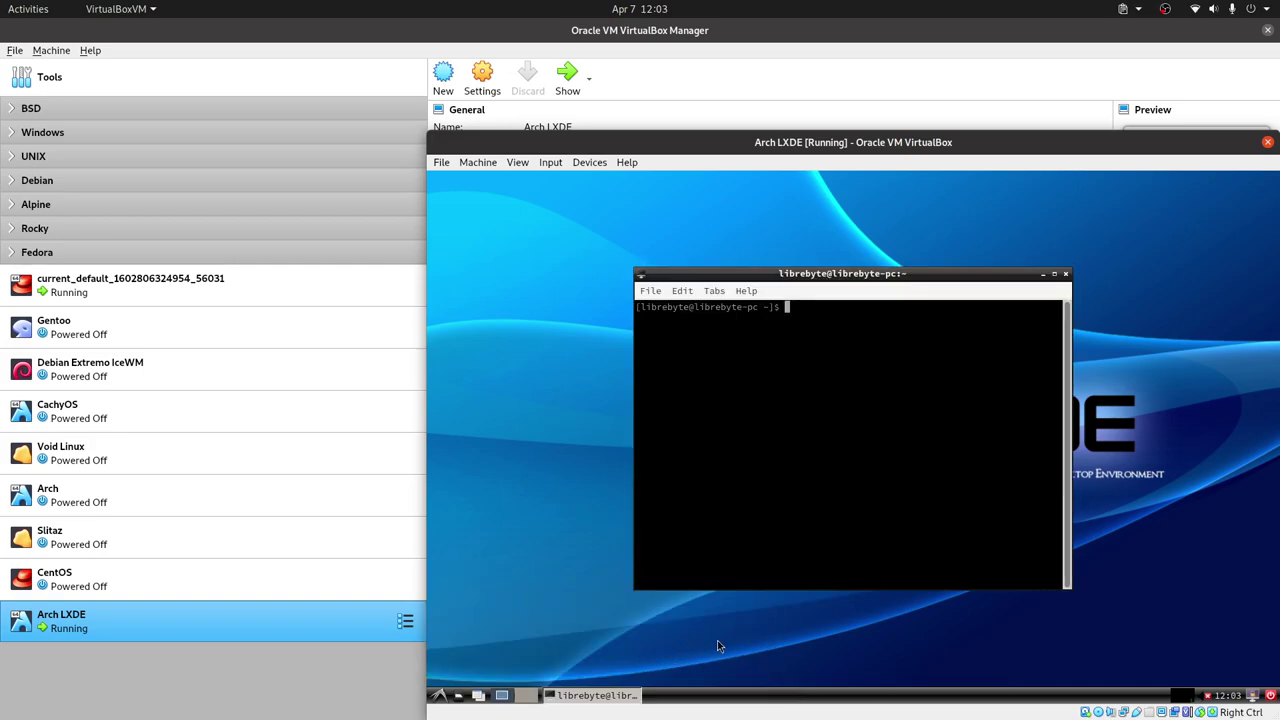
{"action": "left_click", "coordinate": [682, 291]}
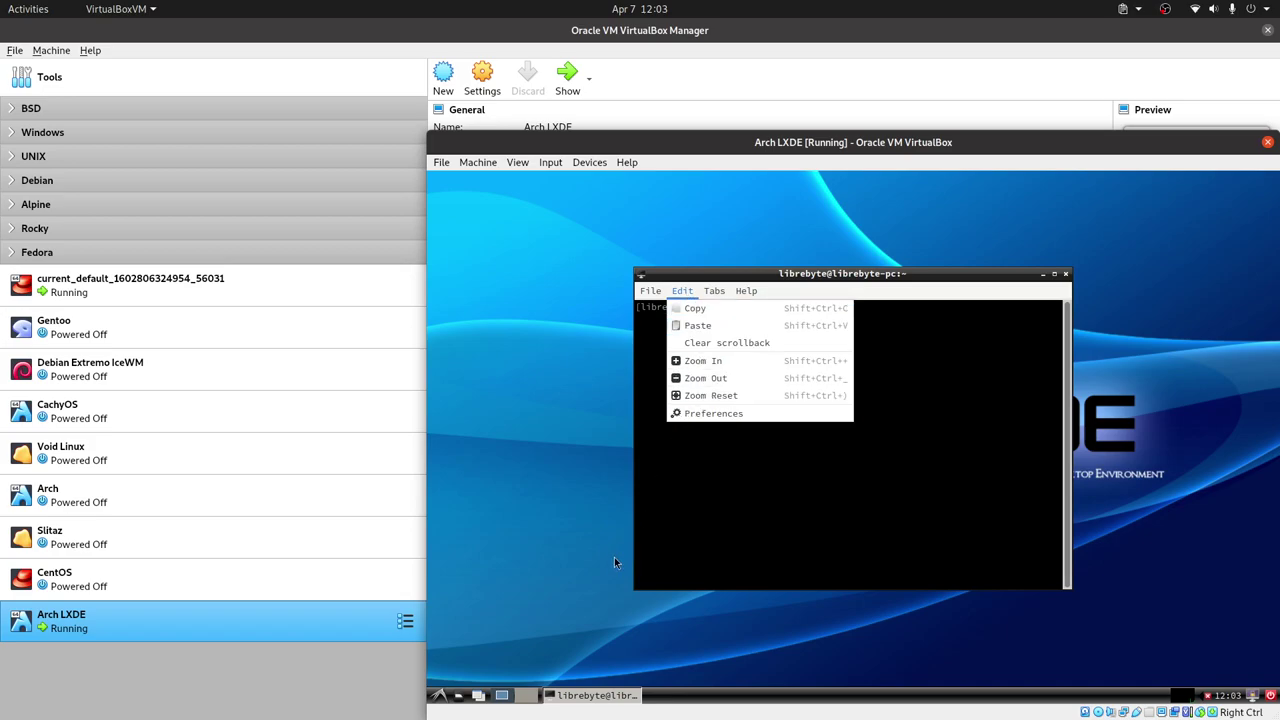
{"action": "left_click", "coordinate": [619, 555]}
Open the file manager on the home folder, look through its menus and return to the terminal window.
{"action": "left_click", "coordinate": [459, 695]}
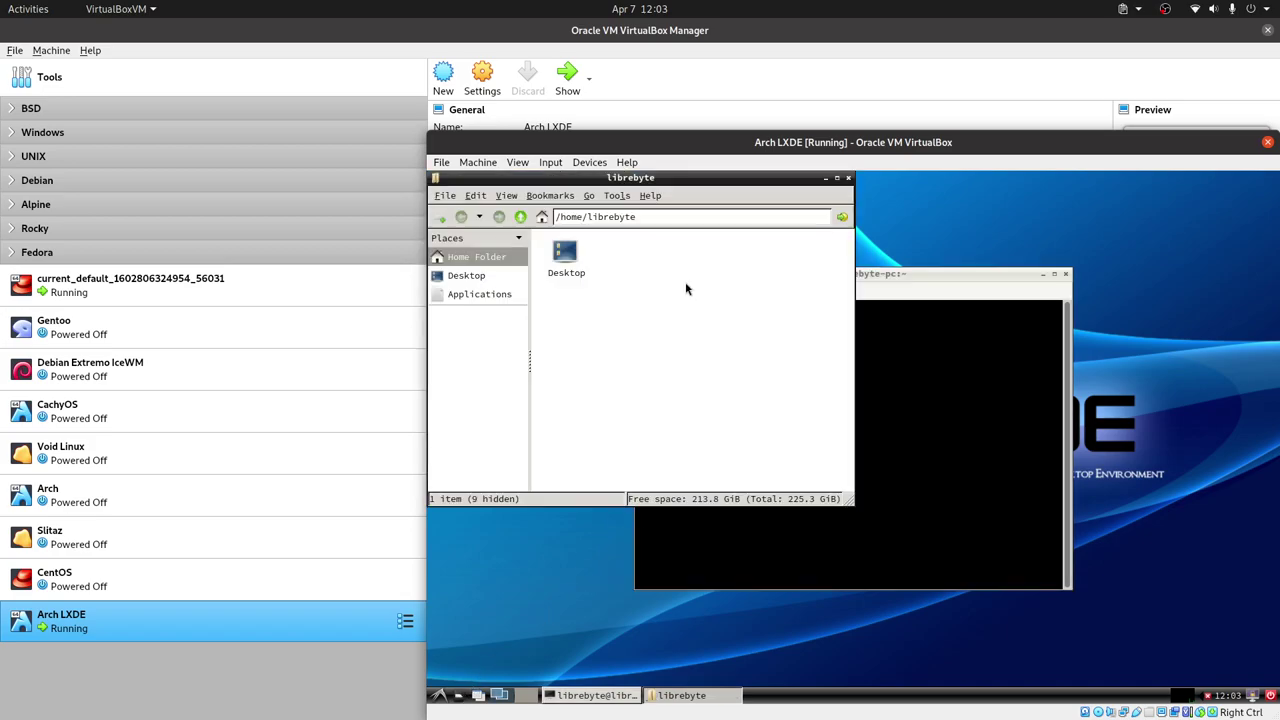
{"action": "left_click", "coordinate": [550, 195]}
{"action": "mouse_move", "coordinate": [648, 197]}
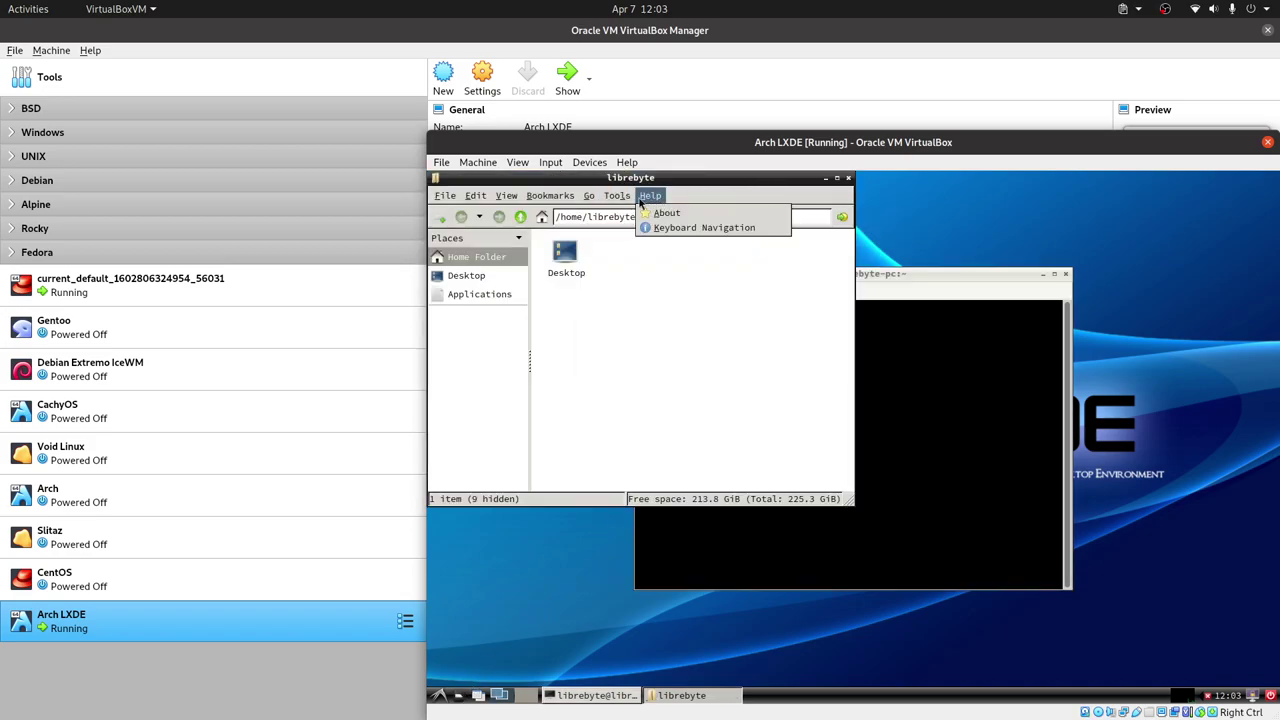
{"action": "mouse_move", "coordinate": [445, 195]}
{"action": "left_click", "coordinate": [742, 302]}
{"action": "left_click", "coordinate": [848, 325]}
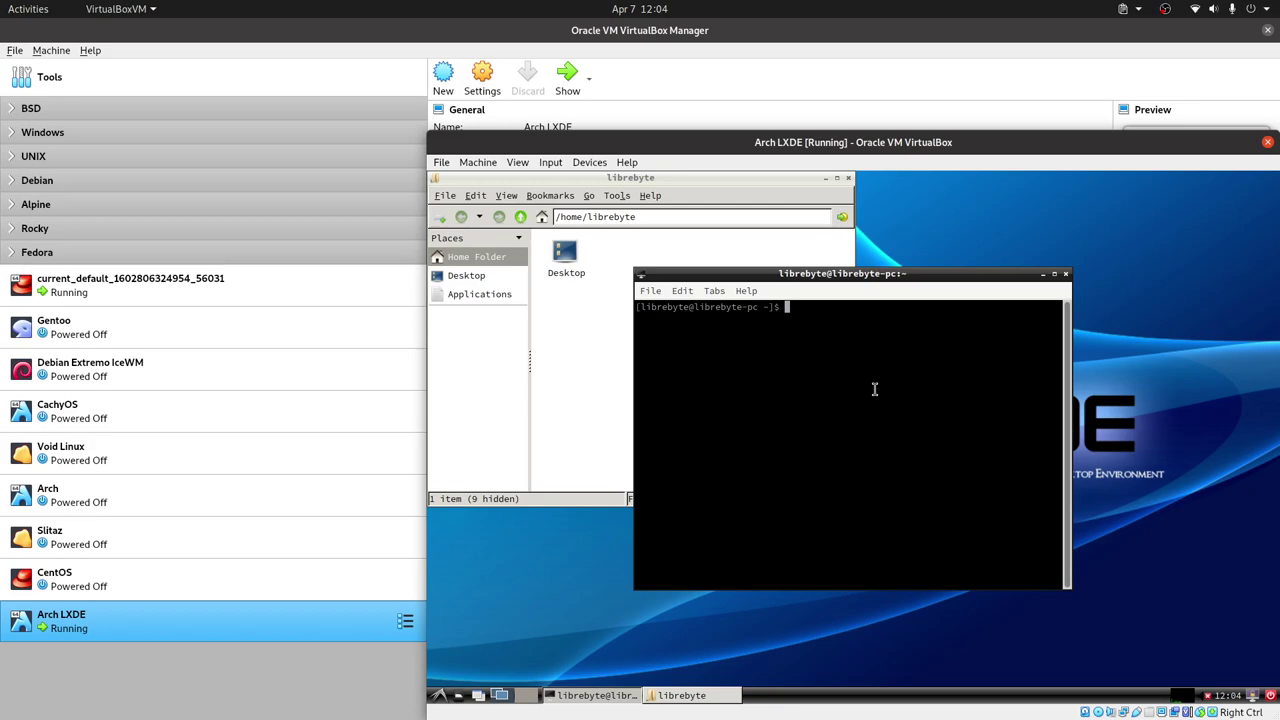
Look at LXTerminal's editing commands and its About information, closing the About window when done.
{"action": "left_click", "coordinate": [684, 293]}
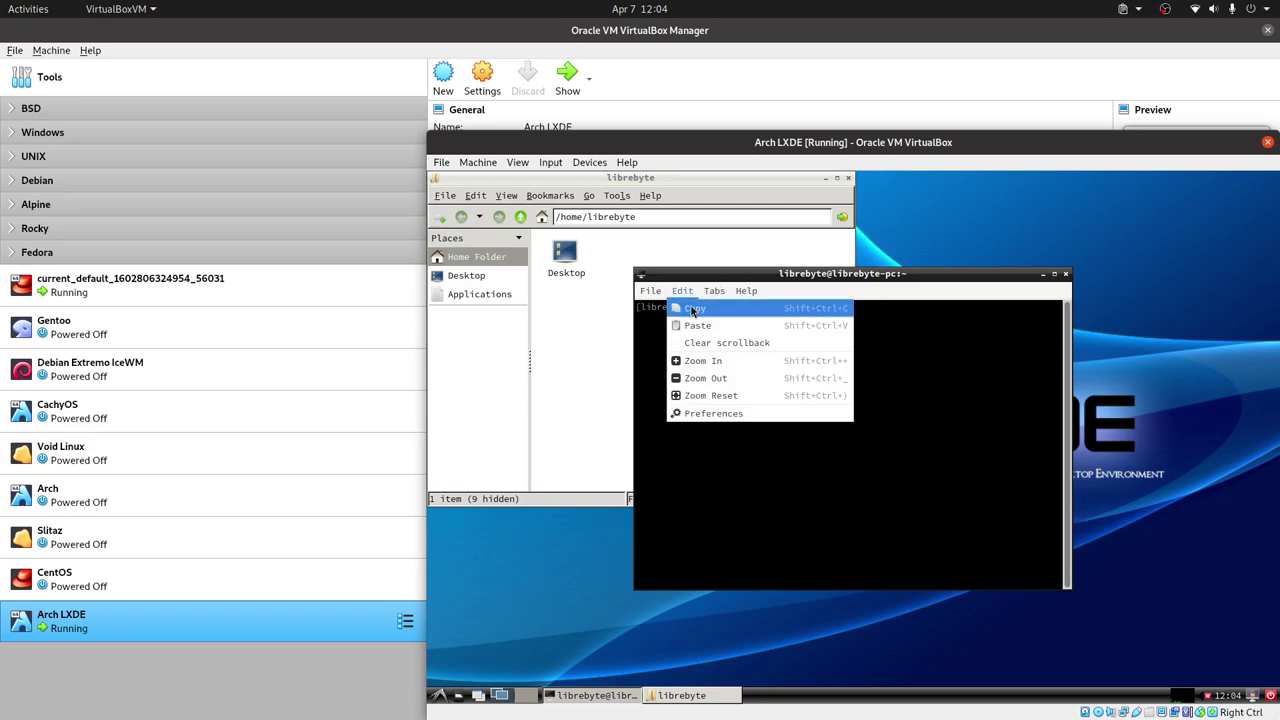
{"action": "left_click", "coordinate": [633, 204]}
{"action": "left_click", "coordinate": [634, 199]}
{"action": "left_click", "coordinate": [942, 278]}
{"action": "left_click", "coordinate": [942, 278]}
{"action": "left_click", "coordinate": [747, 291]}
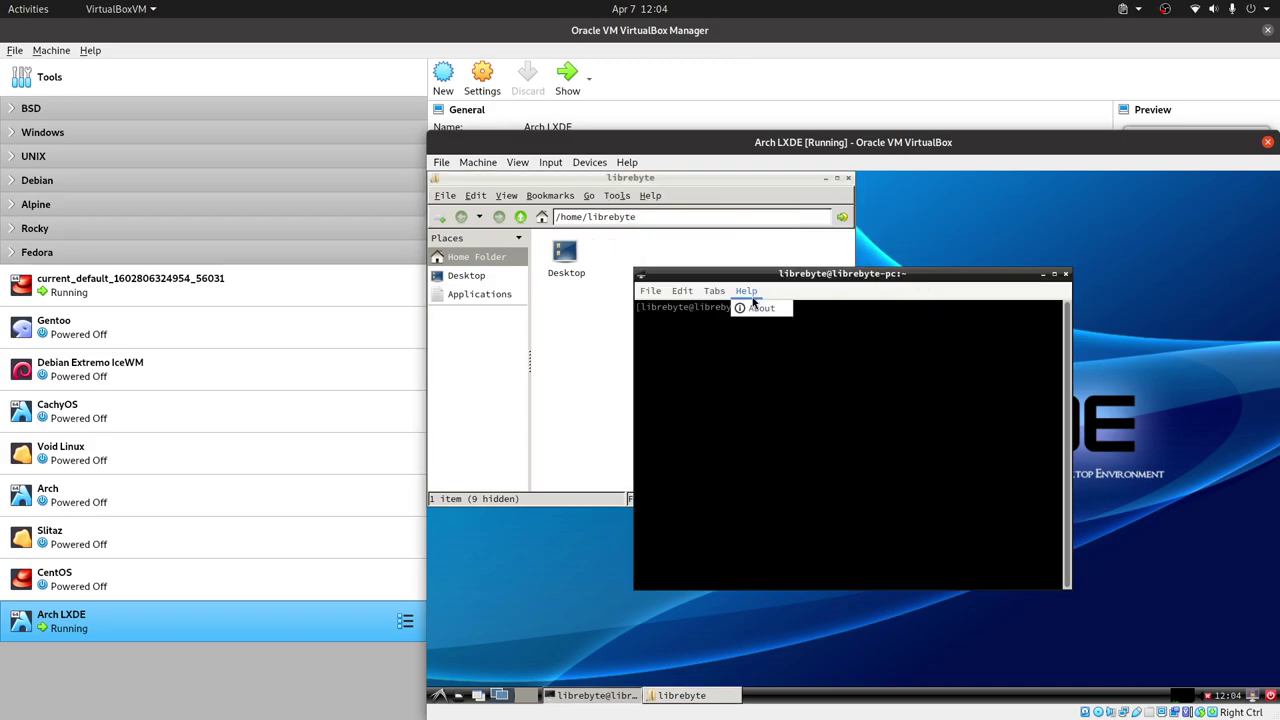
{"action": "left_click", "coordinate": [758, 307]}
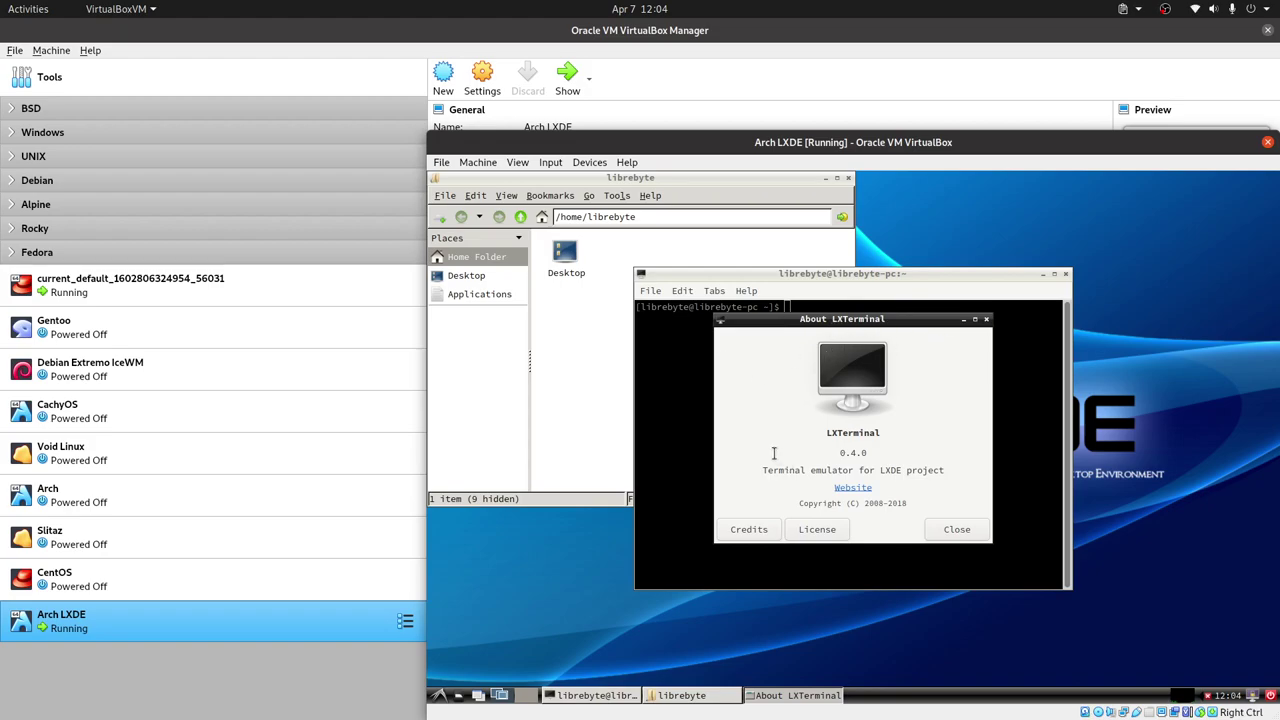
{"action": "left_click", "coordinate": [959, 529]}
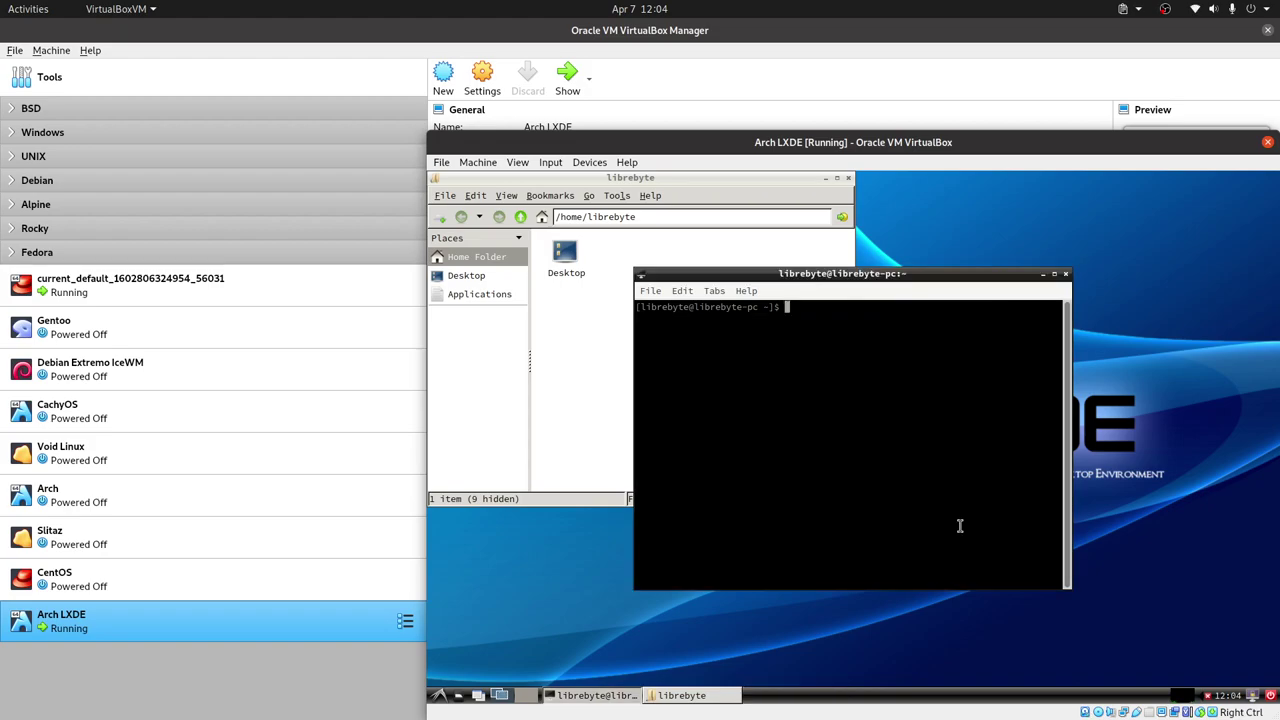
View the file manager's About information, close it and bring the terminal window back to the front.
{"action": "left_click", "coordinate": [650, 195]}
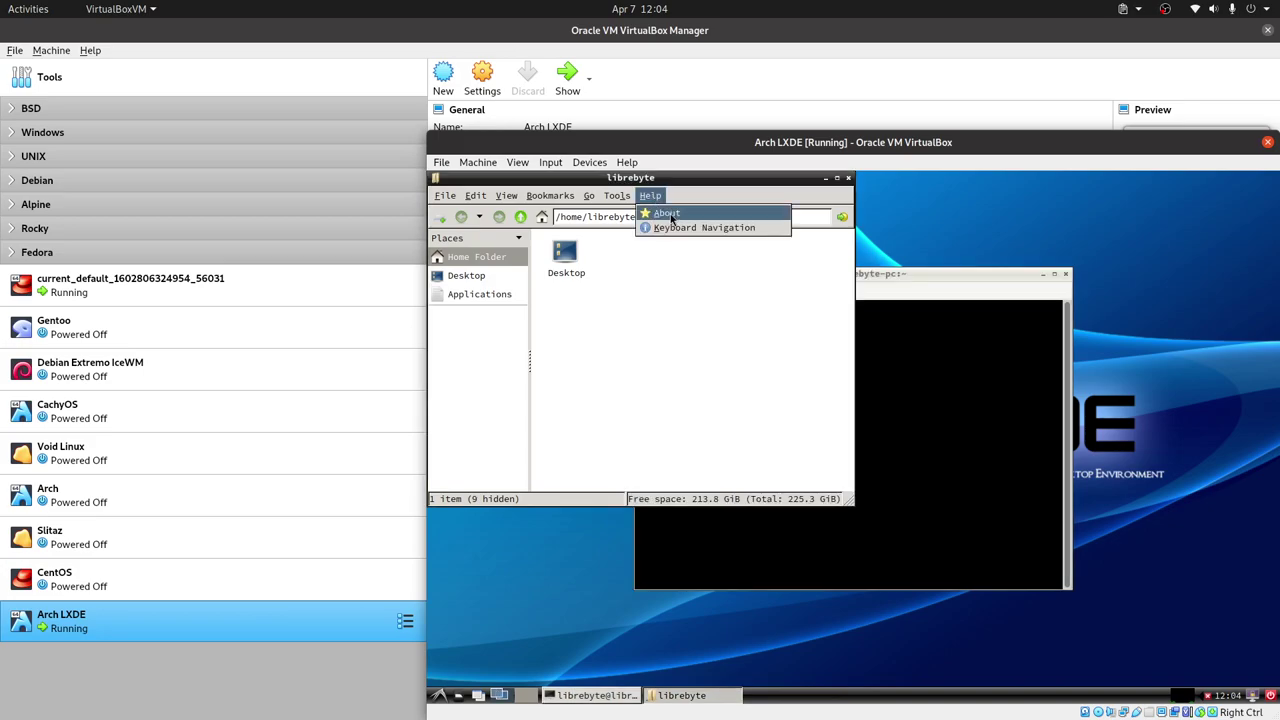
{"action": "left_click", "coordinate": [668, 214]}
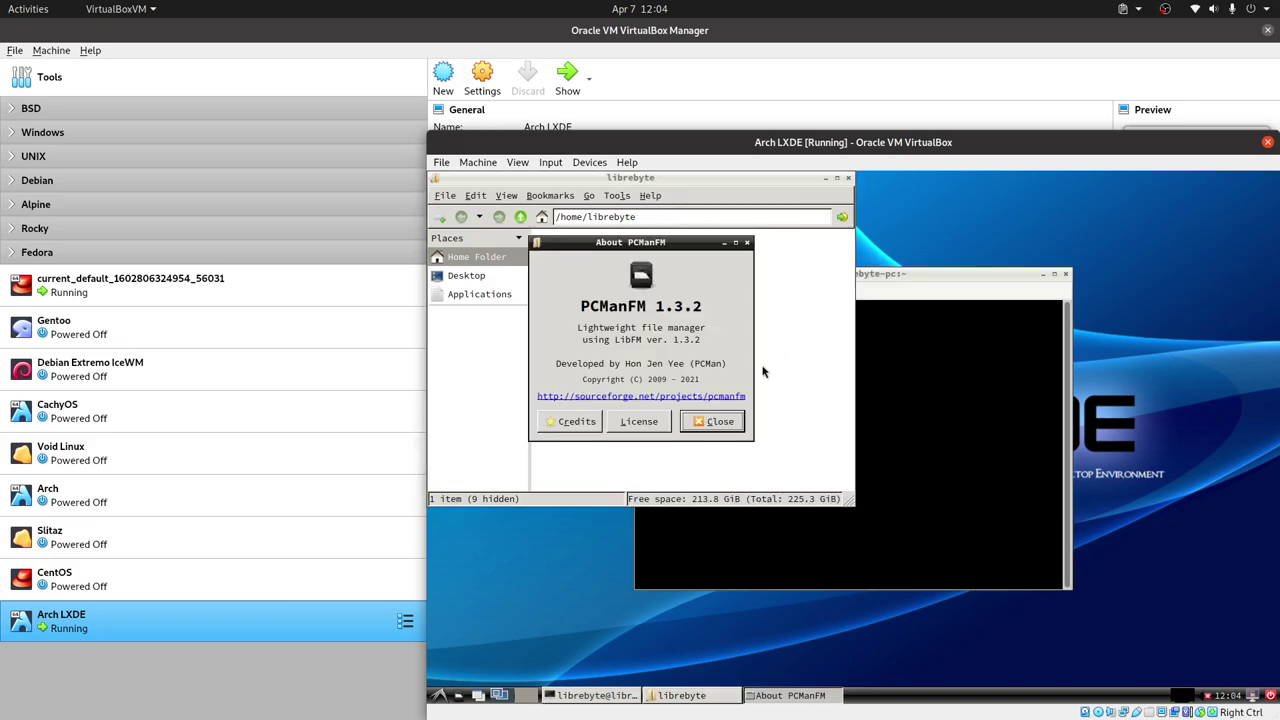
{"action": "left_click", "coordinate": [708, 421]}
{"action": "left_click", "coordinate": [854, 372]}
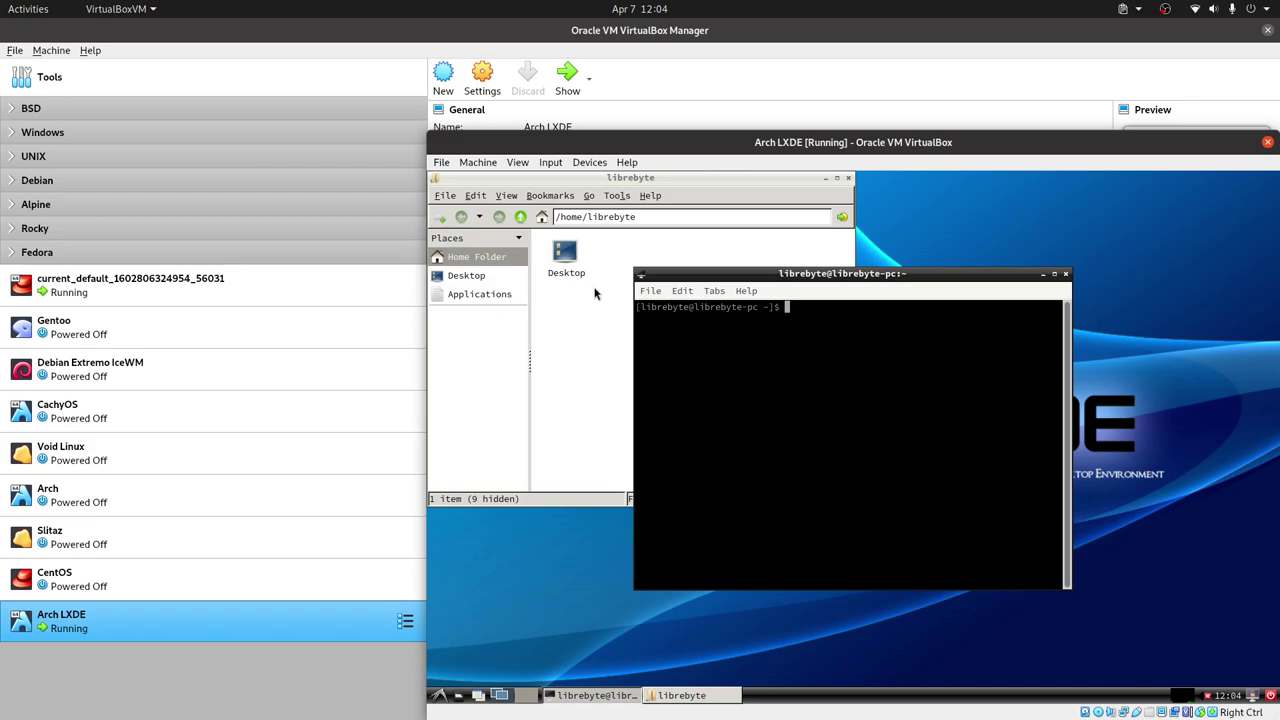
Maximize the terminal window.
{"action": "mouse_move", "coordinate": [767, 273]}
{"action": "left_mouse_down"}
{"action": "mouse_move", "coordinate": [878, 273]}
{"action": "mouse_move", "coordinate": [757, 276]}
{"action": "left_mouse_up"}
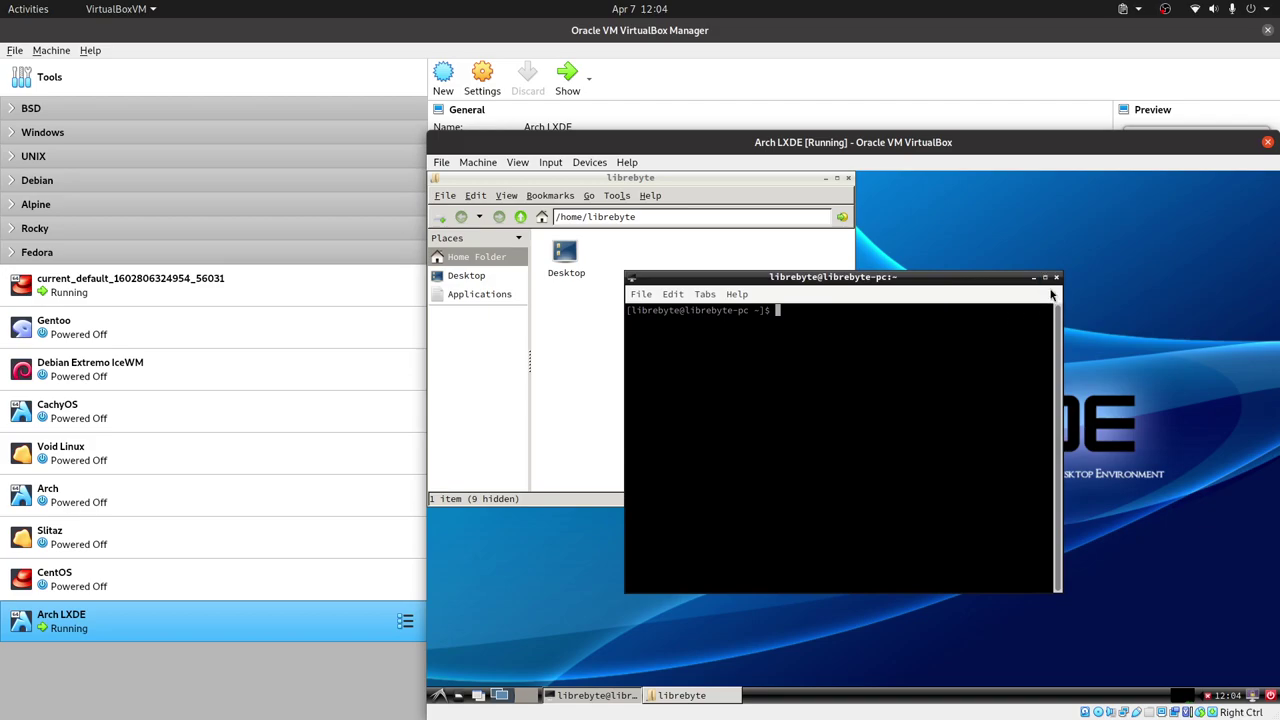
{"action": "left_click", "coordinate": [1045, 277]}
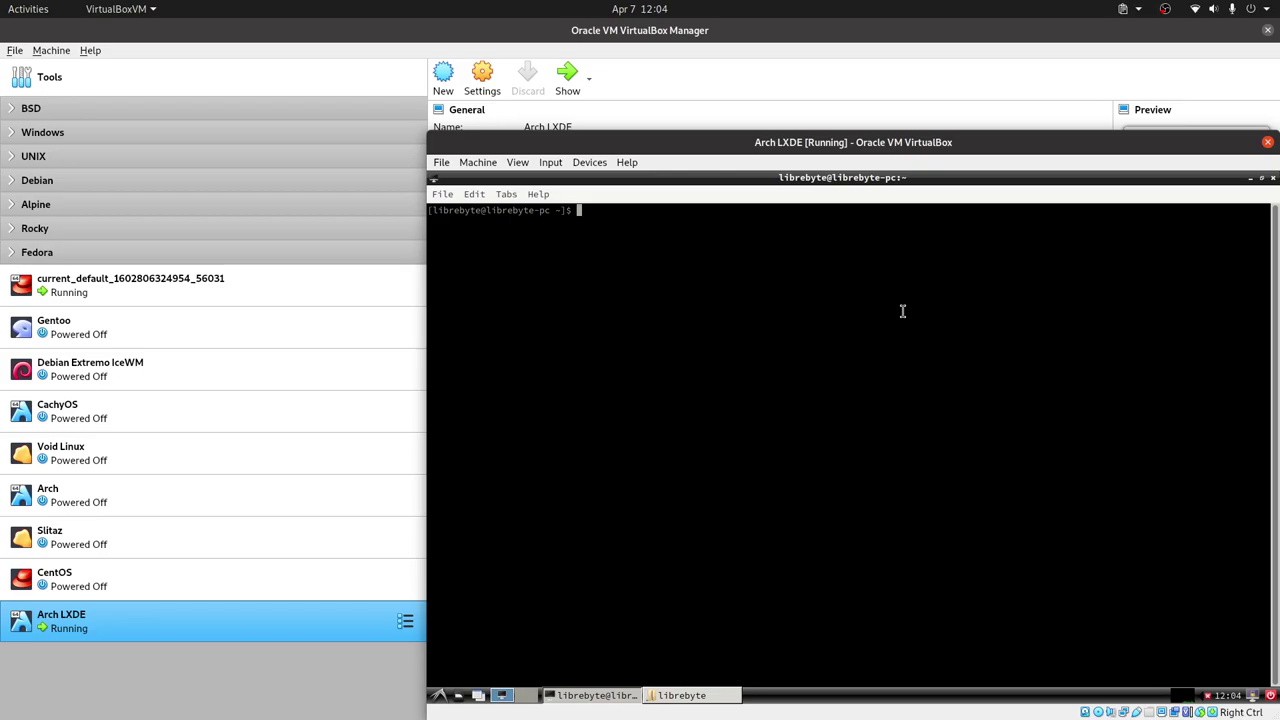
{"action": "type", "text": "sudo ap"}
{"action": "key", "text": "BackSpace"}
{"action": "key", "text": "BackSpace"}
{"action": "key", "text": "BackSpace"}
{"action": "key", "text": "BackSpace"}
{"action": "key", "text": "BackSpace"}
{"action": "key", "text": "BackSpace"}
{"action": "key", "text": "BackSpace"}
List the home folder's contents with ls.
{"action": "type", "text": "ls"}
{"action": "key", "text": "Return"}
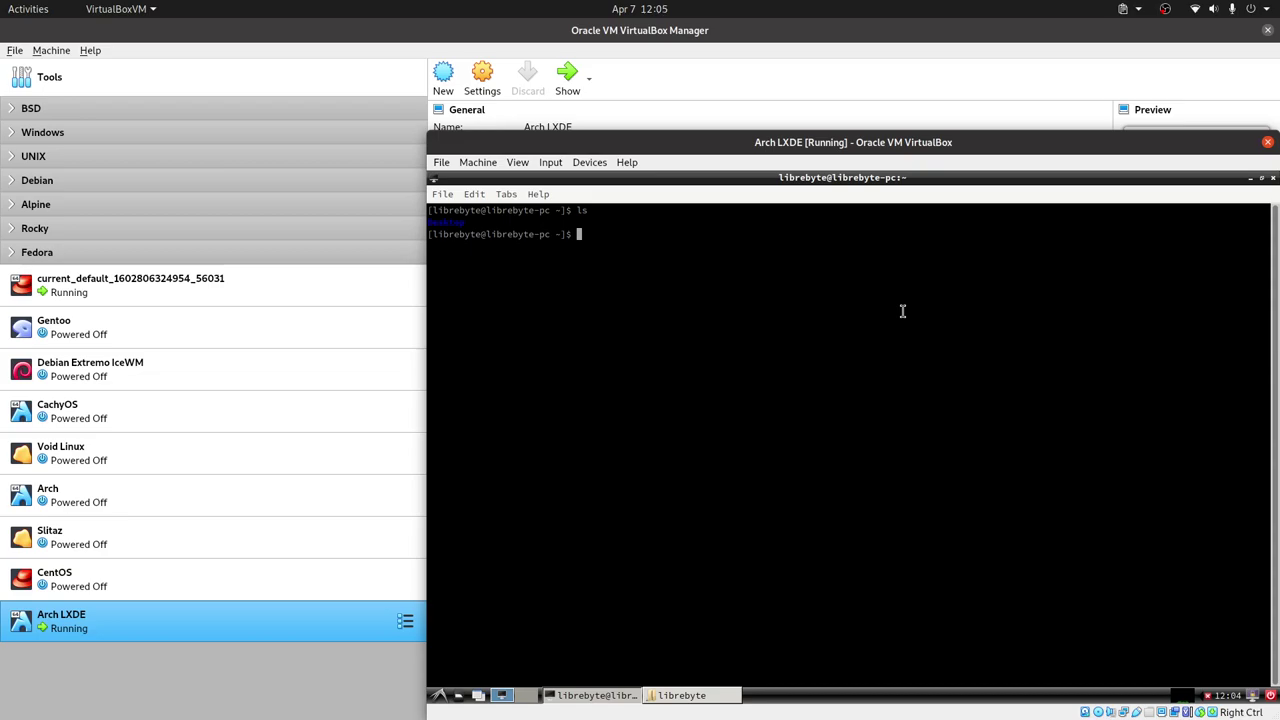
Run sudo pacman -Sy ttf-firacode-nerd to install the font package, entering the account password.
{"action": "type", "text": "sudo pacman ttf-firacode-nerd"}
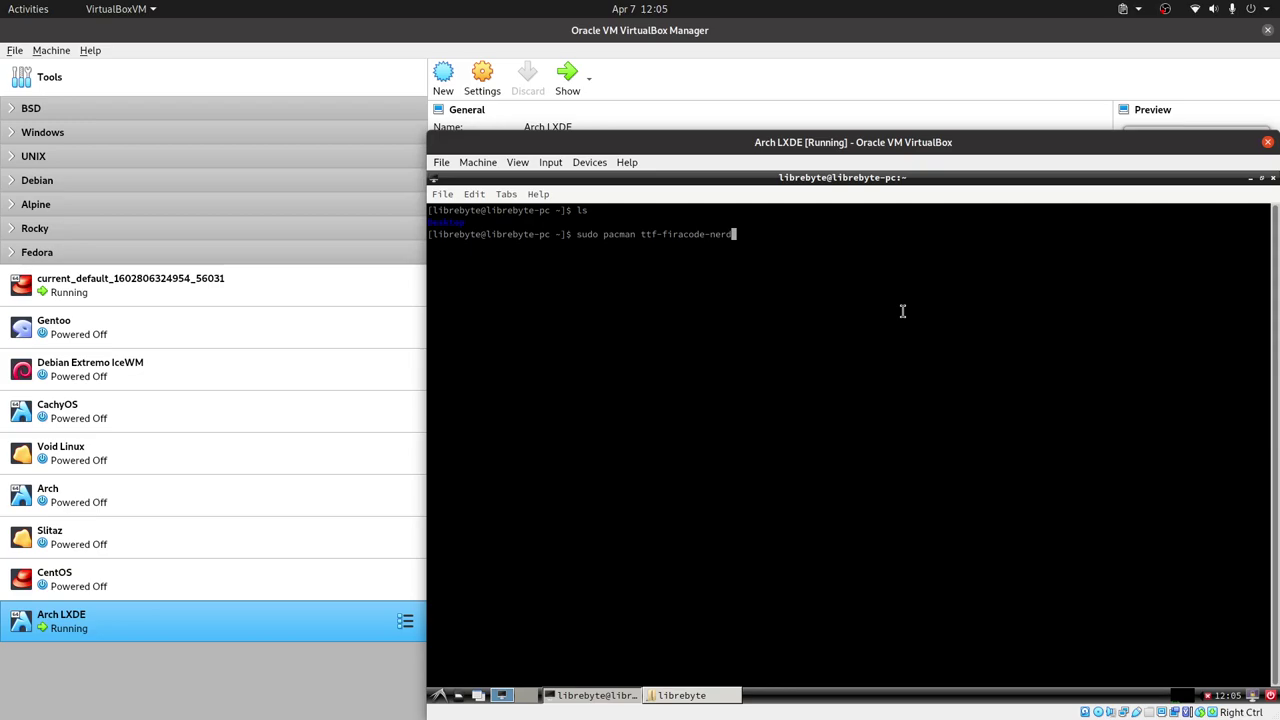
{"action": "key", "text": "Left"}
{"action": "key", "text": "Left"}
{"action": "key", "text": "Left"}
{"action": "key", "text": "Left"}
{"action": "key", "text": "Left"}
{"action": "key", "text": "Left"}
{"action": "key", "text": "Left"}
{"action": "key", "text": "Left"}
{"action": "key", "text": "Left"}
{"action": "key", "text": "Left"}
{"action": "key", "text": "Left"}
{"action": "key", "text": "Left"}
{"action": "key", "text": "Left"}
{"action": "key", "text": "Left"}
{"action": "key", "text": "Left"}
{"action": "key", "text": "Left"}
{"action": "key", "text": "Left"}
{"action": "type", "text": "-Sy"}
{"action": "key", "text": "Return"}
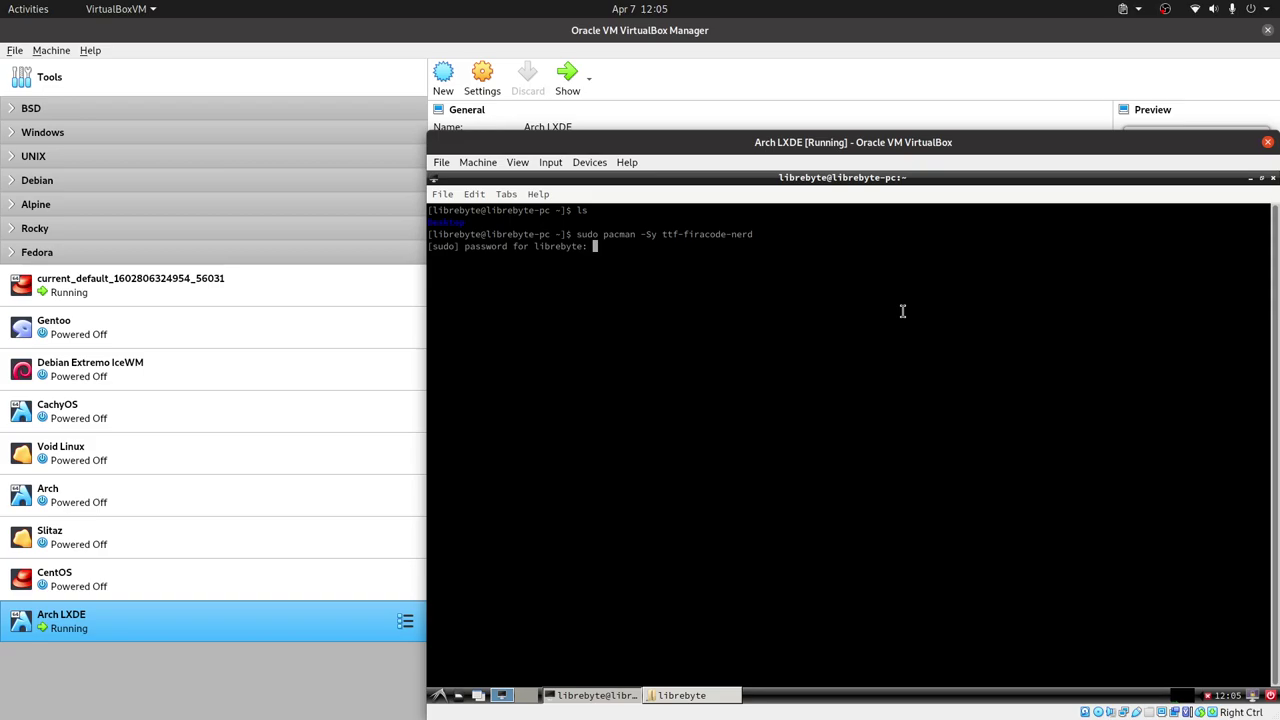
{"action": "key", "text": "Return"}
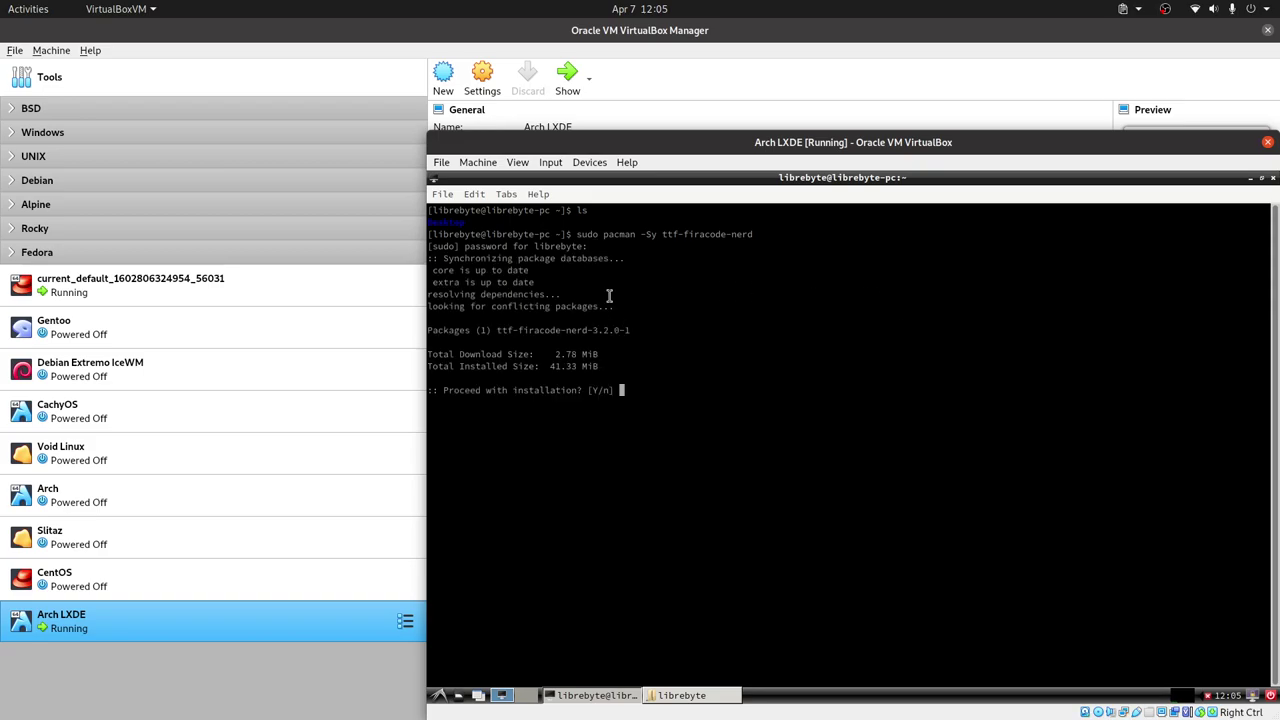
Set the terminal font size to 11 in the LXTerminal preferences and apply it.
{"action": "left_click", "coordinate": [476, 195]}
{"action": "left_click", "coordinate": [500, 316]}
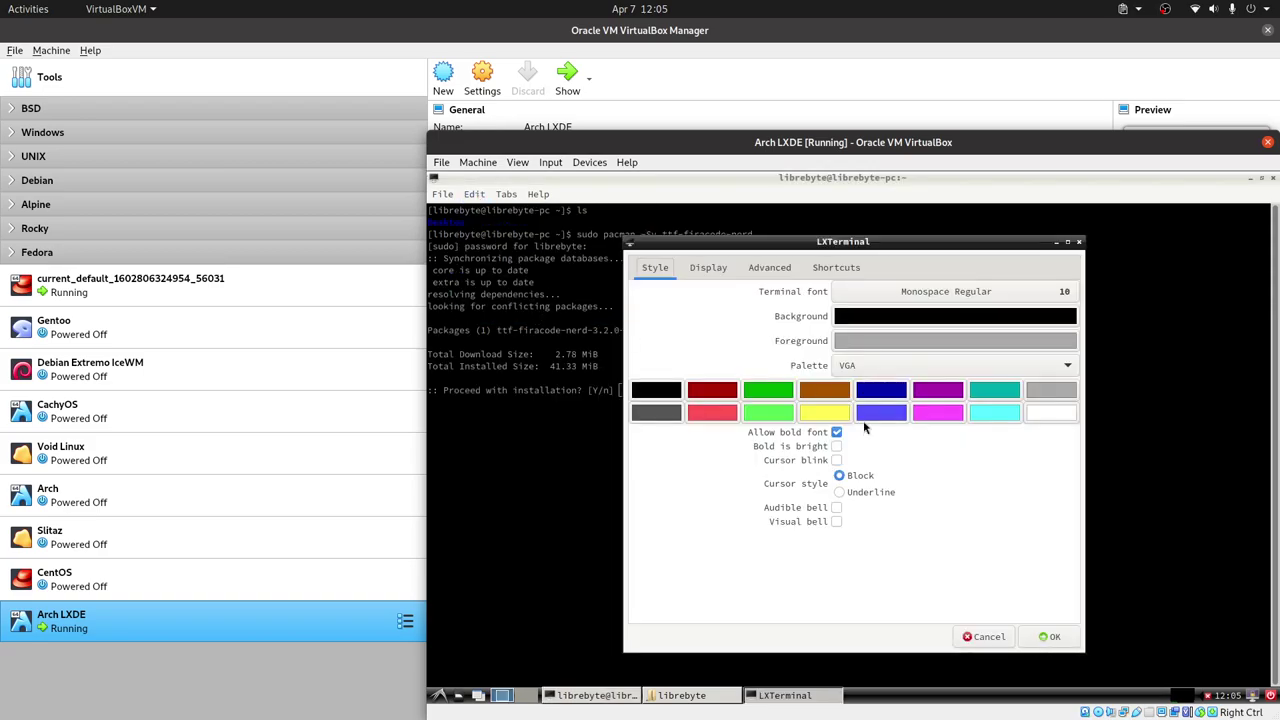
{"action": "left_click", "coordinate": [1009, 298]}
{"action": "left_click", "coordinate": [976, 583]}
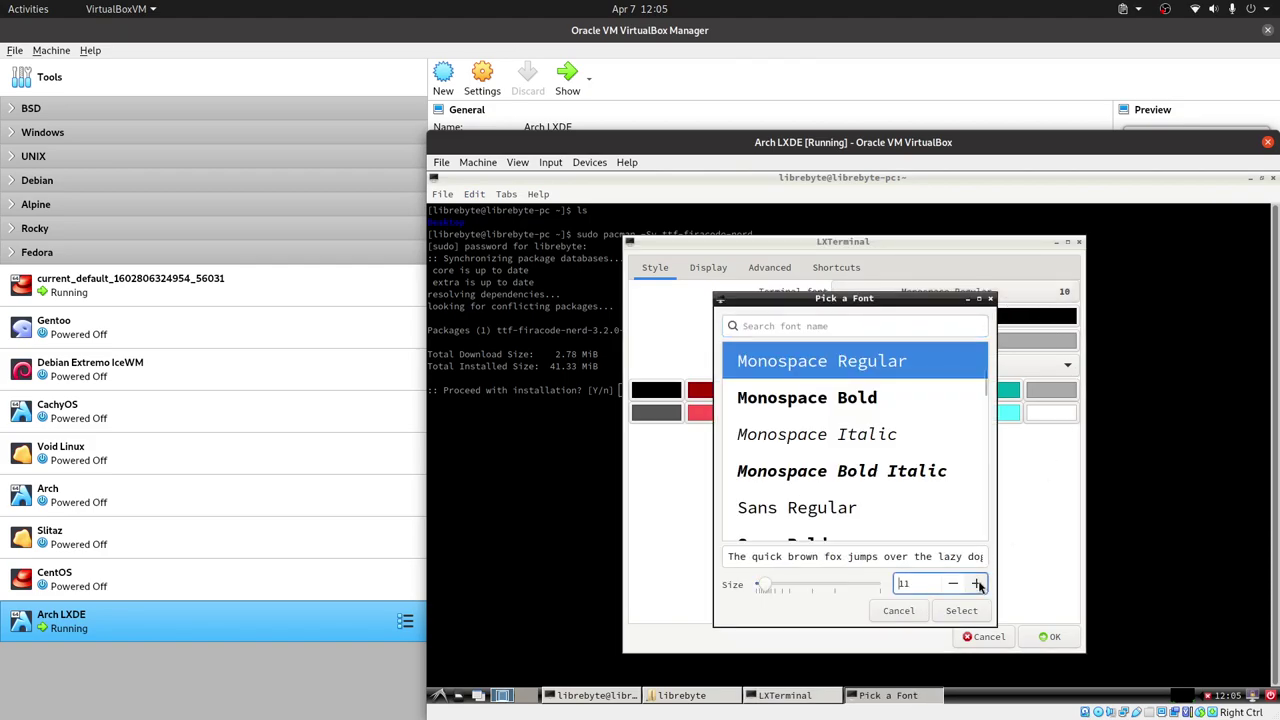
{"action": "left_click", "coordinate": [961, 611]}
{"action": "left_click", "coordinate": [1048, 637]}
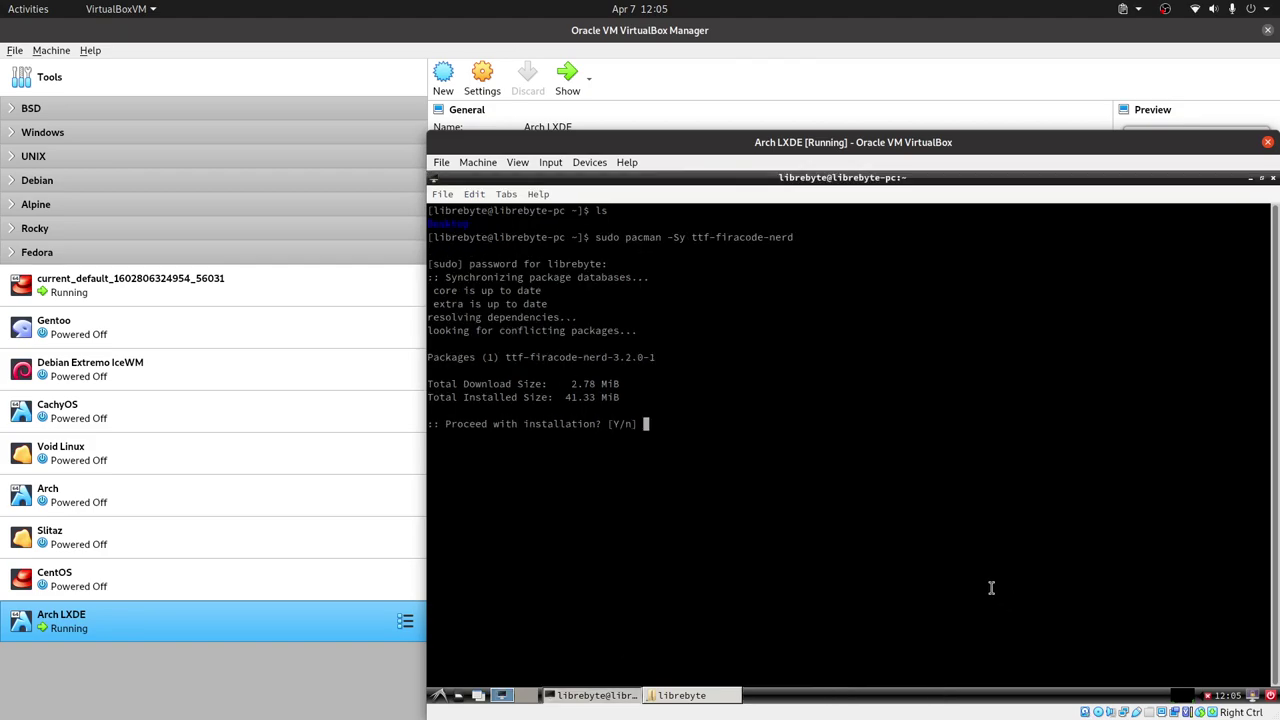
Accept the installation of the ttf-firacode-nerd package.
{"action": "key", "text": "Return"}
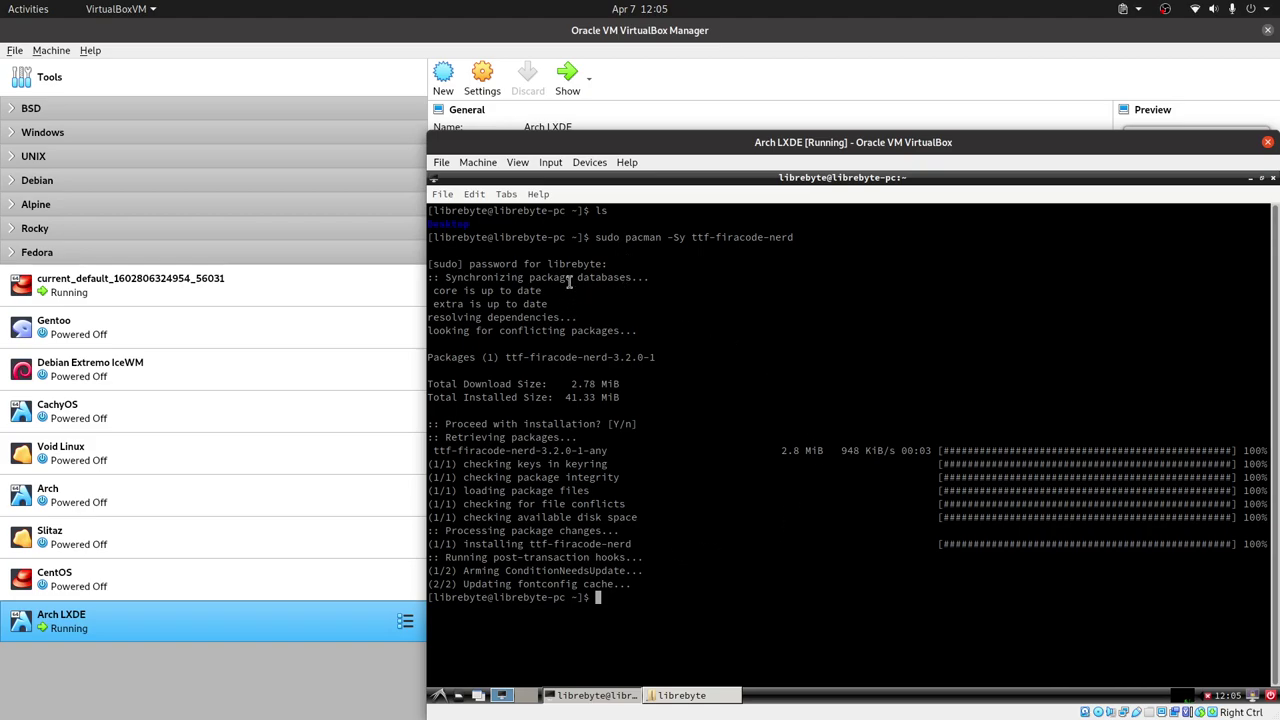
Search the LXTerminal preferences' font picker for "fir" and close the preferences without changing the font.
{"action": "left_click", "coordinate": [476, 196]}
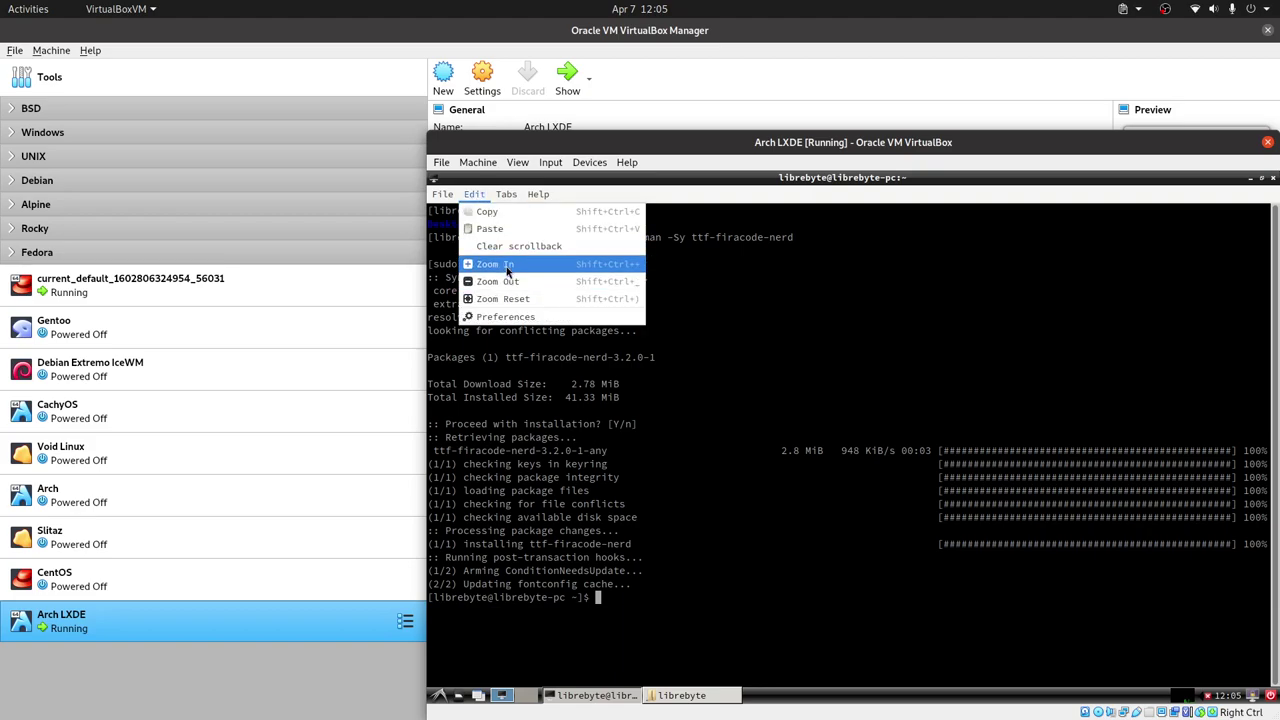
{"action": "mouse_move", "coordinate": [506, 194]}
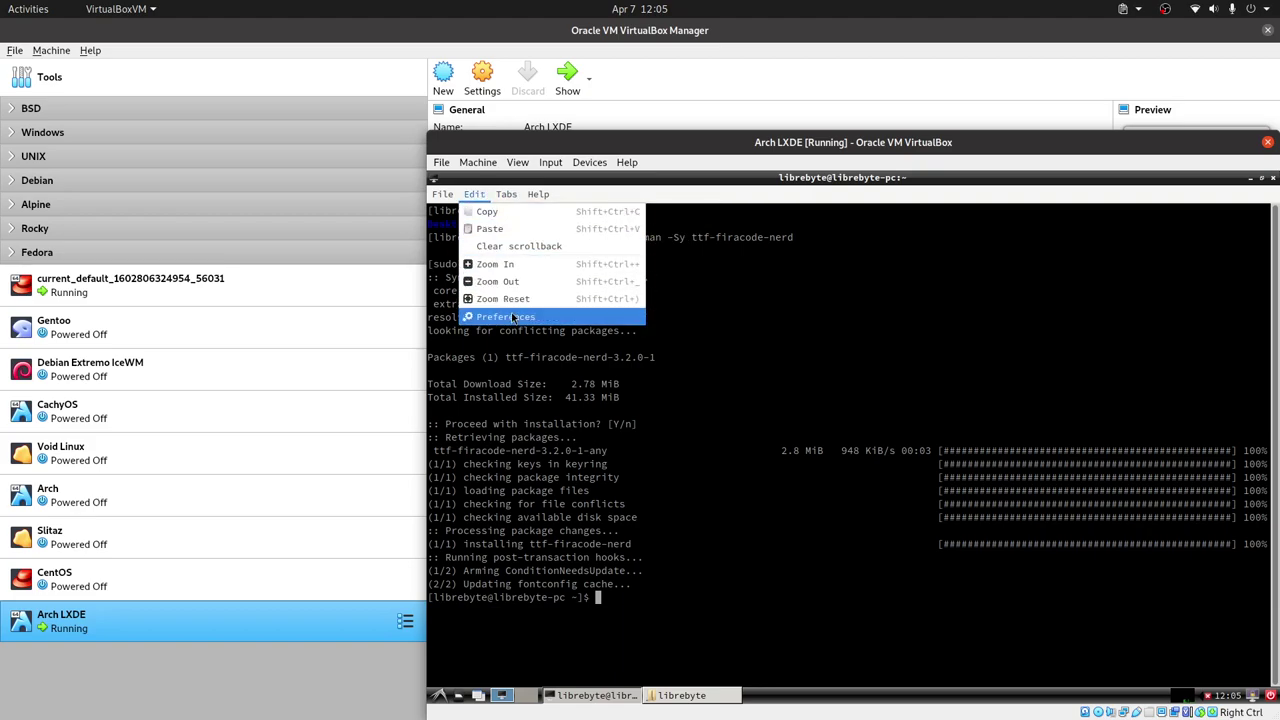
{"action": "left_click", "coordinate": [515, 318]}
{"action": "left_click", "coordinate": [960, 294]}
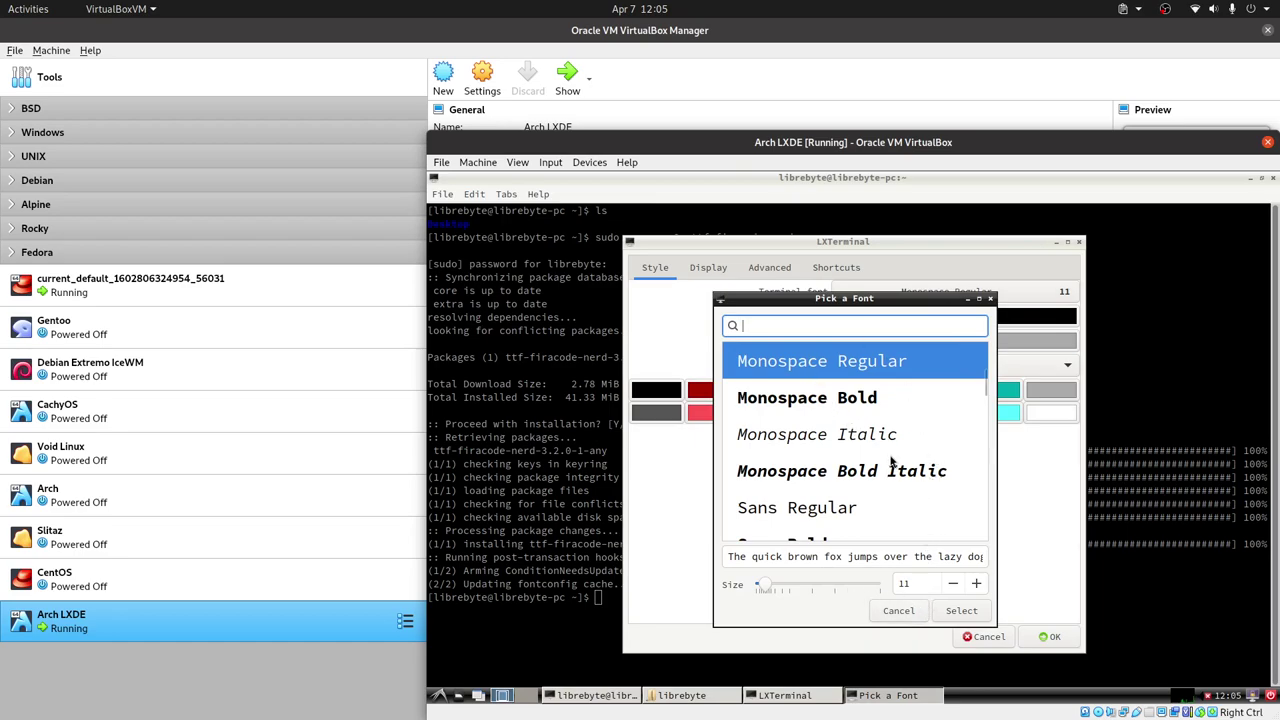
{"action": "type", "text": "fir"}
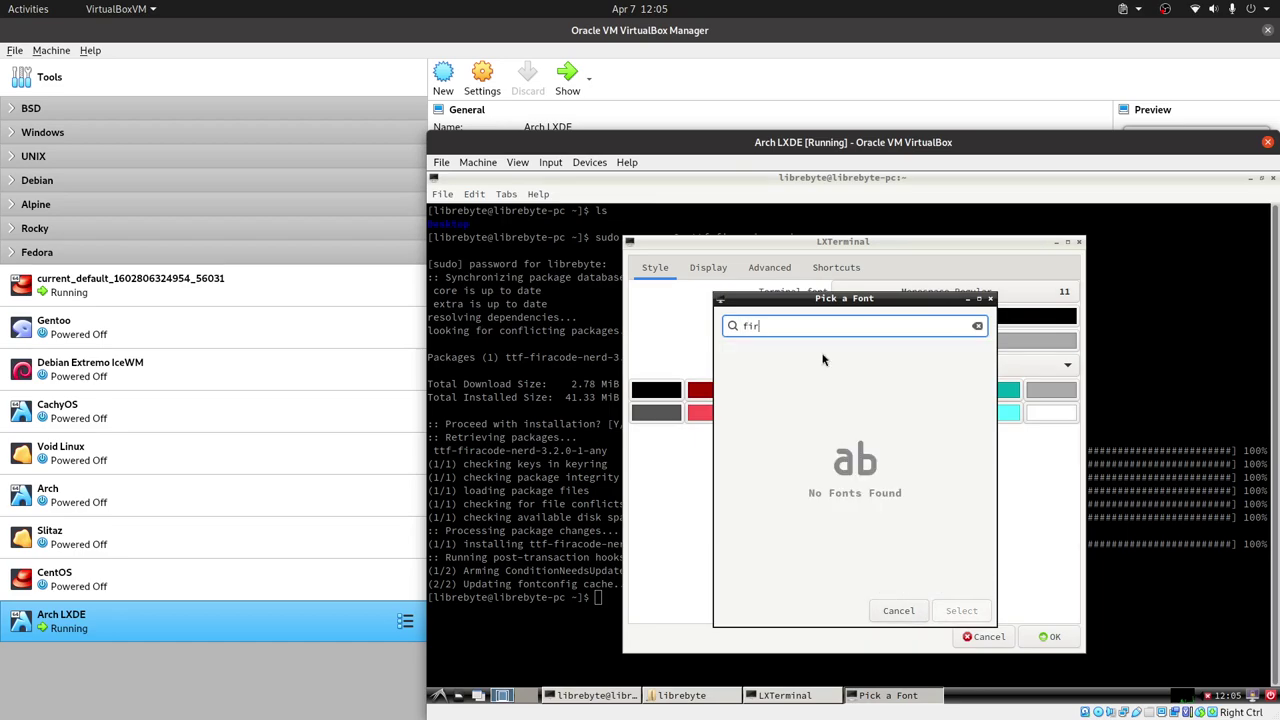
{"action": "key", "text": "BackSpace"}
{"action": "key", "text": "BackSpace"}
{"action": "key", "text": "BackSpace"}
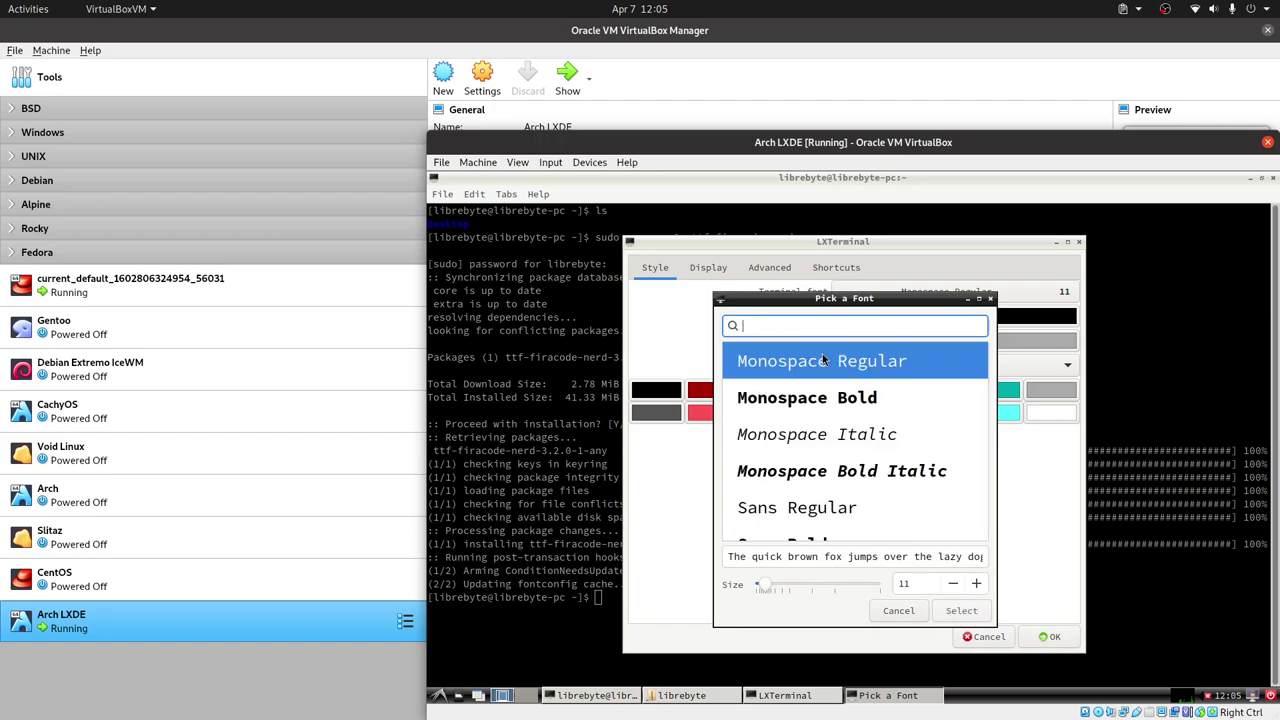
{"action": "left_click", "coordinate": [1079, 242]}
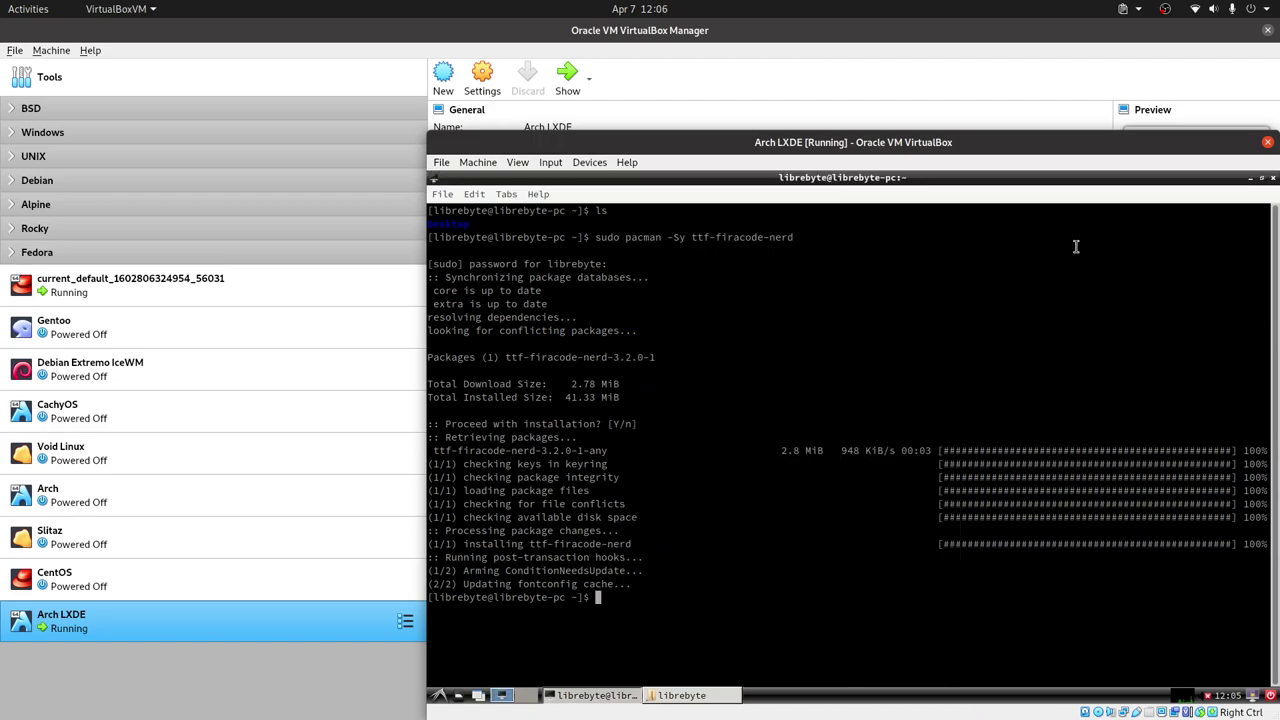
Close the terminal, start a new one by running lxterminal, and list the home folder's contents with ls.
{"action": "right_click", "coordinate": [1090, 211]}
{"action": "left_click", "coordinate": [1263, 187]}
{"action": "left_click", "coordinate": [1272, 178]}
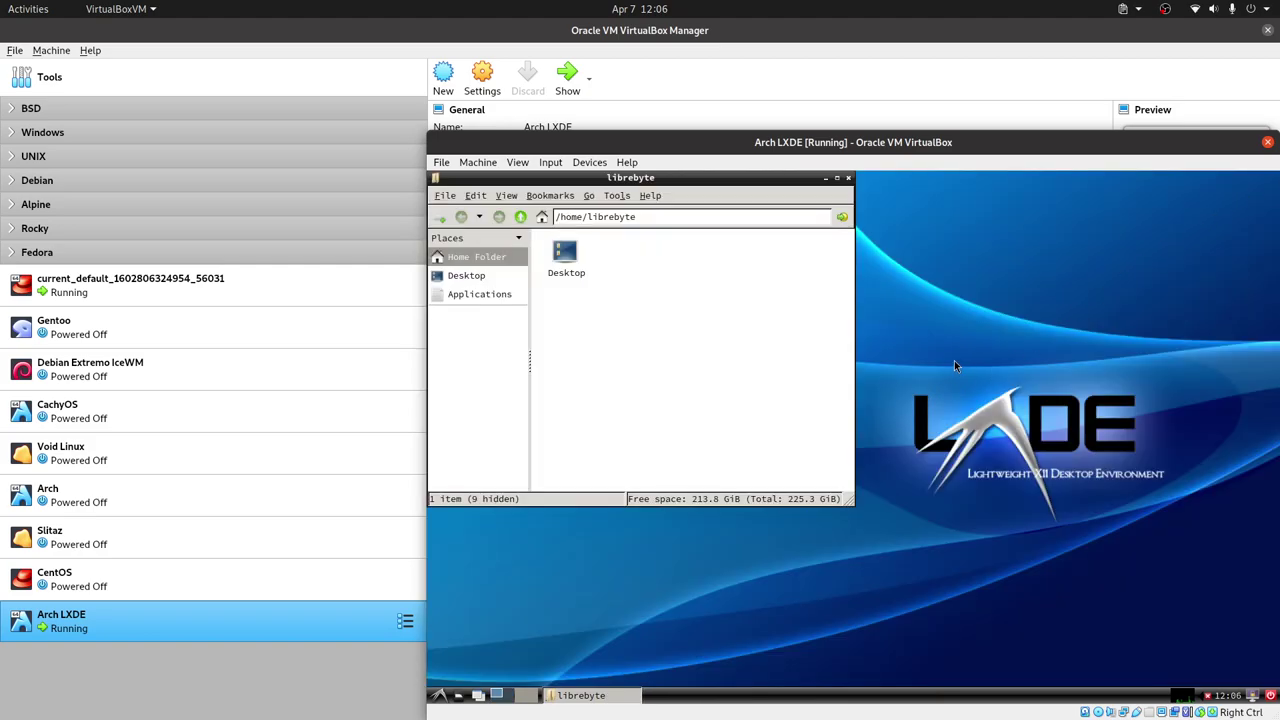
{"action": "key", "text": "alt+F2"}
{"action": "type", "text": "lxterminal"}
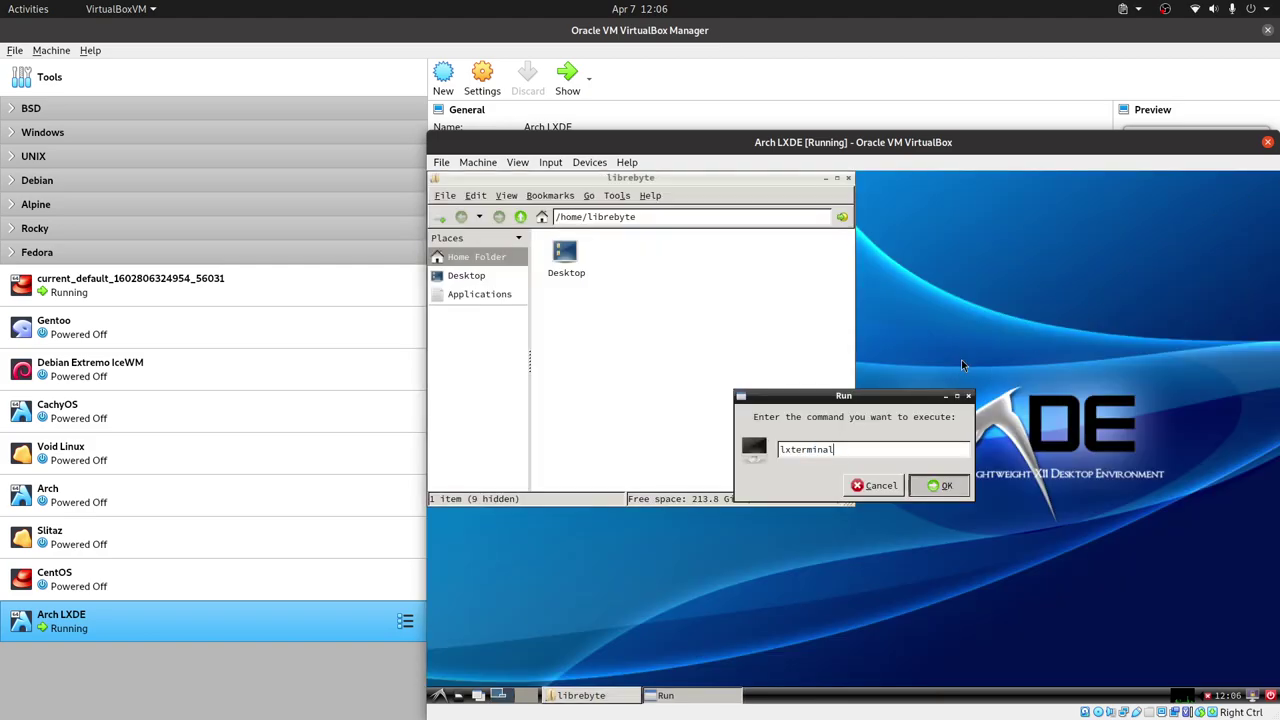
{"action": "key", "text": "Return"}
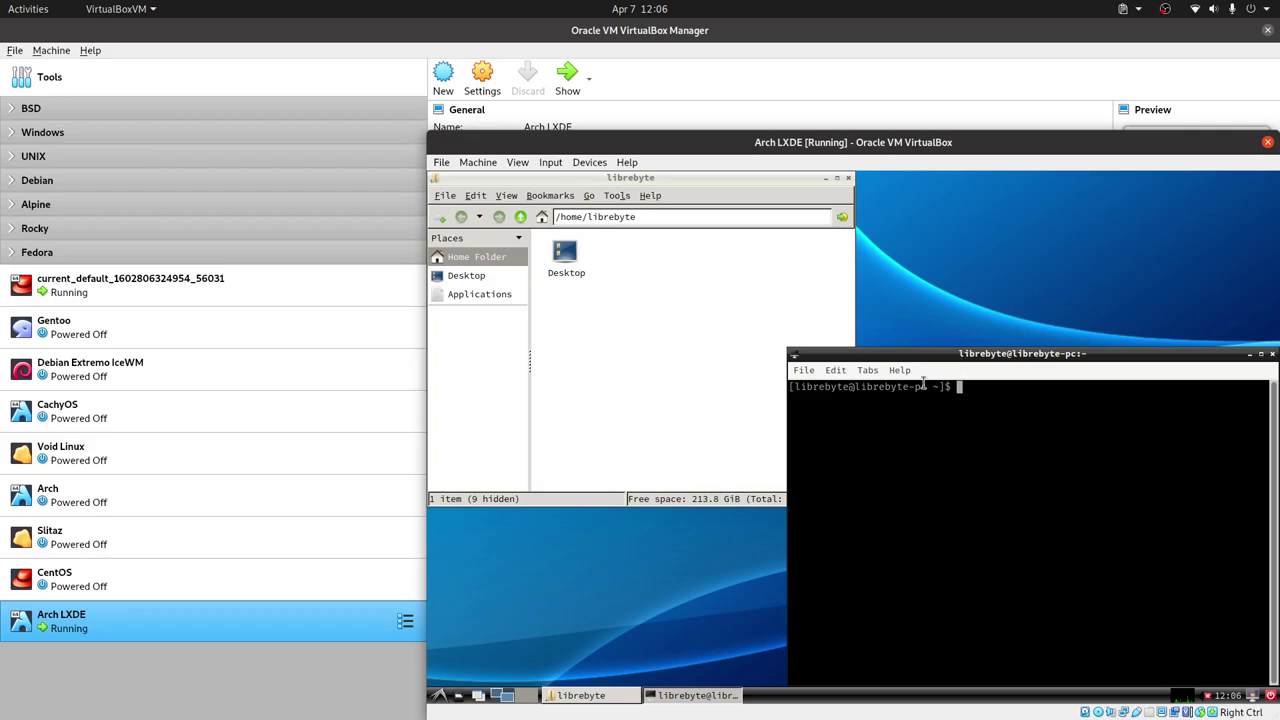
{"action": "type", "text": "ls"}
{"action": "key", "text": "Return"}
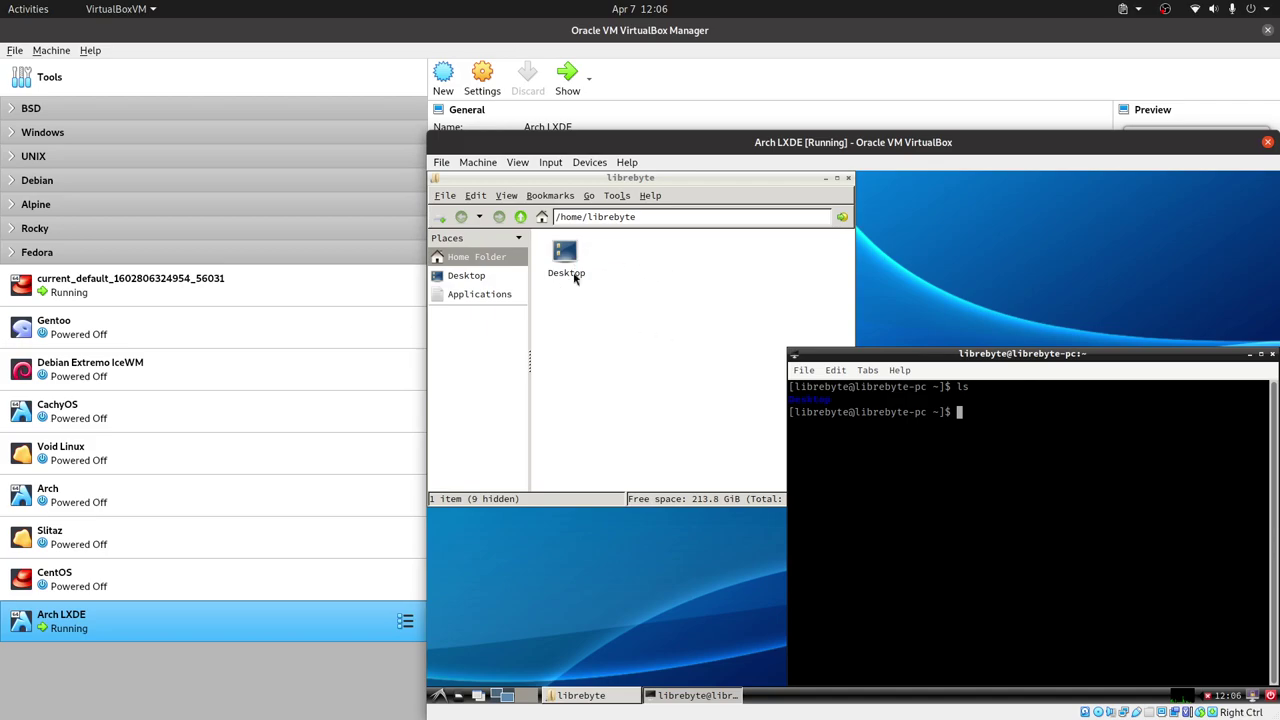
Install the xdg-user-dirs package with sudo pacman -Sy, entering the account password and accepting the installation.
{"action": "type", "text": "p"}
{"action": "key", "text": "BackSpace"}
{"action": "type", "text": "sudo poa"}
{"action": "key", "text": "BackSpace"}
{"action": "key", "text": "BackSpace"}
{"action": "type", "text": "acman -Ss"}
{"action": "key", "text": "BackSpace"}
{"action": "key", "text": "BackSpace"}
{"action": "type", "text": "y xdg-user"}
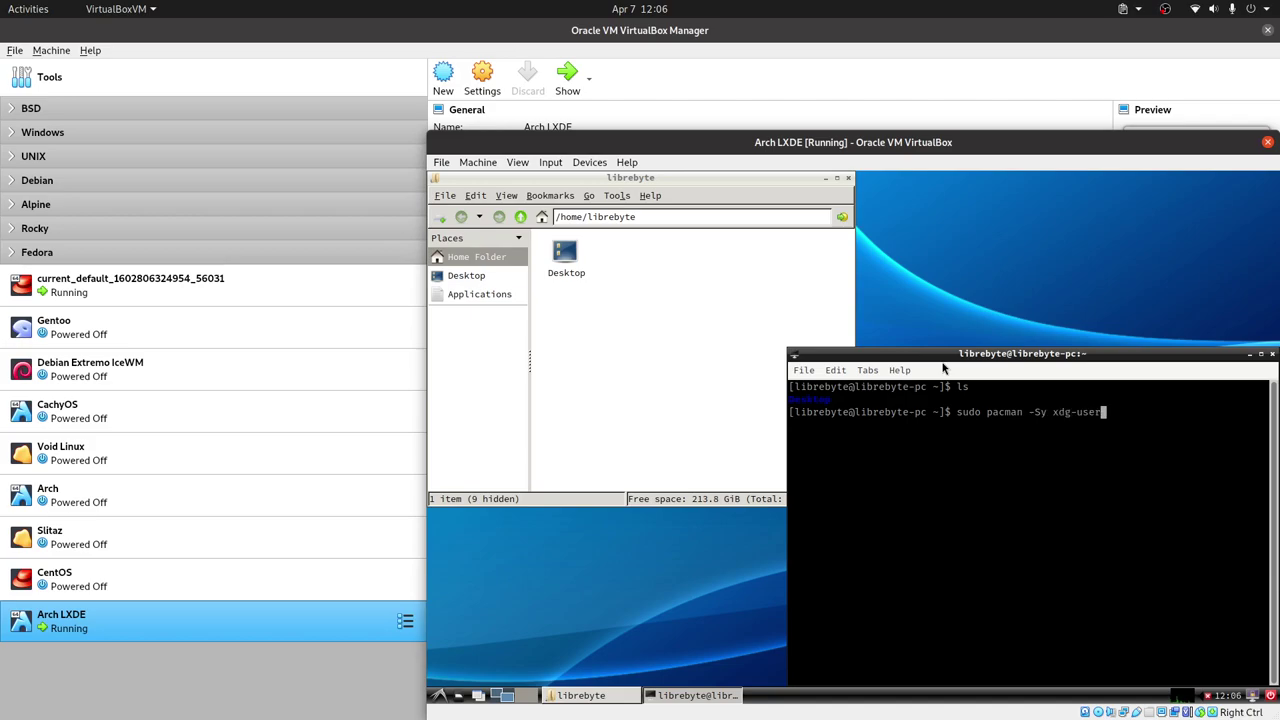
{"action": "type", "text": "-dirs"}
{"action": "key", "text": "Return"}
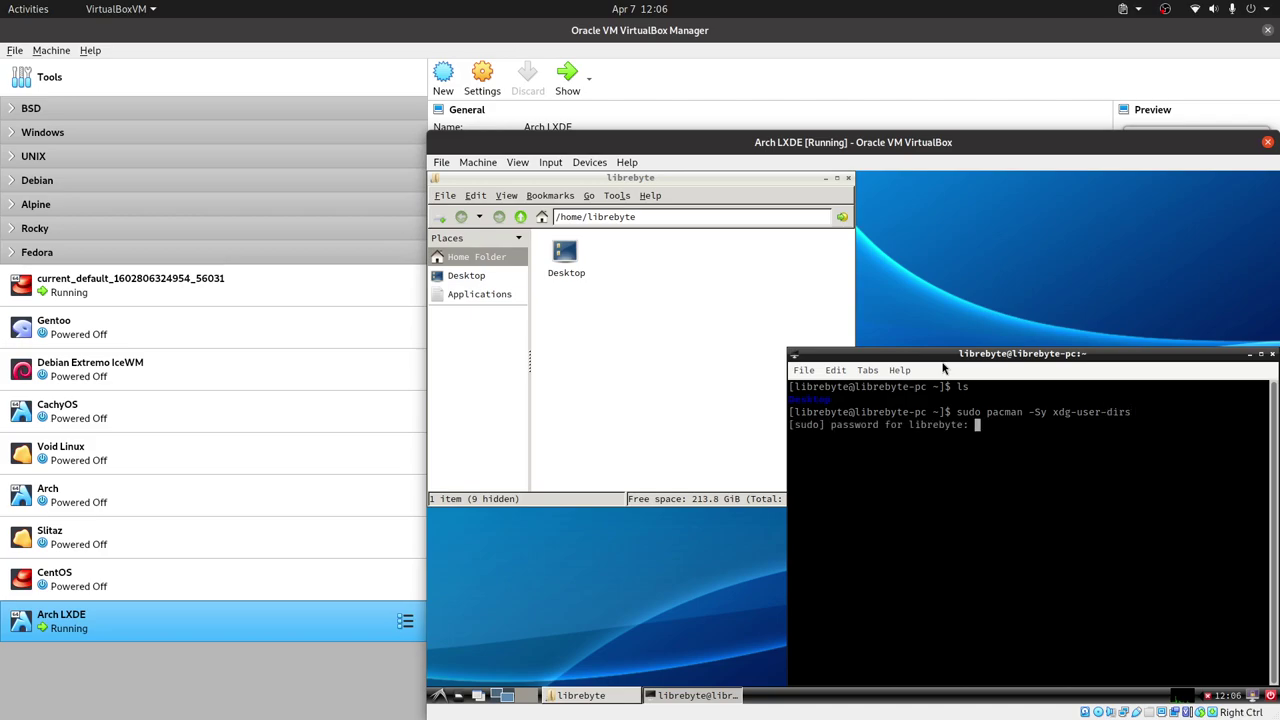
{"action": "key", "text": "Return"}
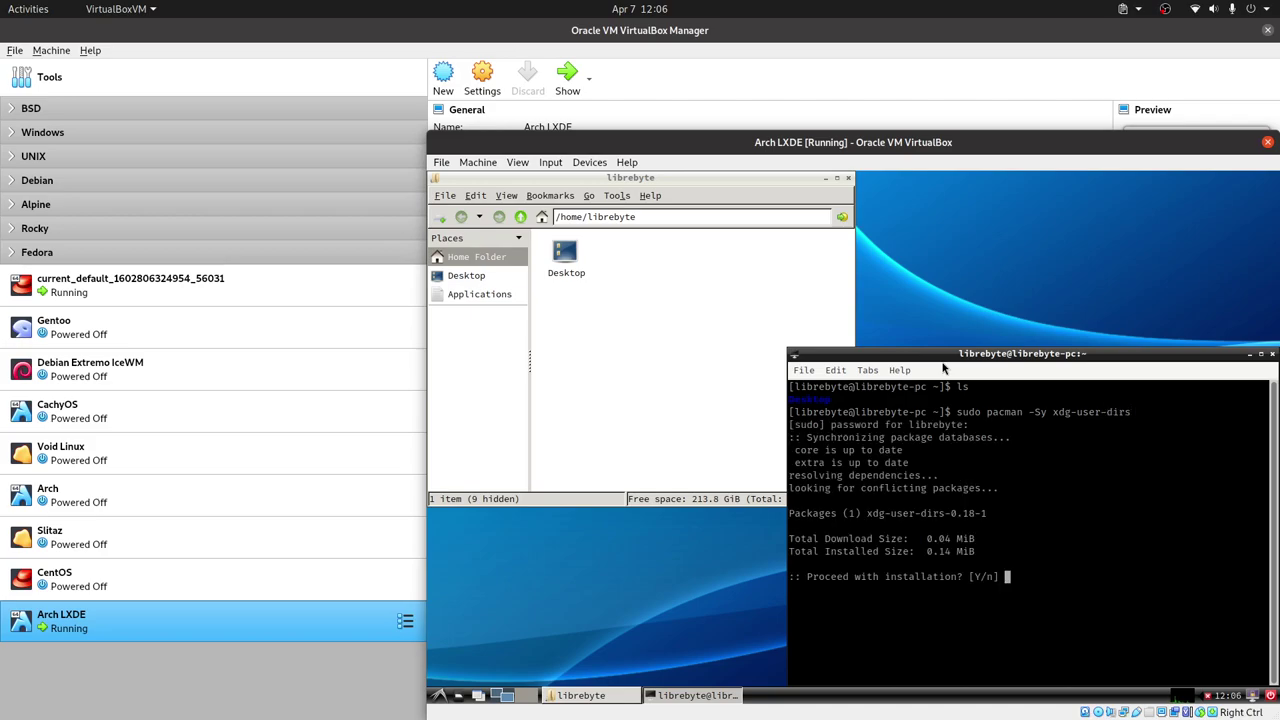
{"action": "key", "text": "Return"}
Create the standard user folders in the home directory by running xdg-user-dirs-update.
{"action": "type", "text": "z"}
{"action": "key", "text": "BackSpace"}
{"action": "type", "text": "x"}
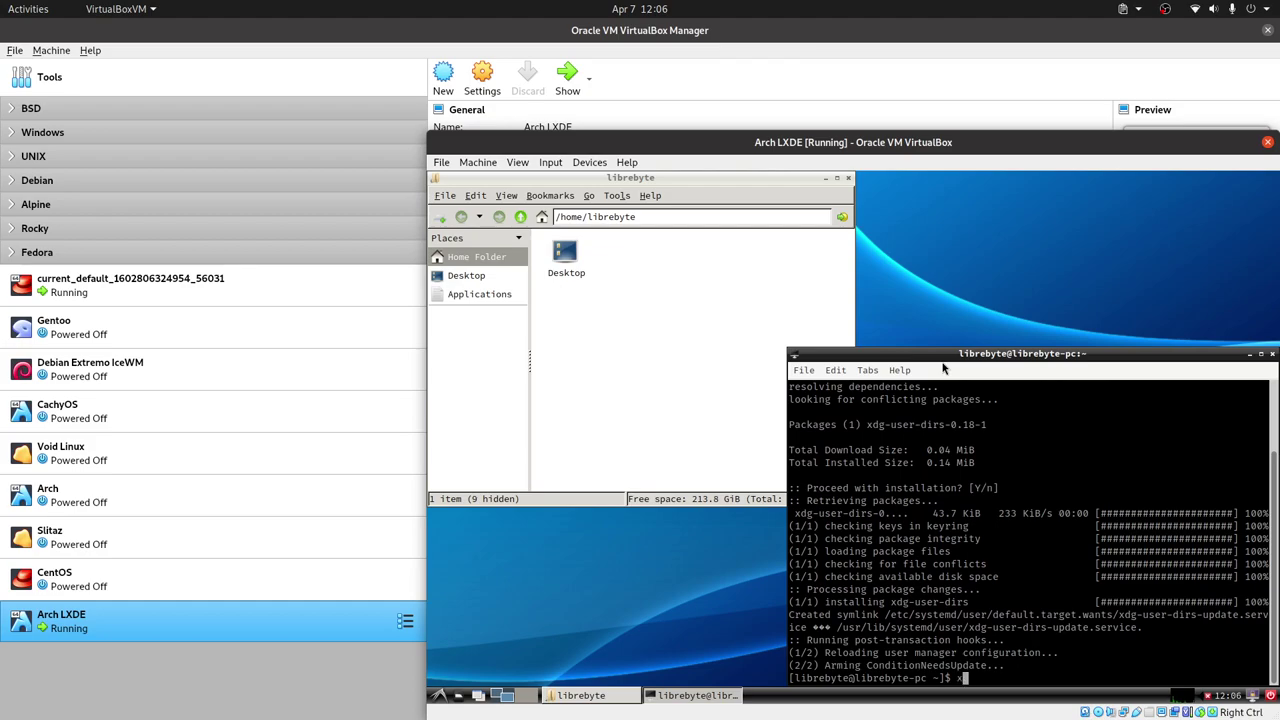
{"action": "type", "text": "dg-user-dirs-update"}
{"action": "key", "text": "Return"}
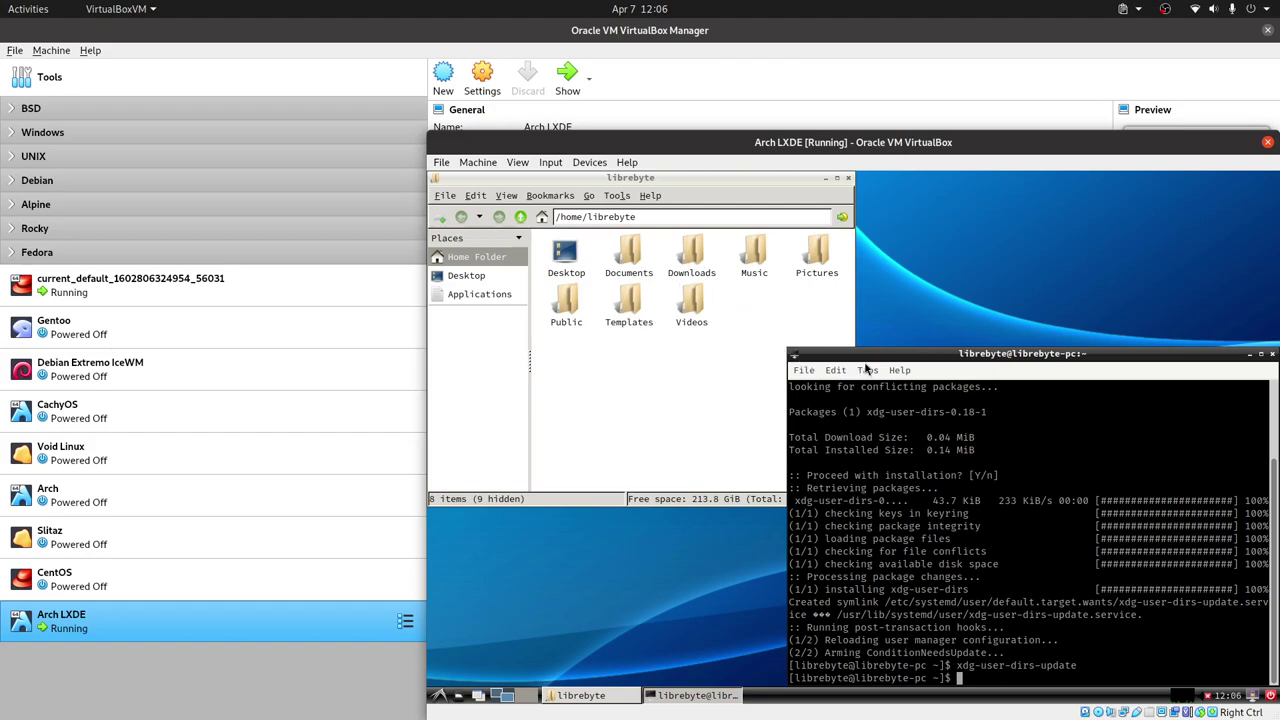
Search the package repositories for the Mona Sans font with sudo pacman -Ss mona sans.
{"action": "left_click_drag", "start_coordinate": [866, 355], "coordinate": [852, 335]}
{"action": "key", "text": "Up"}
{"action": "key", "text": "Up"}
{"action": "key", "text": "Up"}
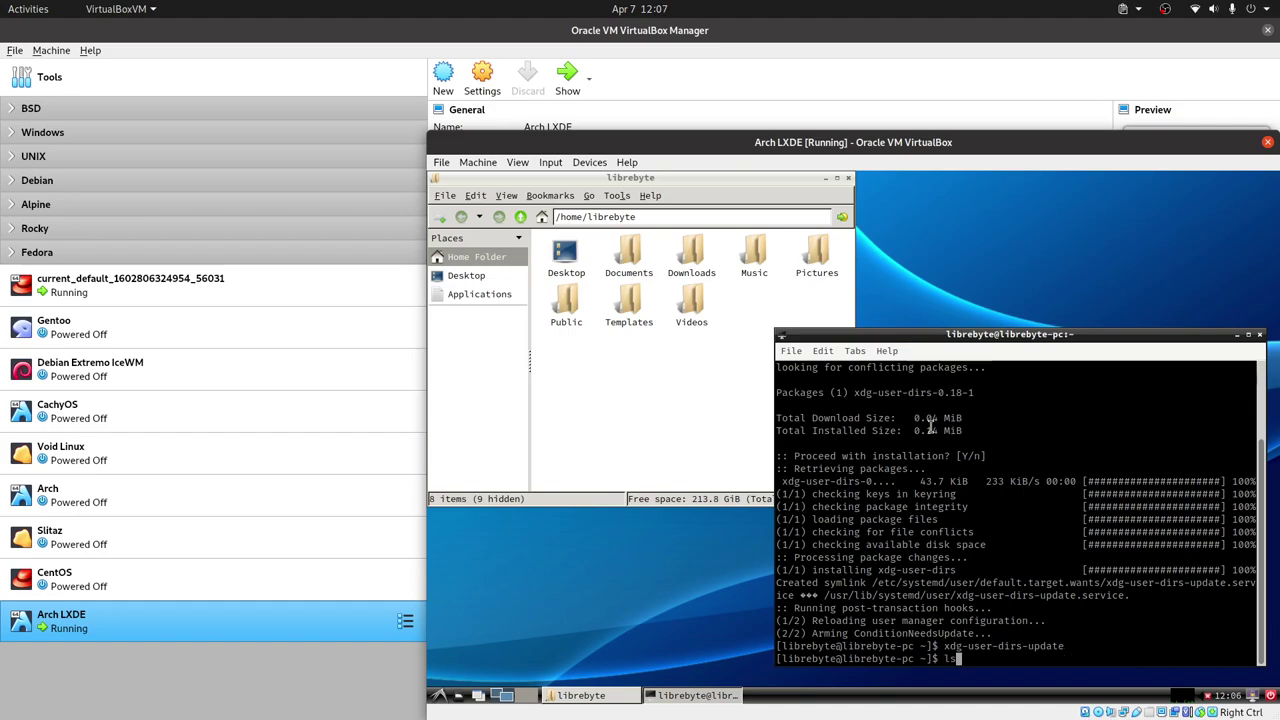
{"action": "key", "text": "Down"}
{"action": "key", "text": "BackSpace"}
{"action": "key", "text": "BackSpace"}
{"action": "key", "text": "BackSpace"}
{"action": "key", "text": "BackSpace"}
{"action": "key", "text": "BackSpace"}
{"action": "key", "text": "BackSpace"}
{"action": "key", "text": "BackSpace"}
{"action": "key", "text": "BackSpace"}
{"action": "key", "text": "BackSpace"}
{"action": "key", "text": "BackSpace"}
{"action": "key", "text": "BackSpace"}
{"action": "key", "text": "BackSpace"}
{"action": "key", "text": "BackSpace"}
{"action": "key", "text": "BackSpace"}
{"action": "type", "text": "s m,"}
{"action": "type", "text": "ona sans"}
{"action": "key", "text": "Return"}
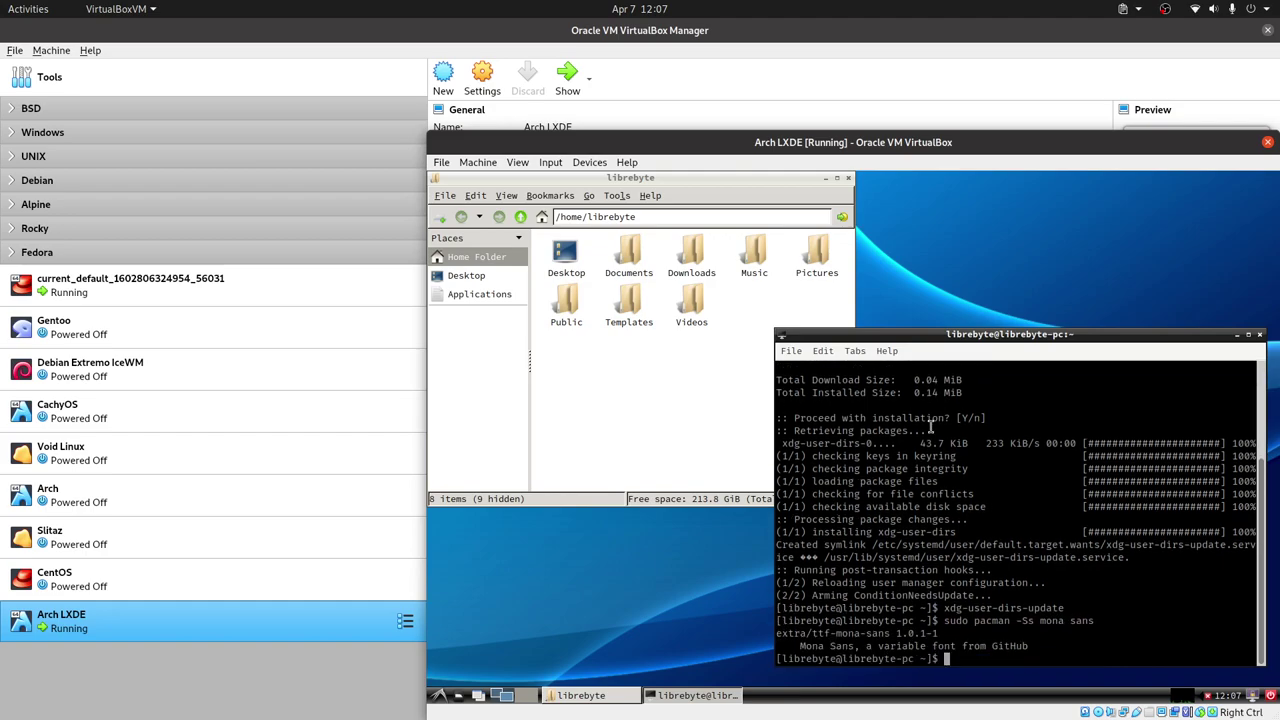
Install the Mona Sans font with sudo pacman -Sy ttf-mona-sans and accept the installation.
{"action": "double_click", "coordinate": [850, 632]}
{"action": "left_click", "coordinate": [1019, 588]}
{"action": "key", "text": "Up"}
{"action": "key", "text": "Up"}
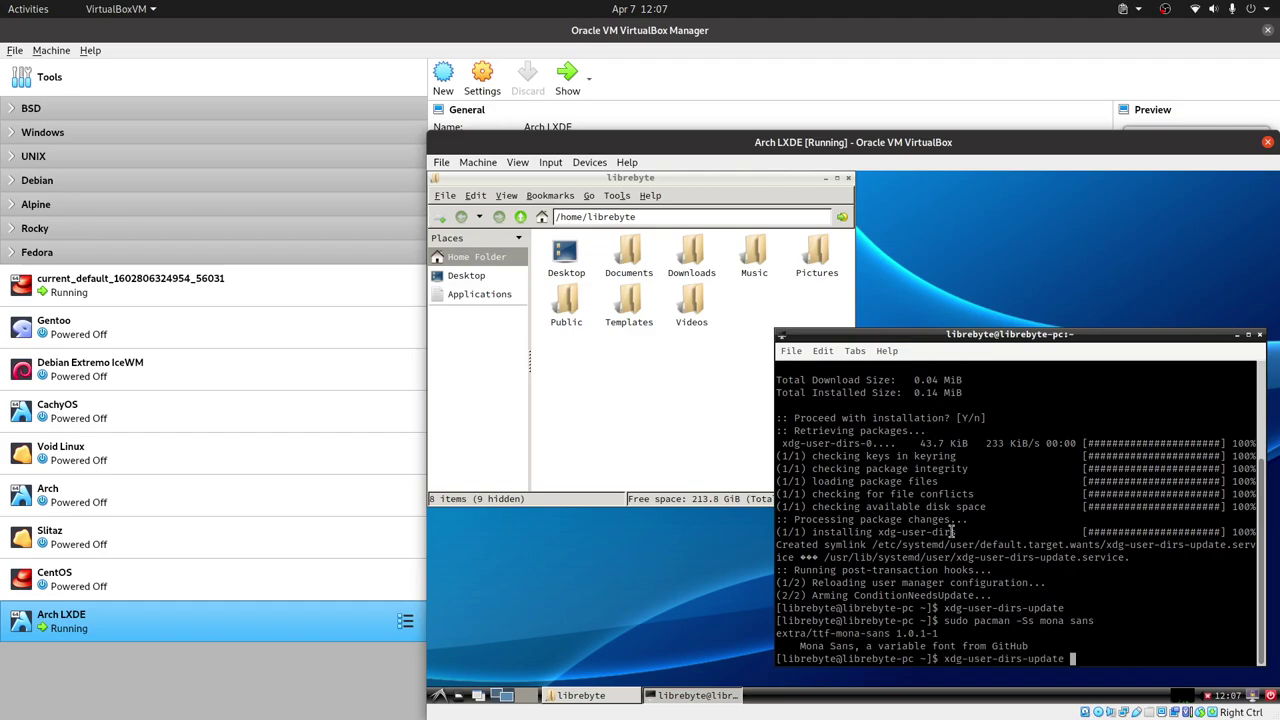
{"action": "key", "text": "Up"}
{"action": "key", "text": "BackSpace"}
{"action": "key", "text": "BackSpace"}
{"action": "key", "text": "BackSpace"}
{"action": "key", "text": "BackSpace"}
{"action": "key", "text": "BackSpace"}
{"action": "key", "text": "BackSpace"}
{"action": "key", "text": "BackSpace"}
{"action": "key", "text": "BackSpace"}
{"action": "key", "text": "BackSpace"}
{"action": "key", "text": "BackSpace"}
{"action": "key", "text": "BackSpace"}
{"action": "key", "text": "BackSpace"}
{"action": "key", "text": "BackSpace"}
{"action": "type", "text": "ttf-mona-sans"}
{"action": "key", "text": "Return"}
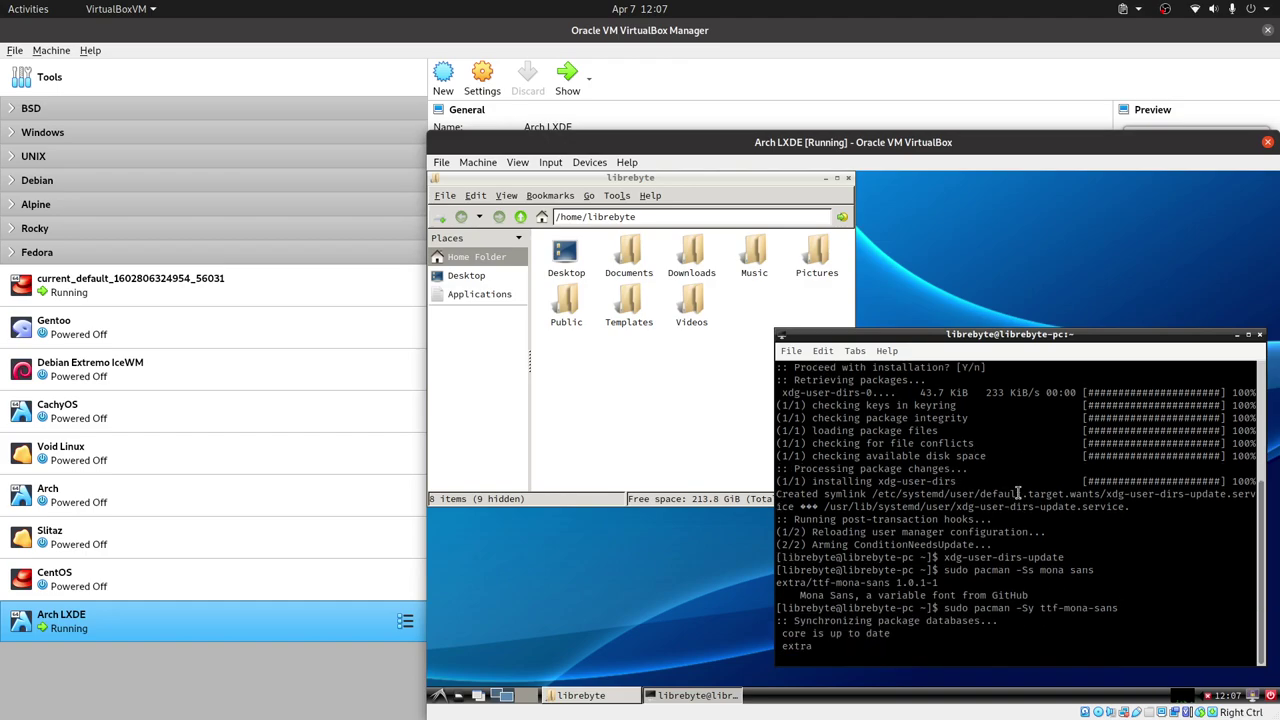
{"action": "key", "text": "Return"}
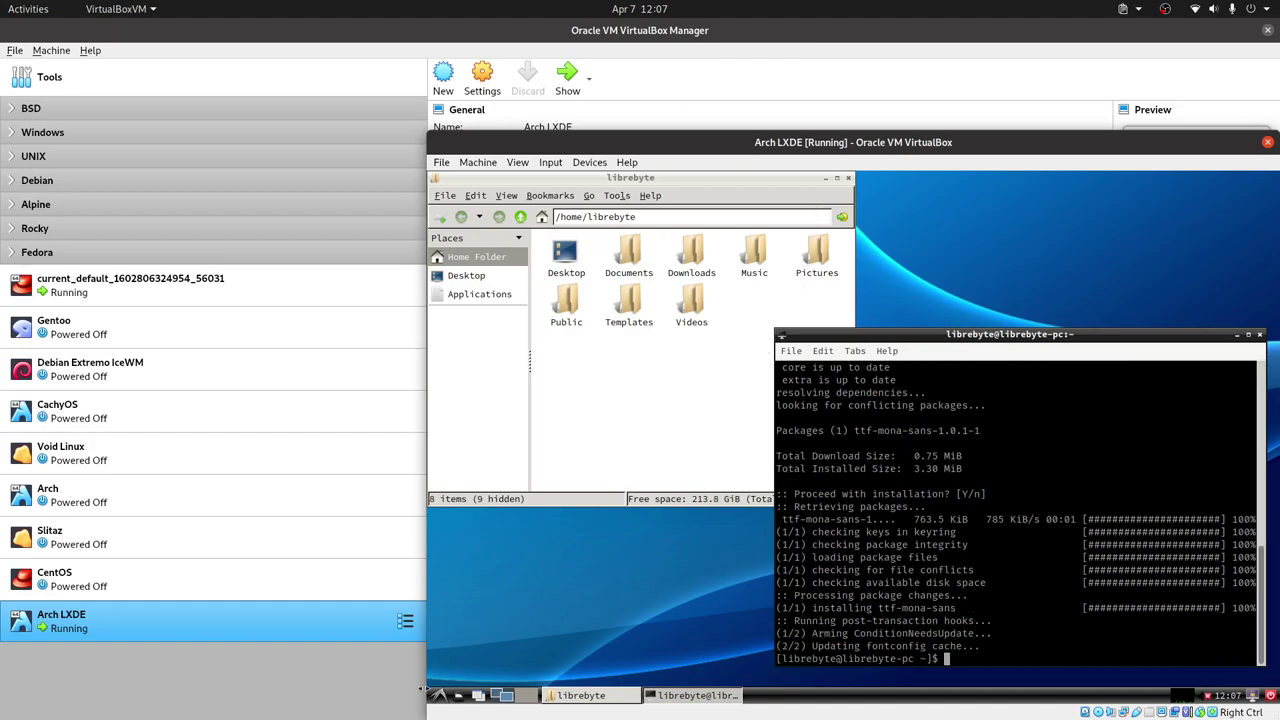
Set the default widget font to Mona Sans Regular, size 11, in Customize Look and Feel and apply it.
{"action": "left_click", "coordinate": [438, 695]}
{"action": "mouse_move", "coordinate": [510, 622]}
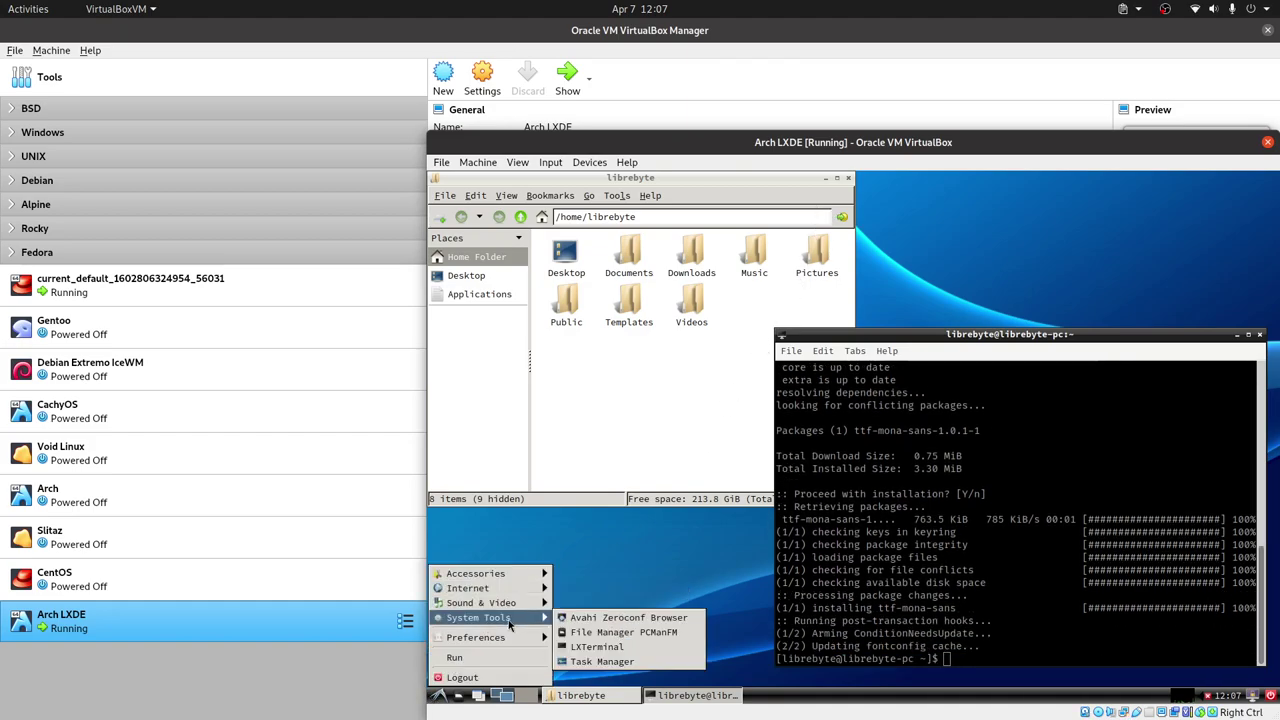
{"action": "left_click", "coordinate": [663, 600]}
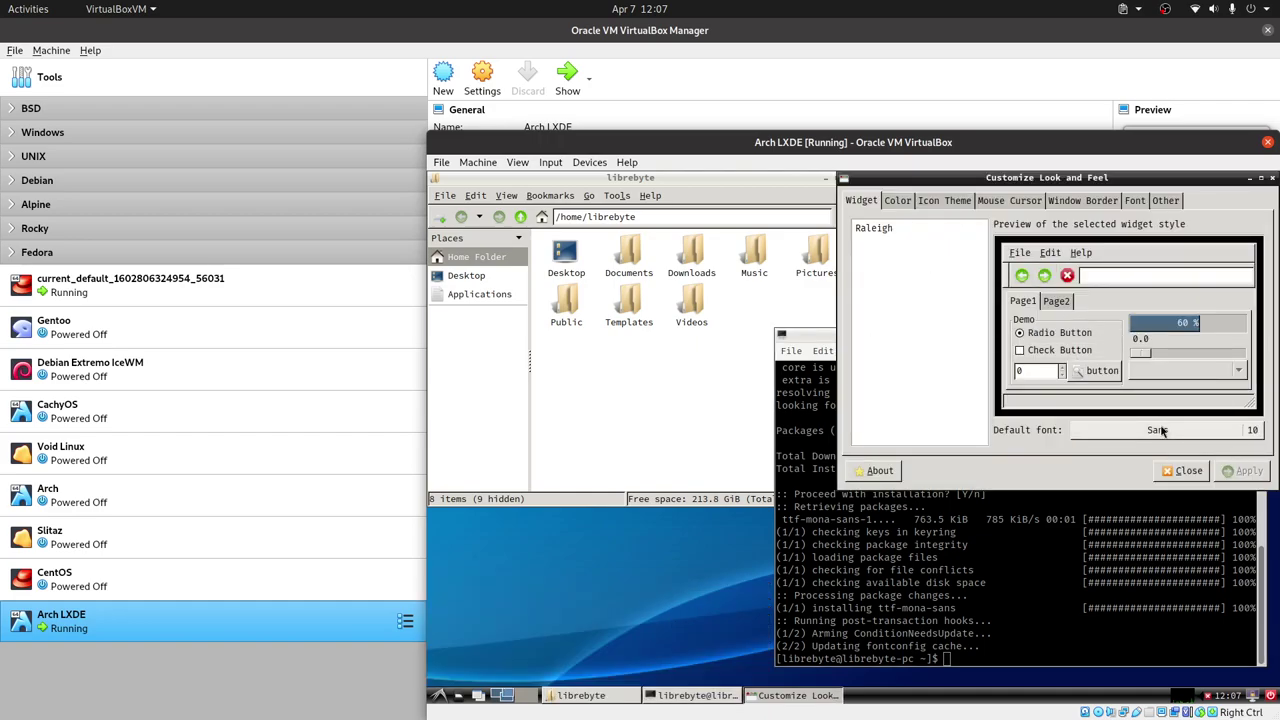
{"action": "left_click", "coordinate": [1125, 430]}
{"action": "scroll", "coordinate": [992, 310], "scroll_direction": "up", "scroll_amount": 3}
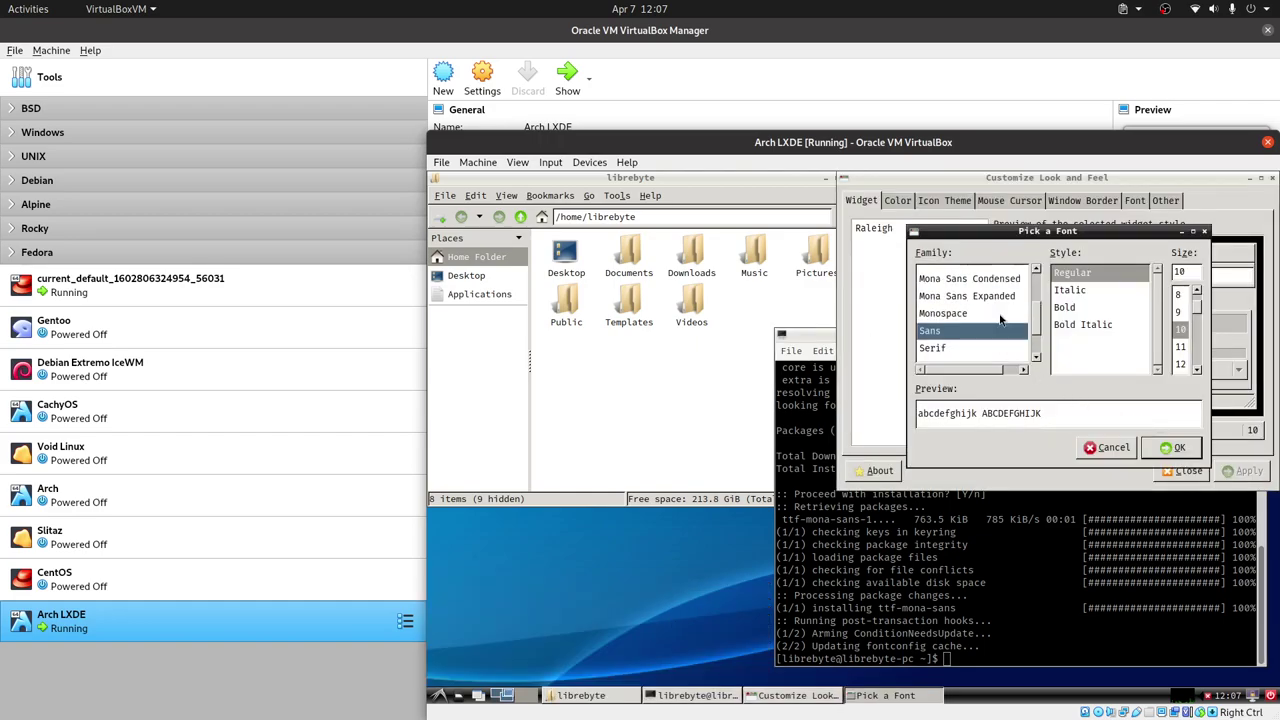
{"action": "left_click", "coordinate": [969, 318]}
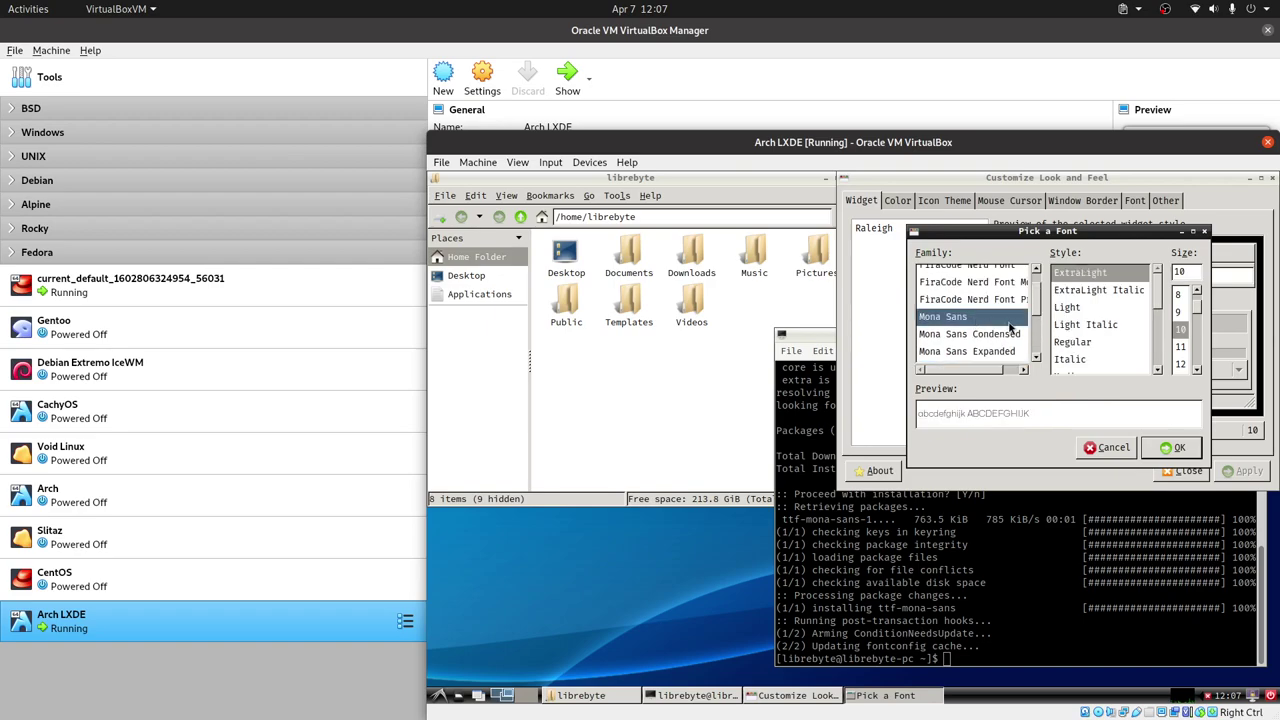
{"action": "left_click", "coordinate": [1085, 343]}
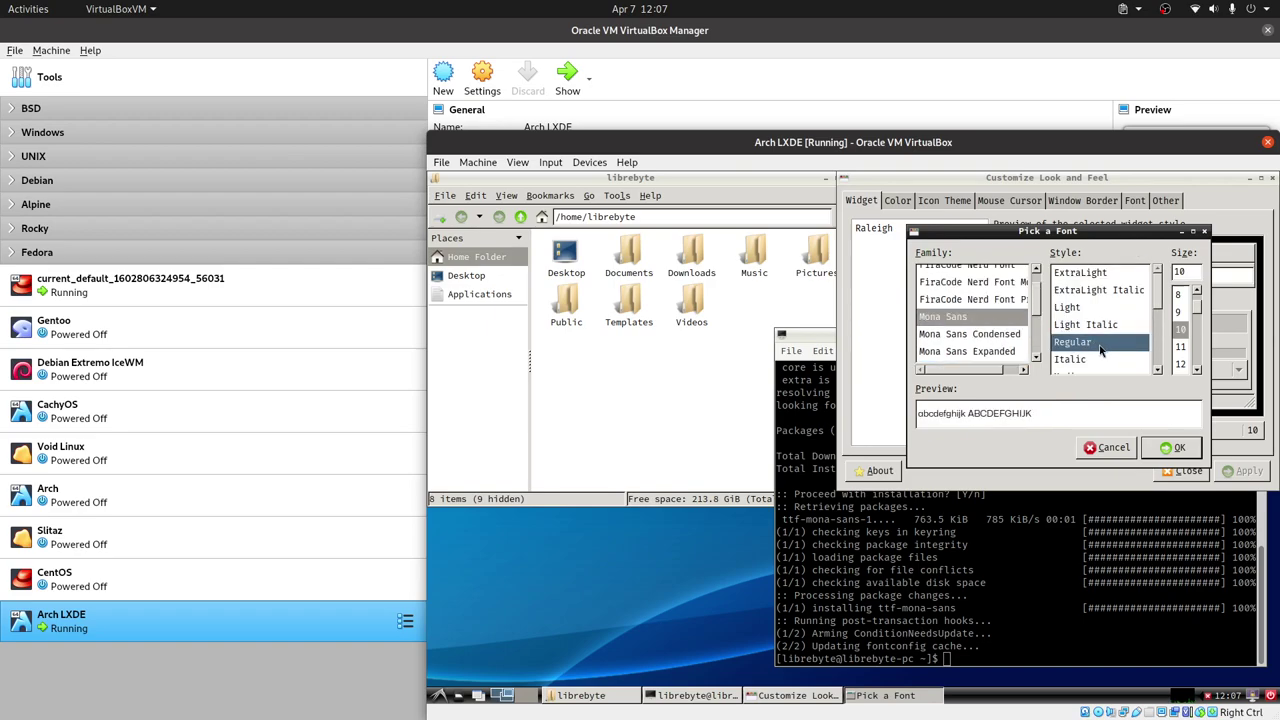
{"action": "left_click", "coordinate": [1181, 347]}
{"action": "left_click", "coordinate": [1181, 447]}
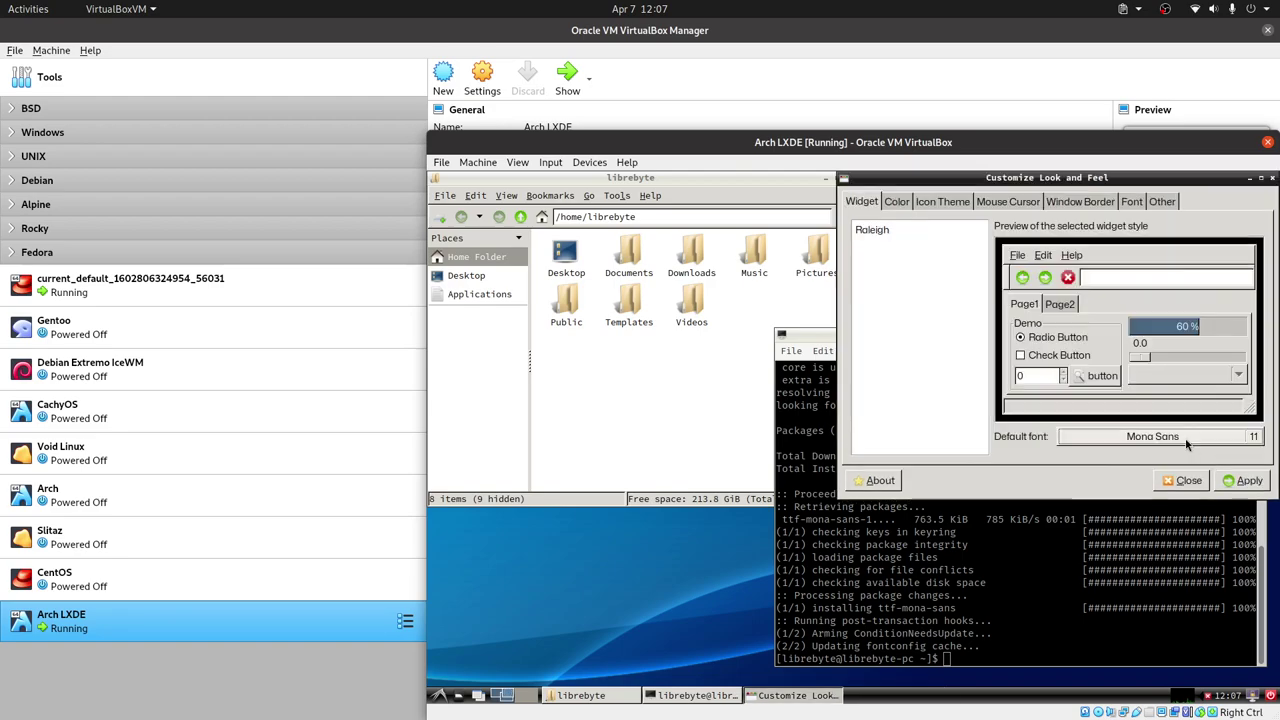
{"action": "left_click", "coordinate": [1243, 481]}
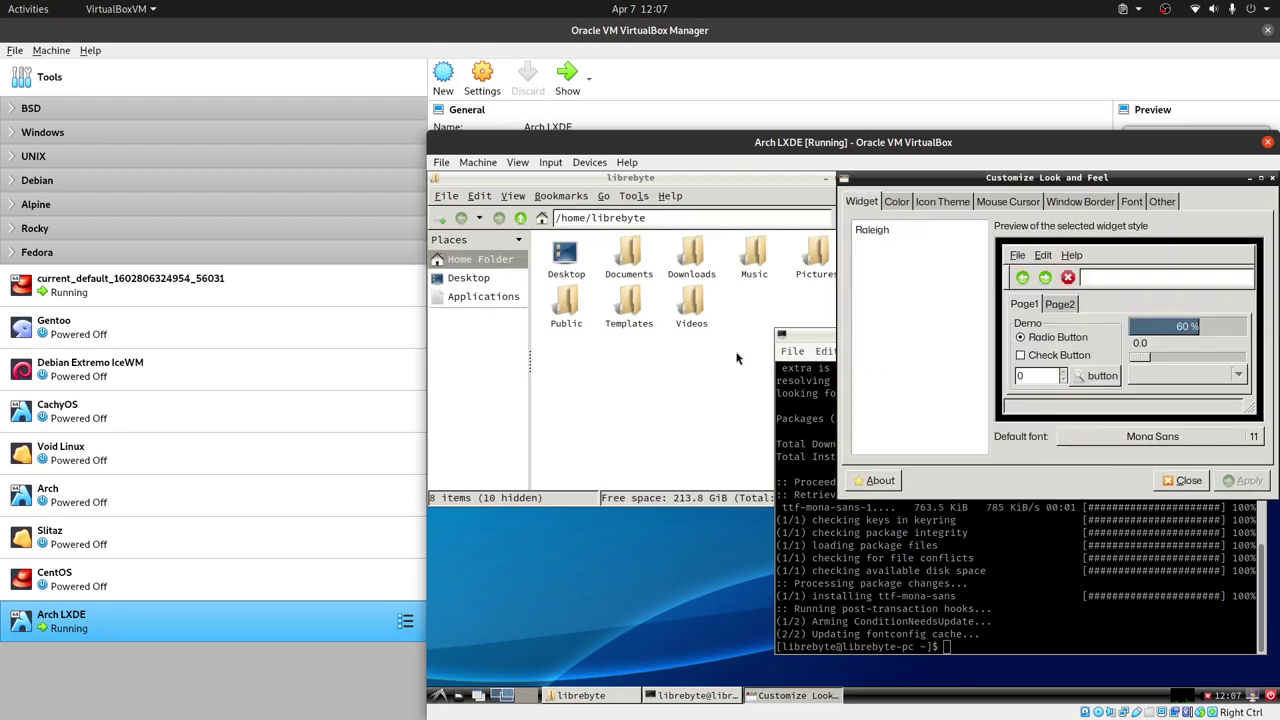
Look through the file manager's menus to check the font, and close and reopen the home folder window.
{"action": "left_click", "coordinate": [510, 198]}
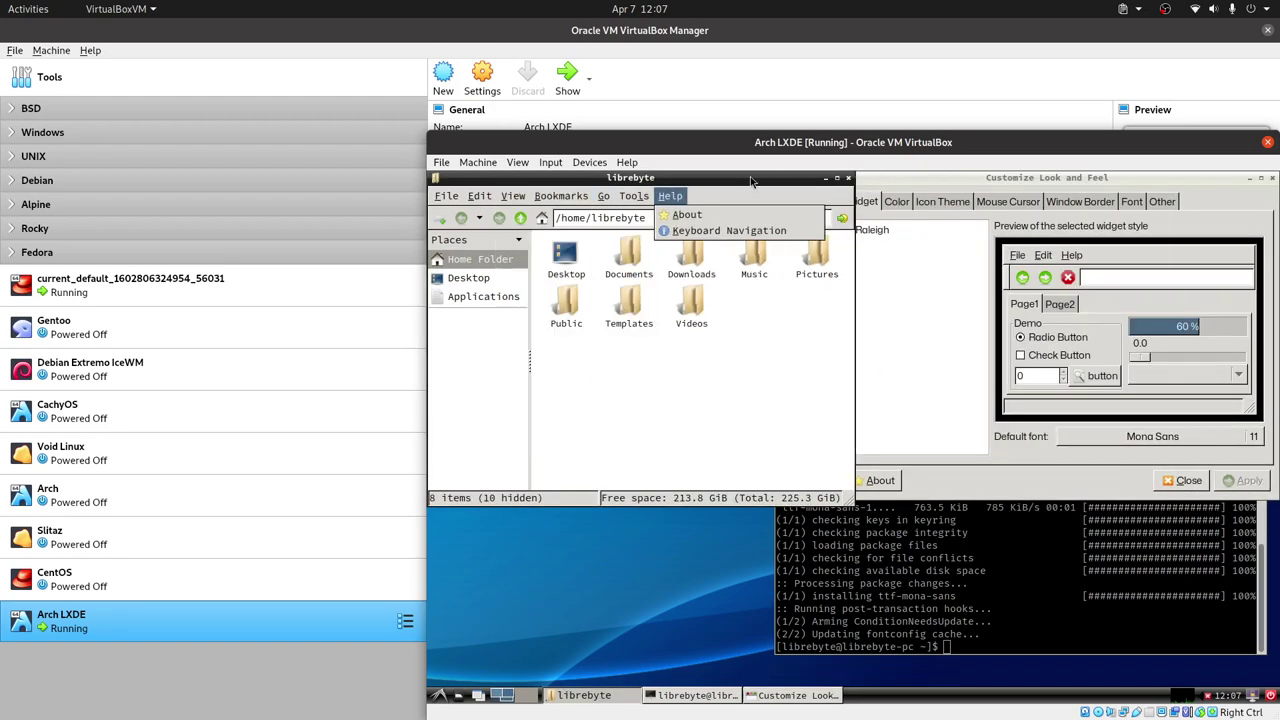
{"action": "left_click", "coordinate": [842, 205]}
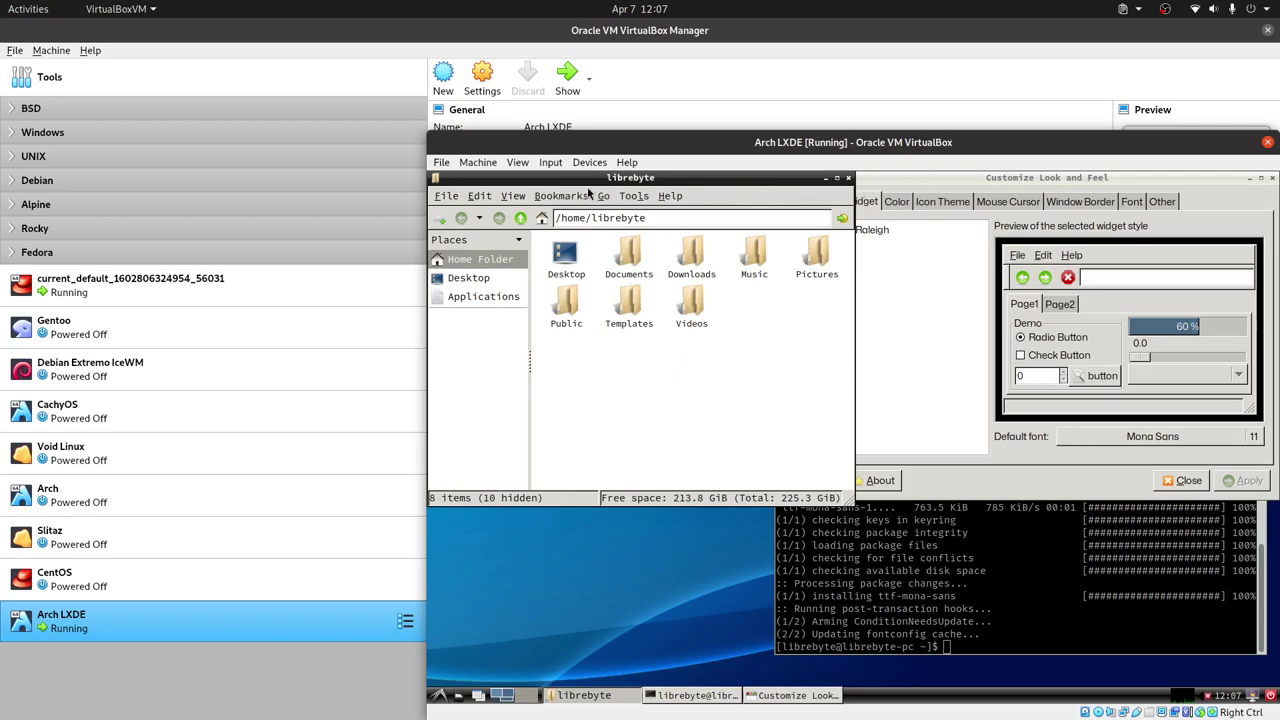
{"action": "left_click", "coordinate": [634, 196]}
{"action": "left_click", "coordinate": [577, 195]}
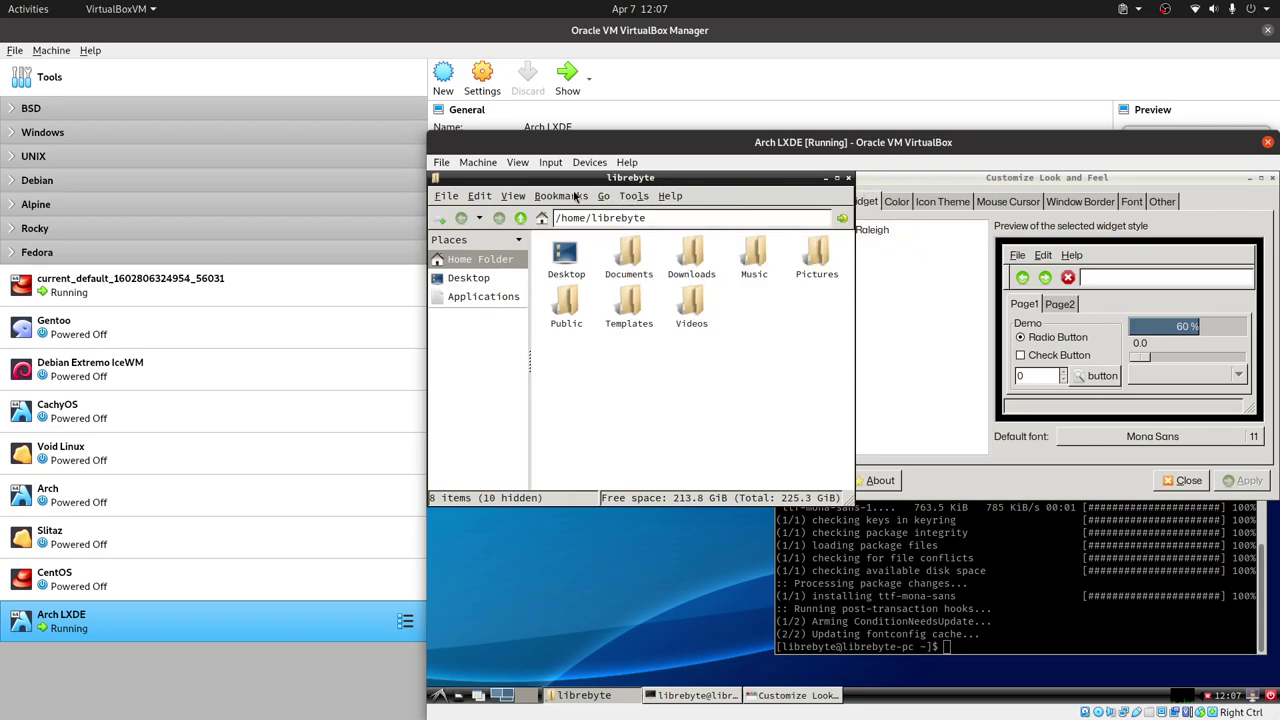
{"action": "left_click", "coordinate": [848, 177]}
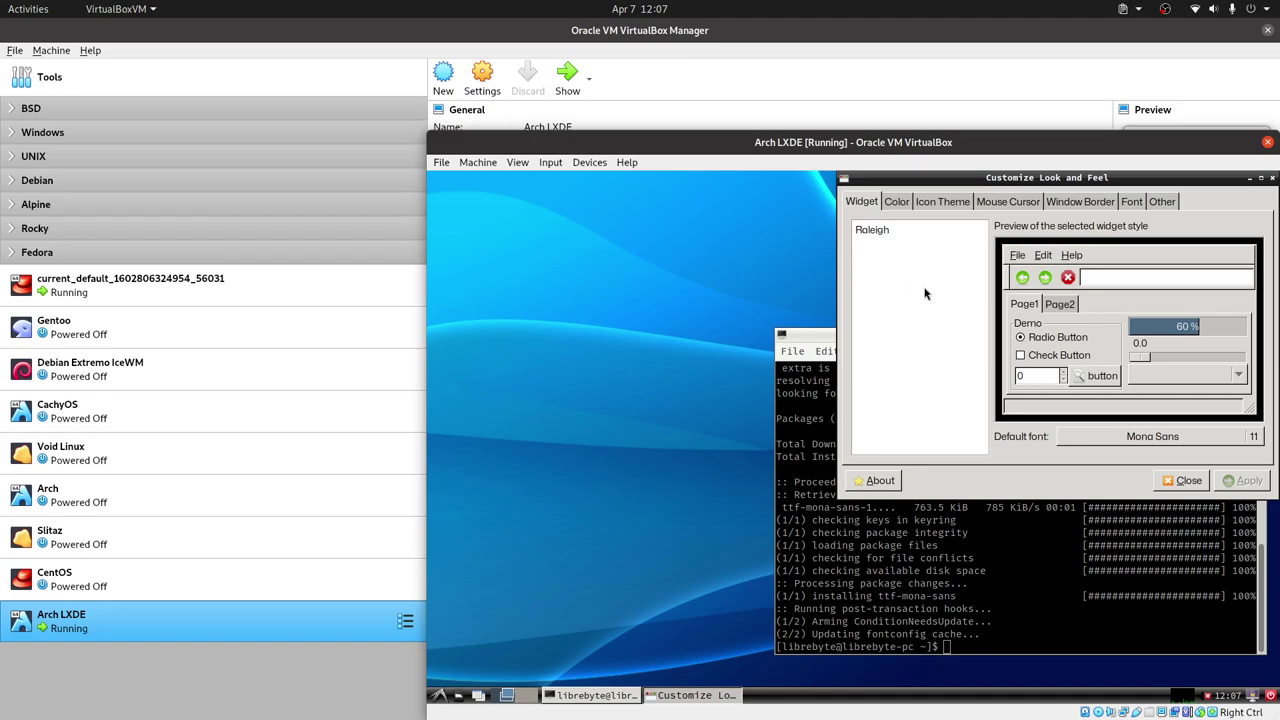
{"action": "left_click", "coordinate": [506, 695]}
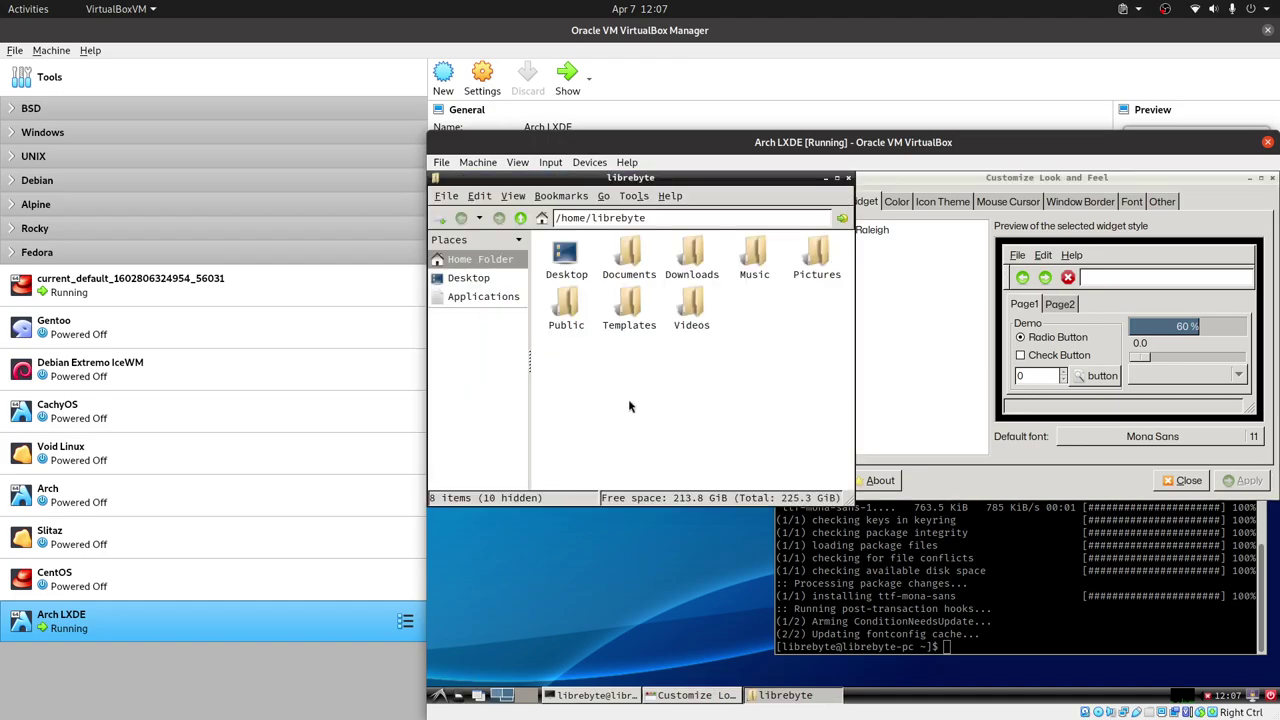
Select the Videos folder and check the font in its context menu.
{"action": "left_click", "coordinate": [634, 318]}
{"action": "left_click", "coordinate": [690, 306]}
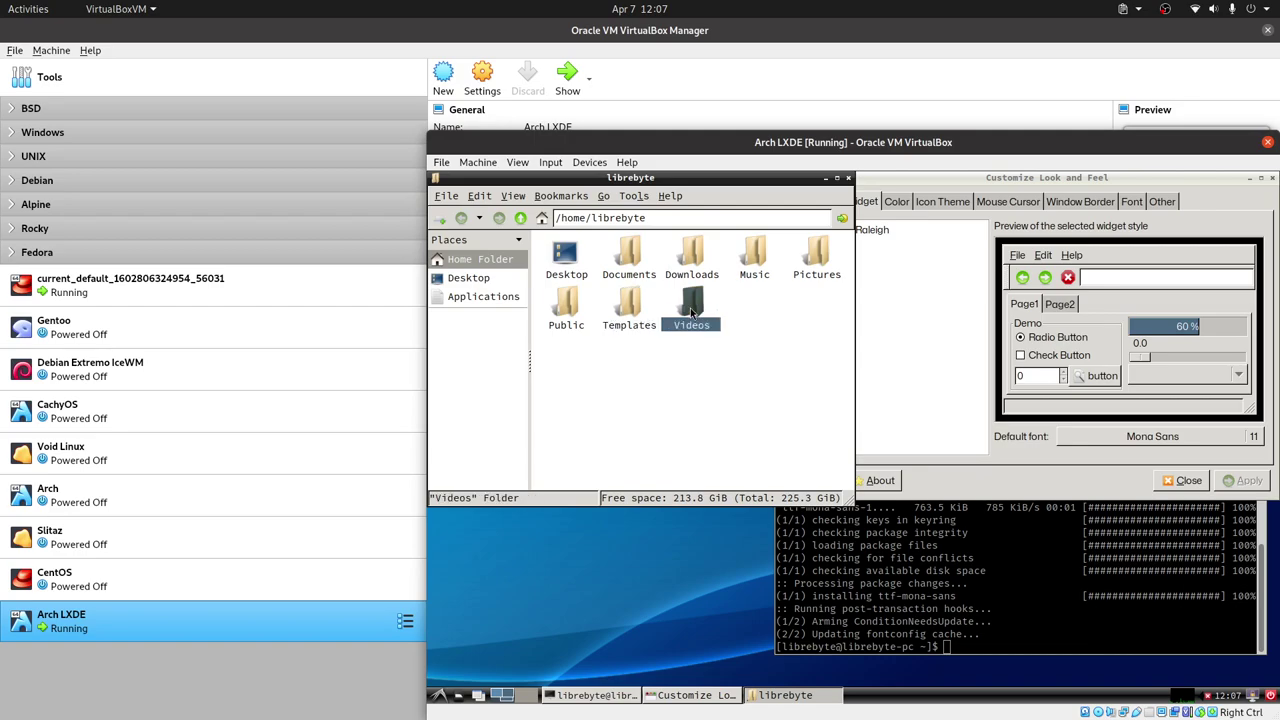
{"action": "right_click", "coordinate": [692, 309]}
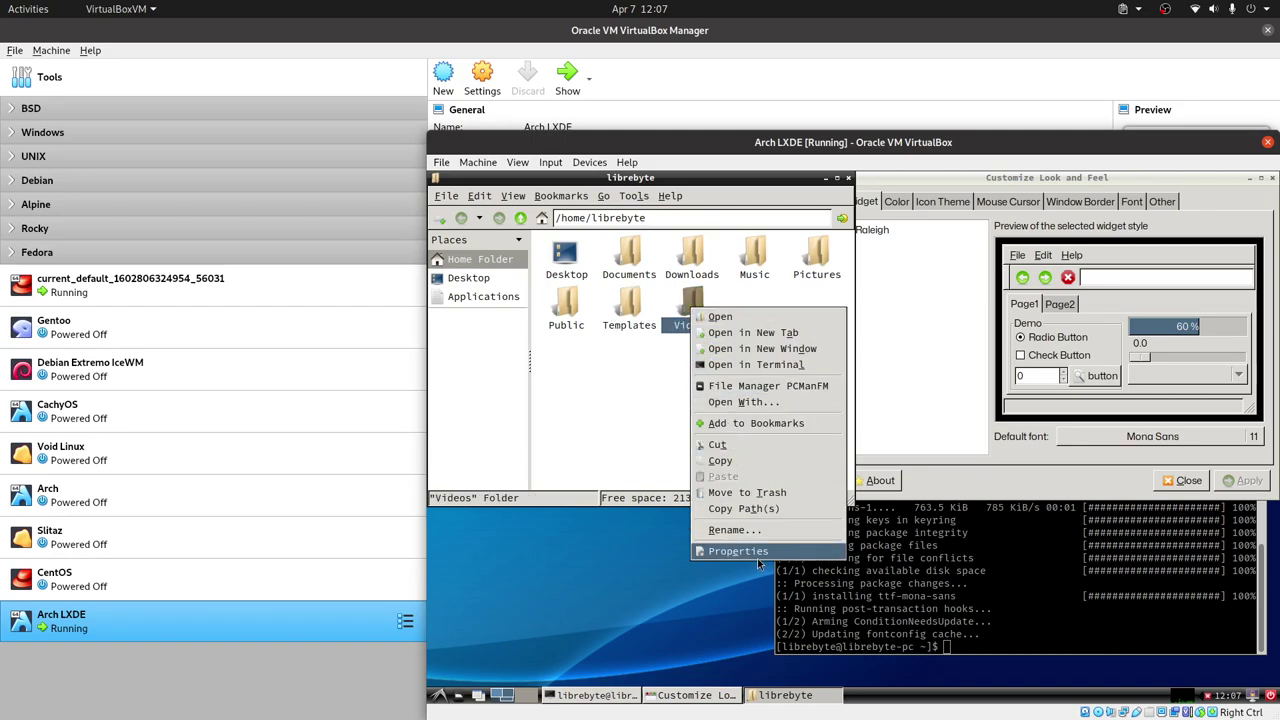
{"action": "left_click", "coordinate": [938, 339]}
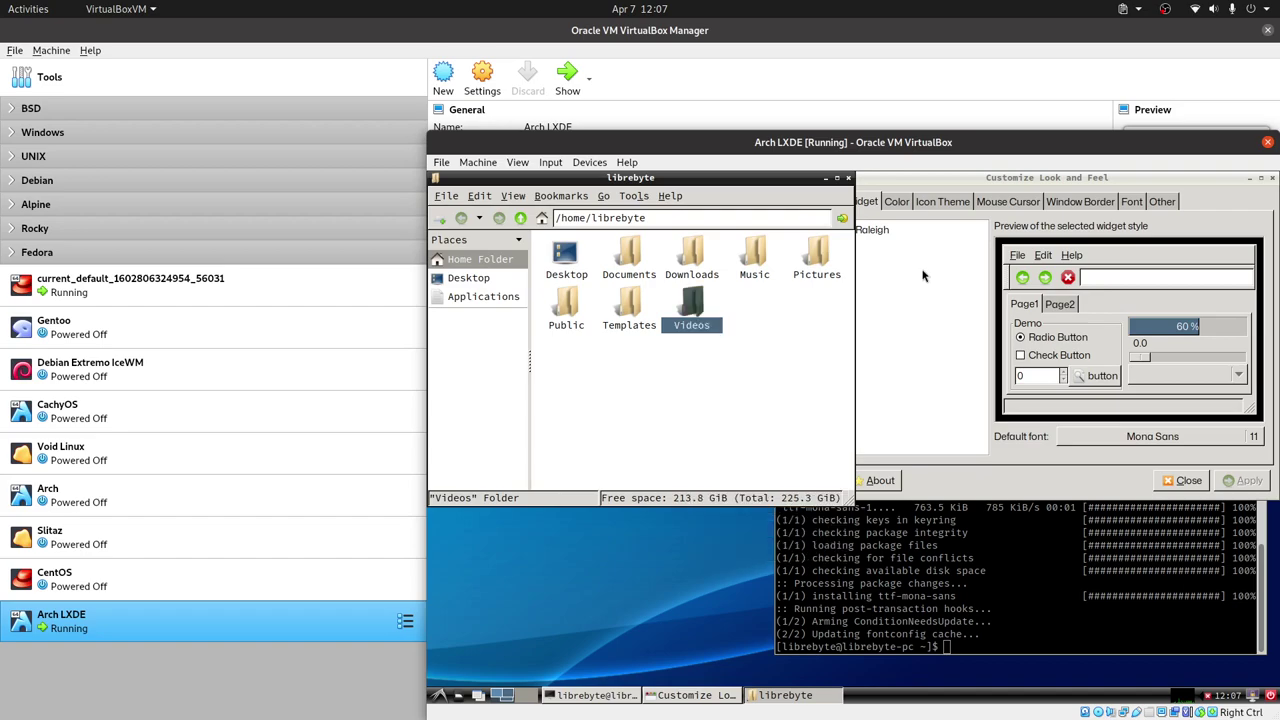
Set the default widget font to Cantarell Regular, size 11, and apply it.
{"action": "left_click", "coordinate": [926, 176]}
{"action": "left_click", "coordinate": [1152, 436]}
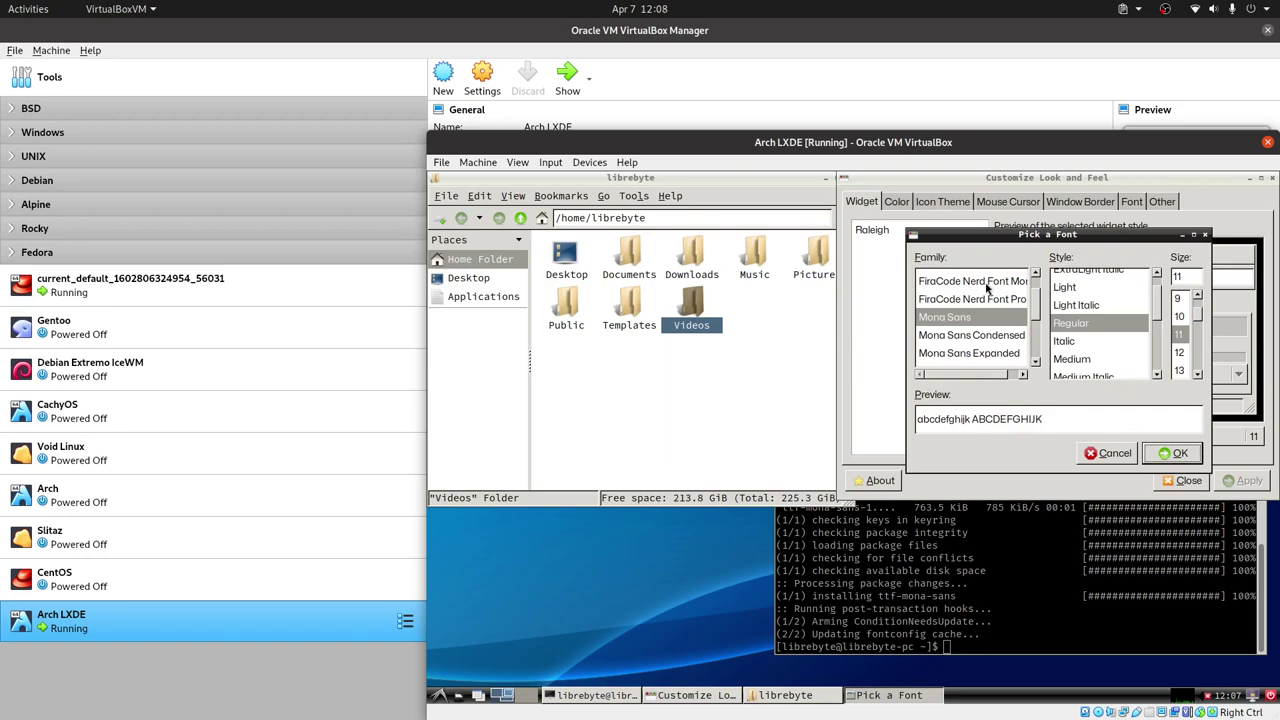
{"action": "scroll", "coordinate": [985, 343], "scroll_direction": "up", "scroll_amount": 1}
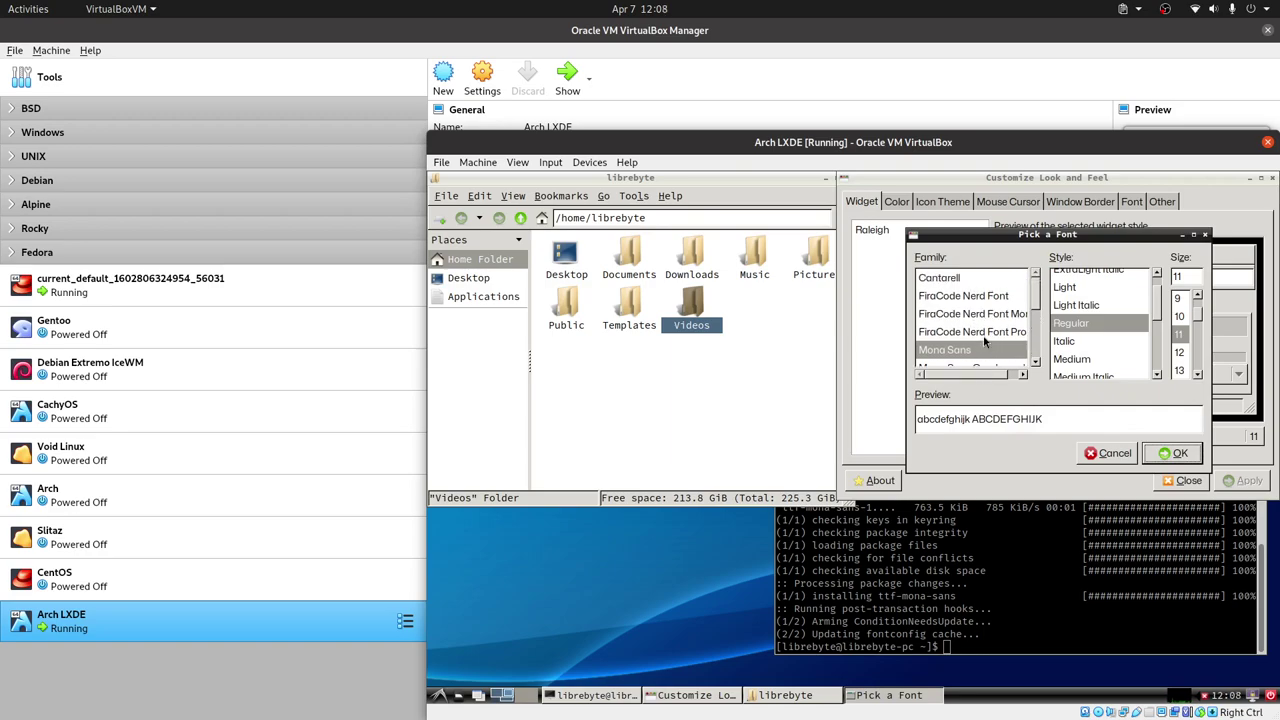
{"action": "left_click", "coordinate": [955, 280]}
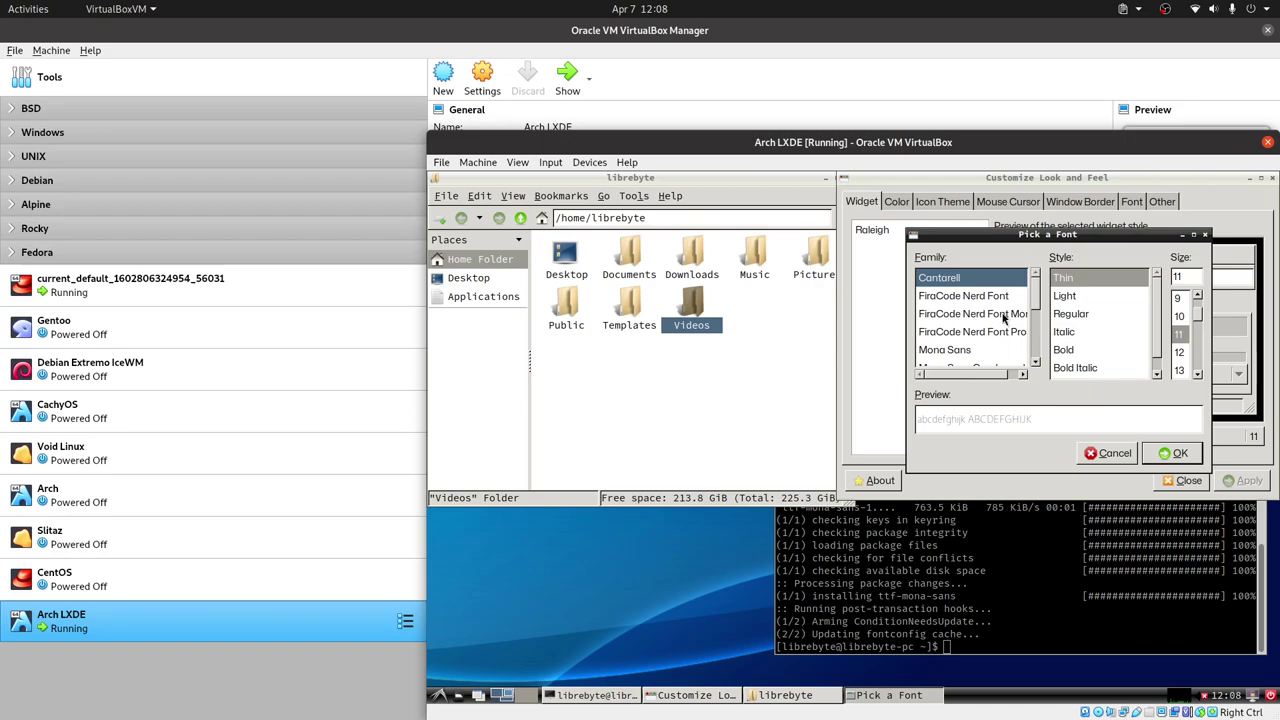
{"action": "left_click", "coordinate": [1088, 316]}
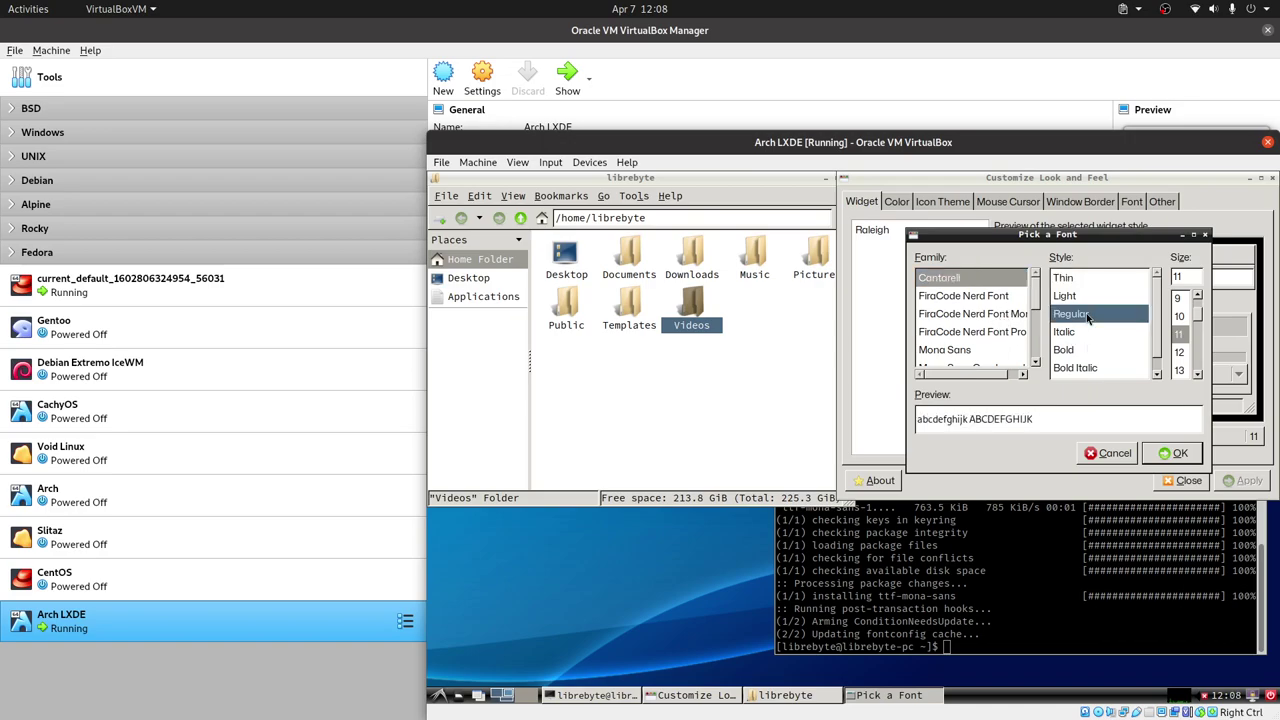
{"action": "left_click", "coordinate": [1172, 453]}
{"action": "left_click", "coordinate": [1245, 481]}
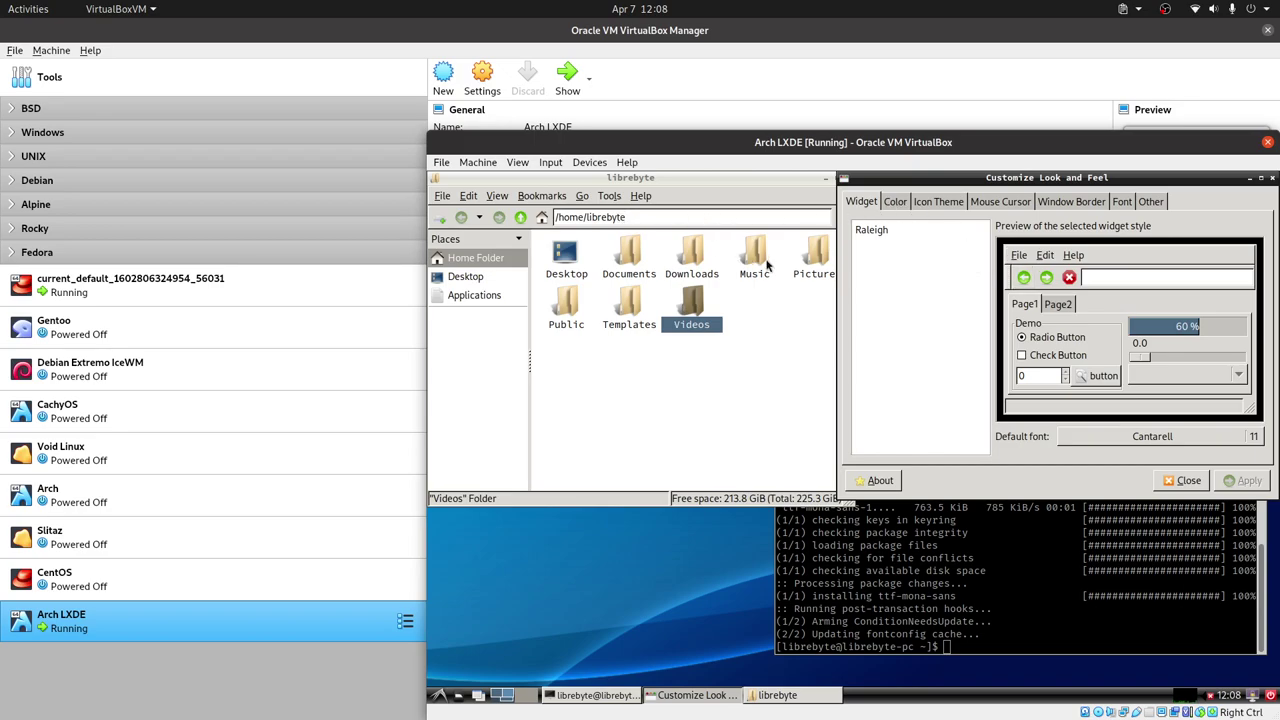
Set the default widget font back to Mona Sans Regular, size 11, and apply it.
{"action": "left_click", "coordinate": [895, 201]}
{"action": "left_click", "coordinate": [938, 201]}
{"action": "left_click", "coordinate": [858, 201]}
{"action": "left_click", "coordinate": [1160, 437]}
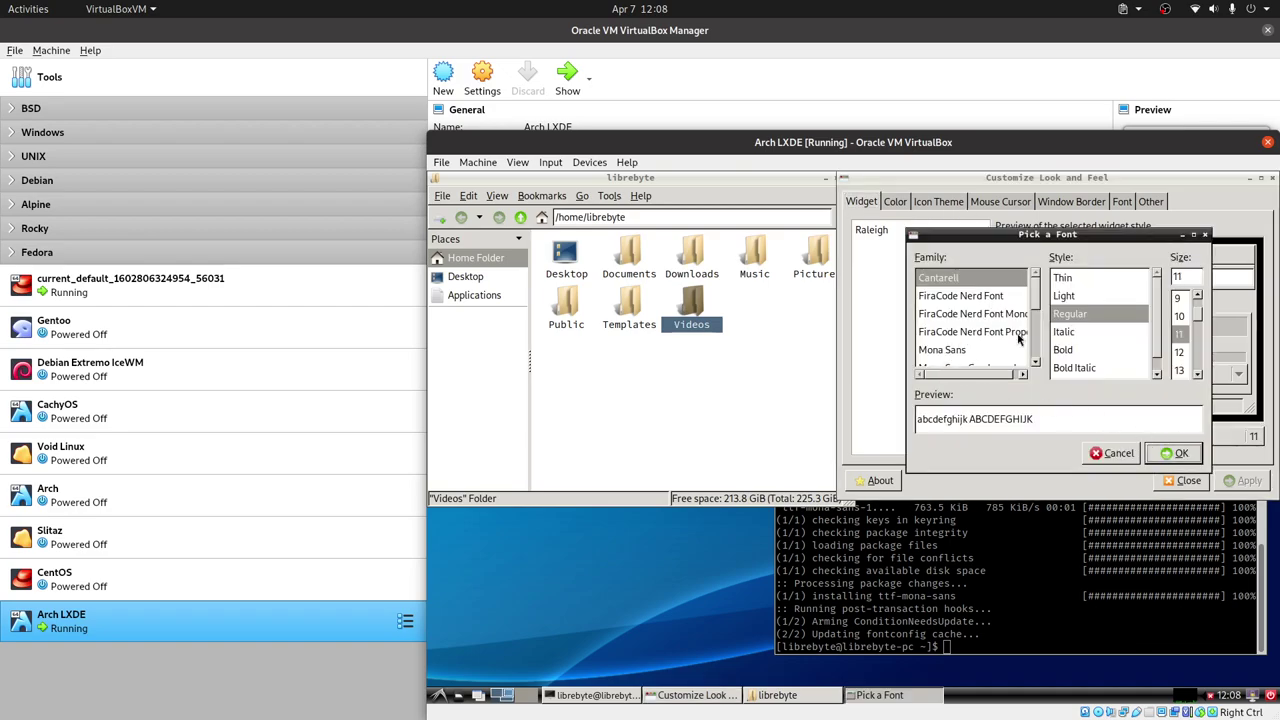
{"action": "left_click", "coordinate": [990, 349]}
{"action": "scroll", "coordinate": [1005, 320], "scroll_direction": "down", "scroll_amount": 1}
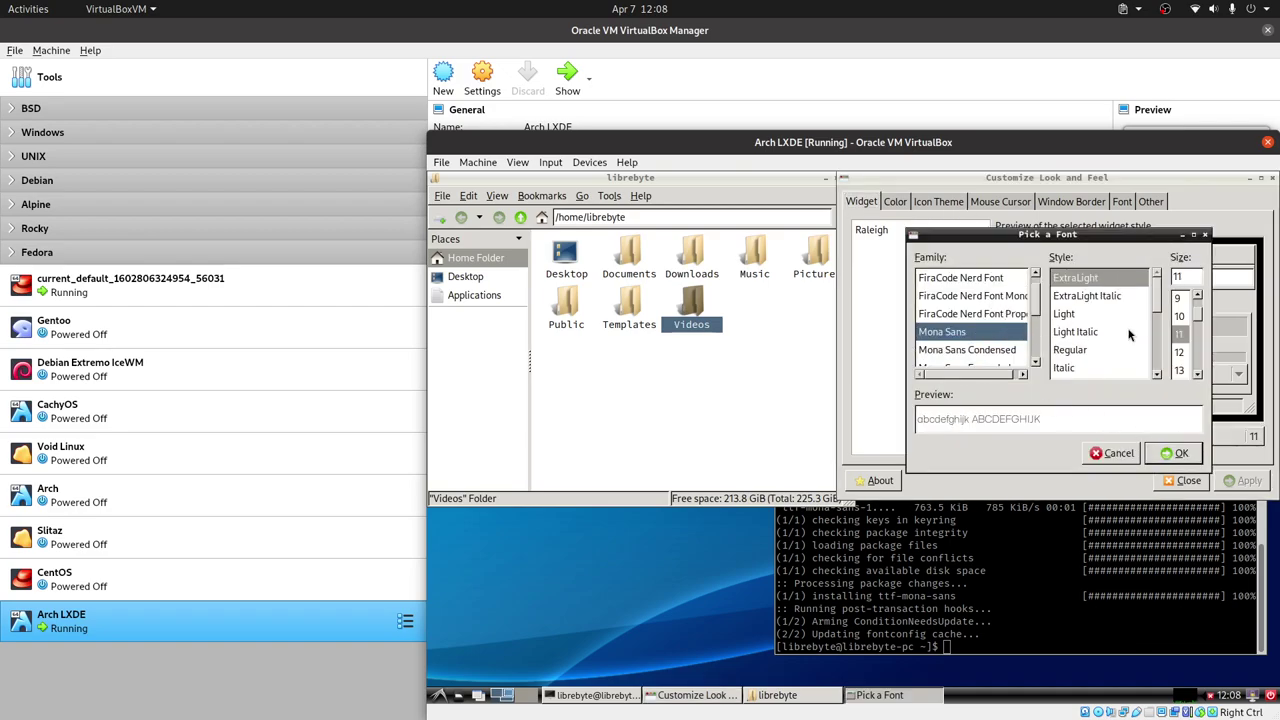
{"action": "left_click", "coordinate": [1082, 351]}
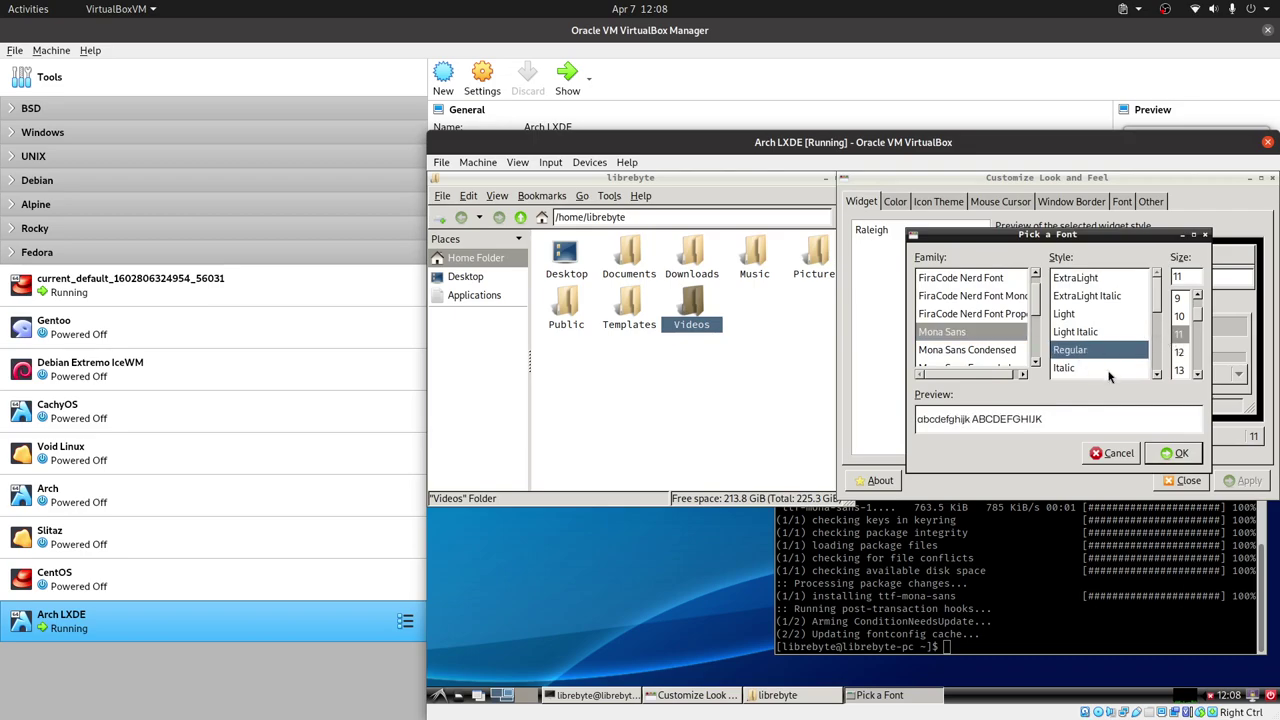
{"action": "left_click", "coordinate": [1180, 455]}
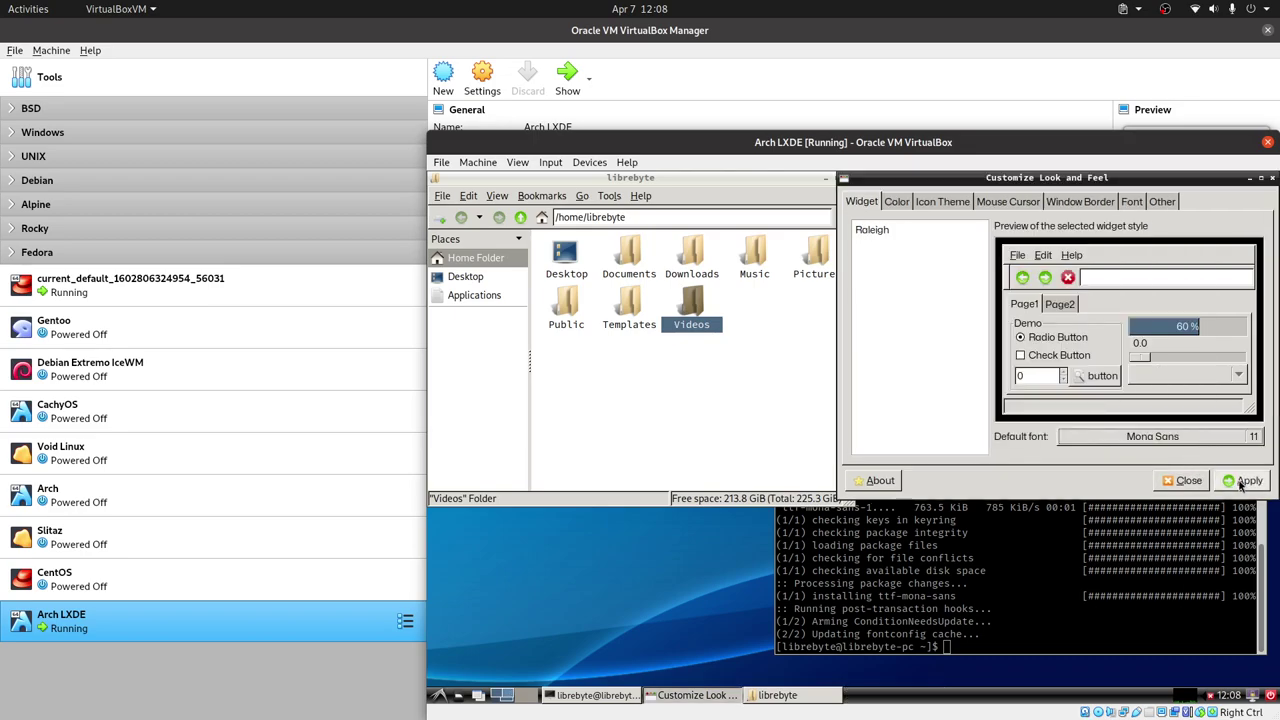
{"action": "left_click", "coordinate": [1243, 482]}
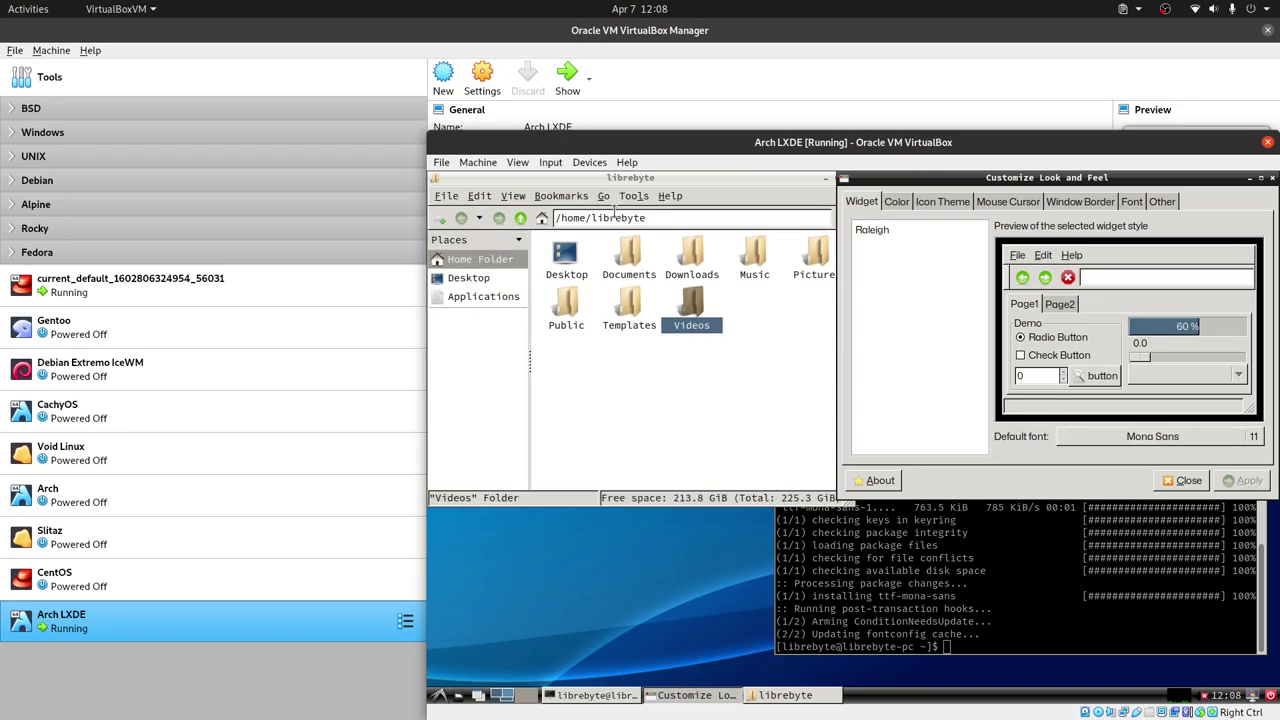
{"action": "left_click", "coordinate": [656, 218]}
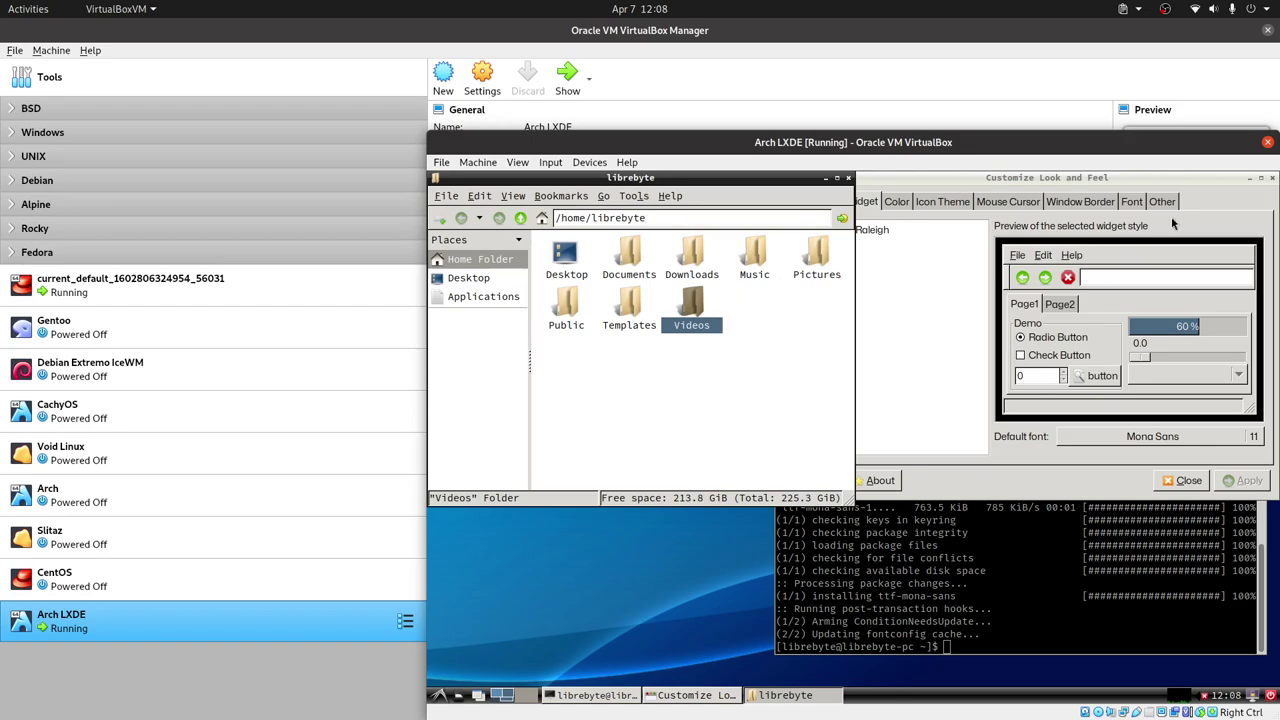
In the window border's title bar settings, choose Mona Sans Condensed Regular as the font for the active window title.
{"action": "left_click", "coordinate": [1066, 203]}
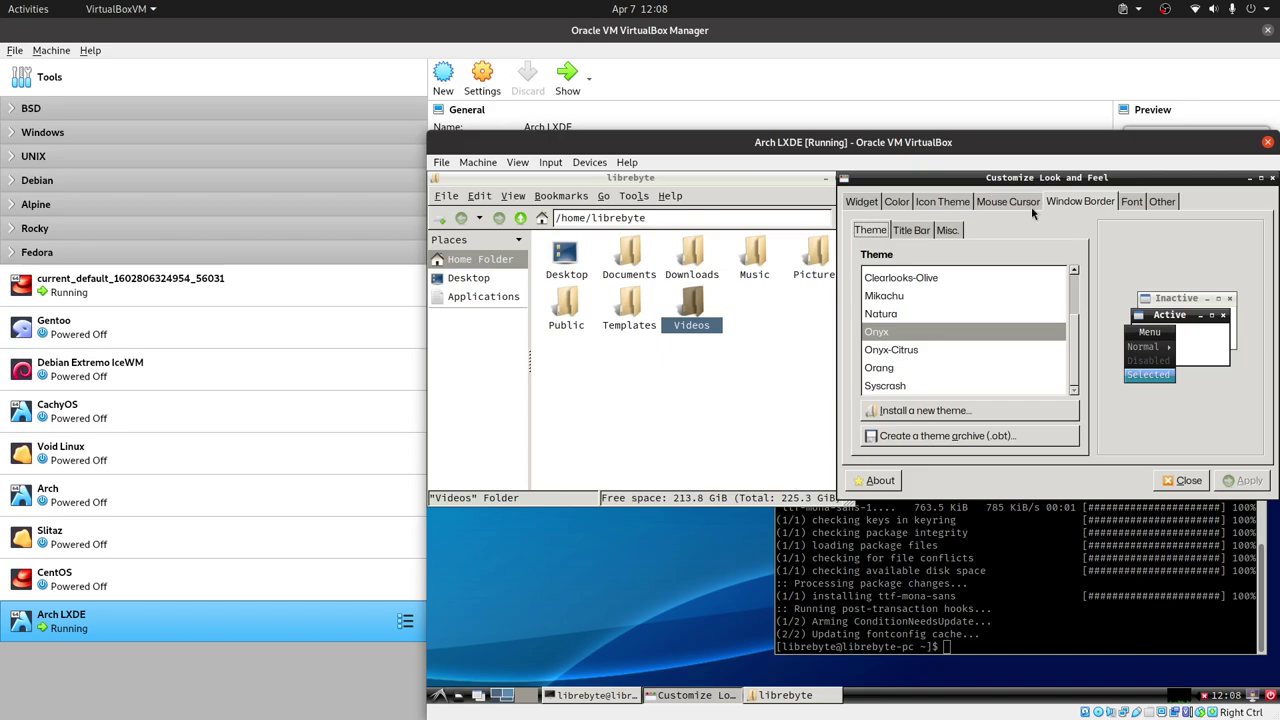
{"action": "left_click", "coordinate": [909, 231]}
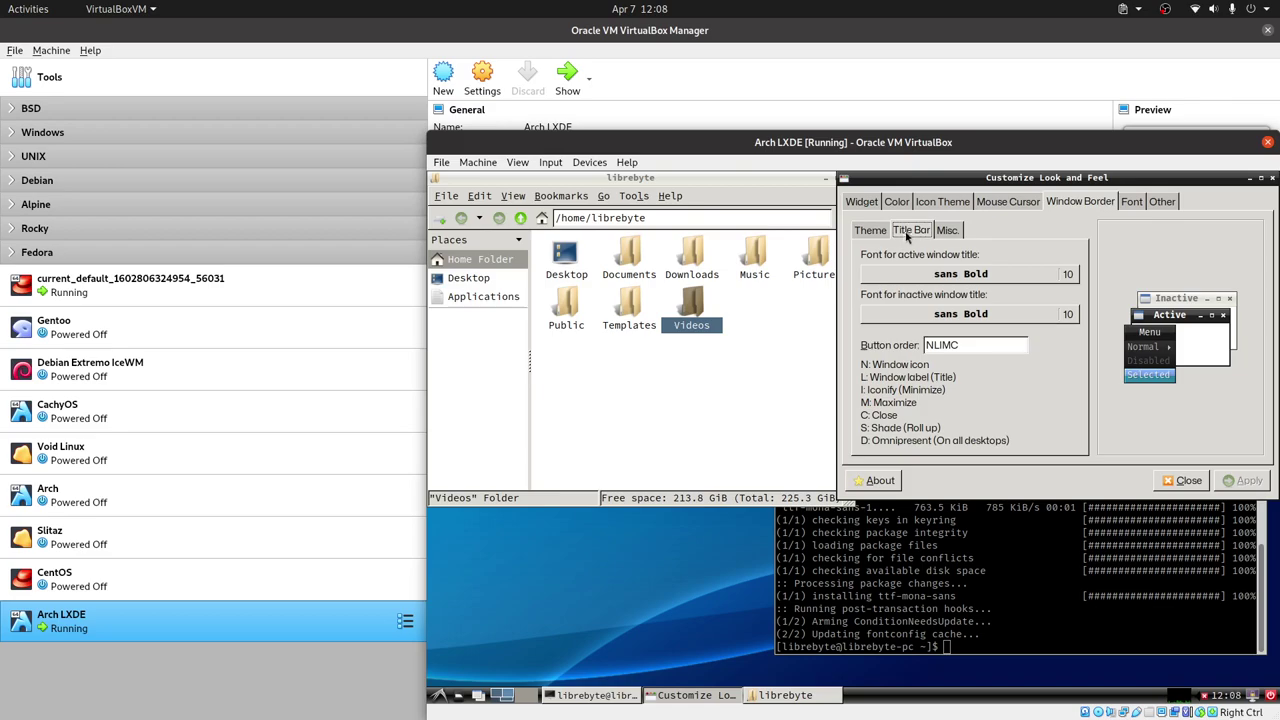
{"action": "left_click", "coordinate": [1012, 278]}
{"action": "scroll", "coordinate": [1005, 333], "scroll_direction": "down", "scroll_amount": 1}
{"action": "scroll", "coordinate": [1001, 333], "scroll_direction": "up", "scroll_amount": 2}
{"action": "scroll", "coordinate": [1001, 333], "scroll_direction": "up", "scroll_amount": 1}
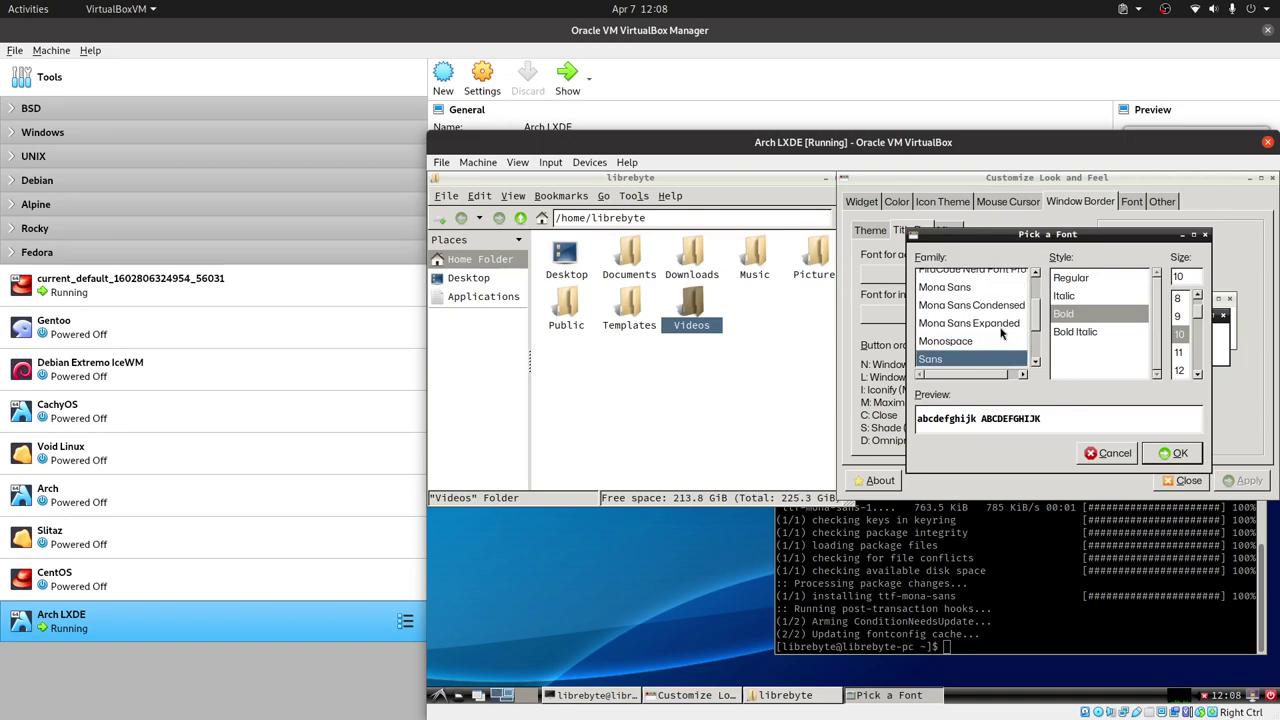
{"action": "left_click", "coordinate": [981, 312]}
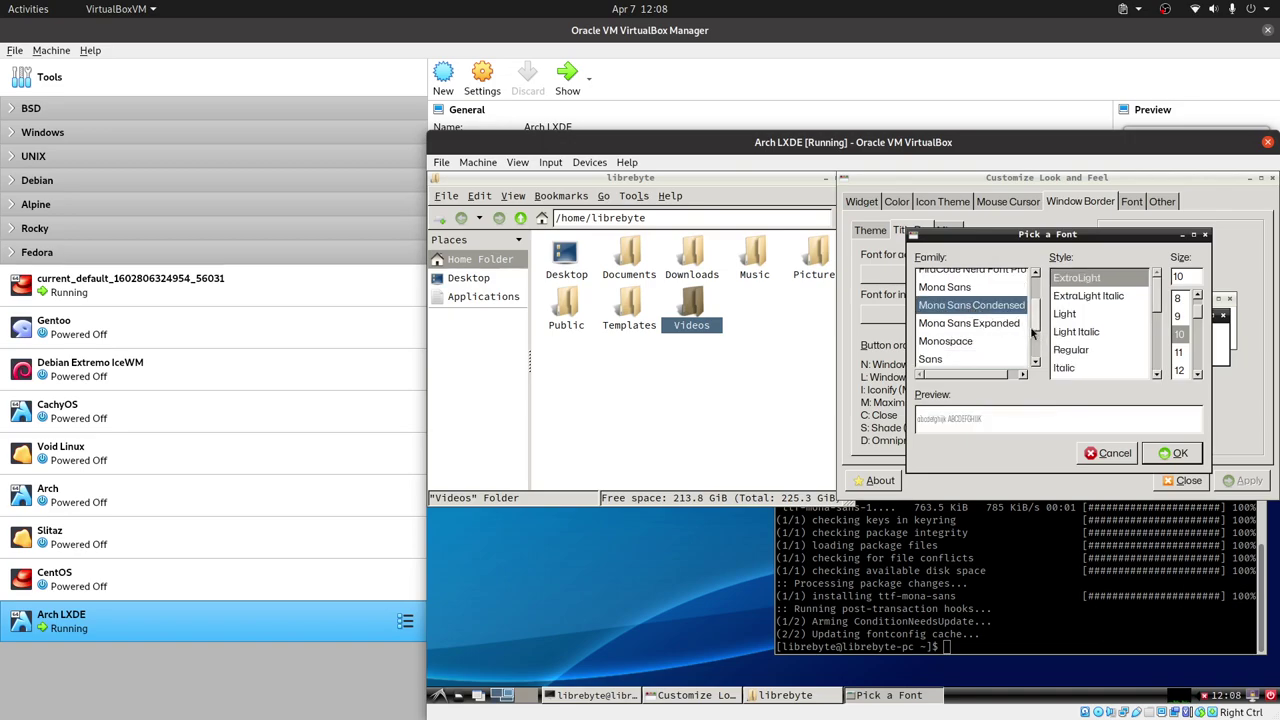
{"action": "left_click", "coordinate": [1003, 326]}
{"action": "left_click", "coordinate": [991, 304]}
{"action": "left_click", "coordinate": [1102, 352]}
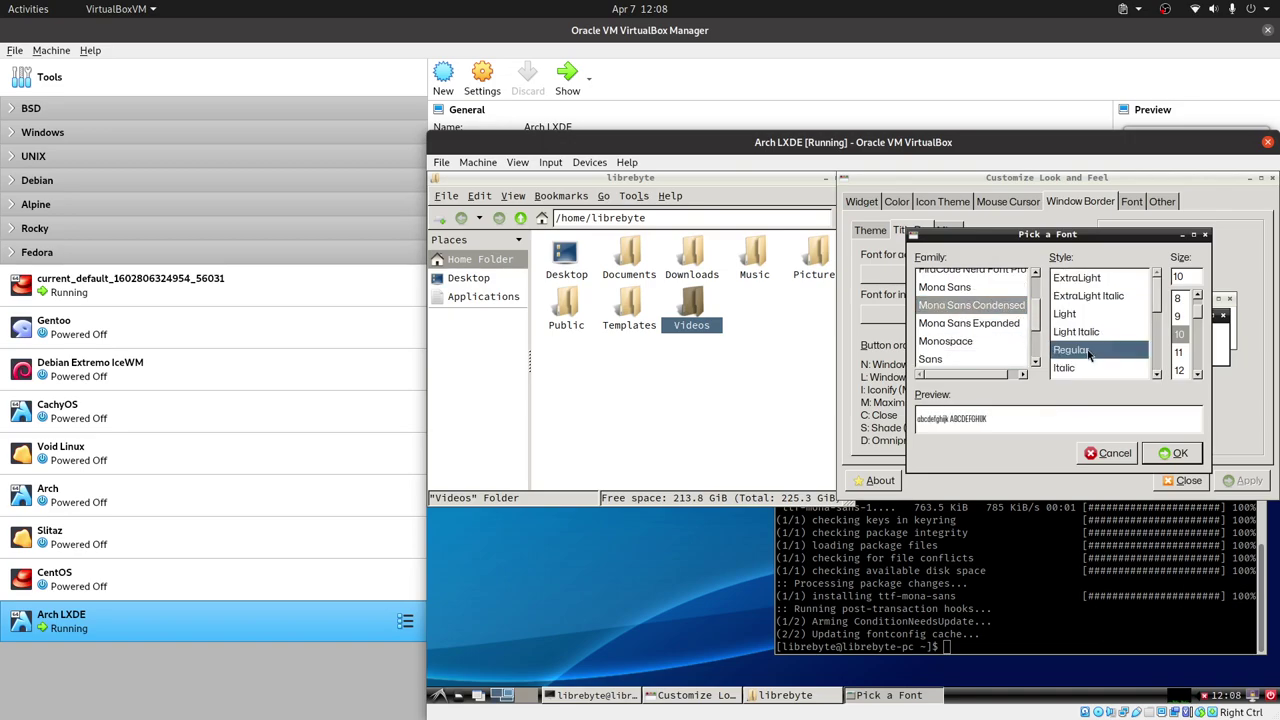
Set the active window title font size to 14 and apply the change.
{"action": "left_click", "coordinate": [1189, 358]}
{"action": "left_click", "coordinate": [1183, 371]}
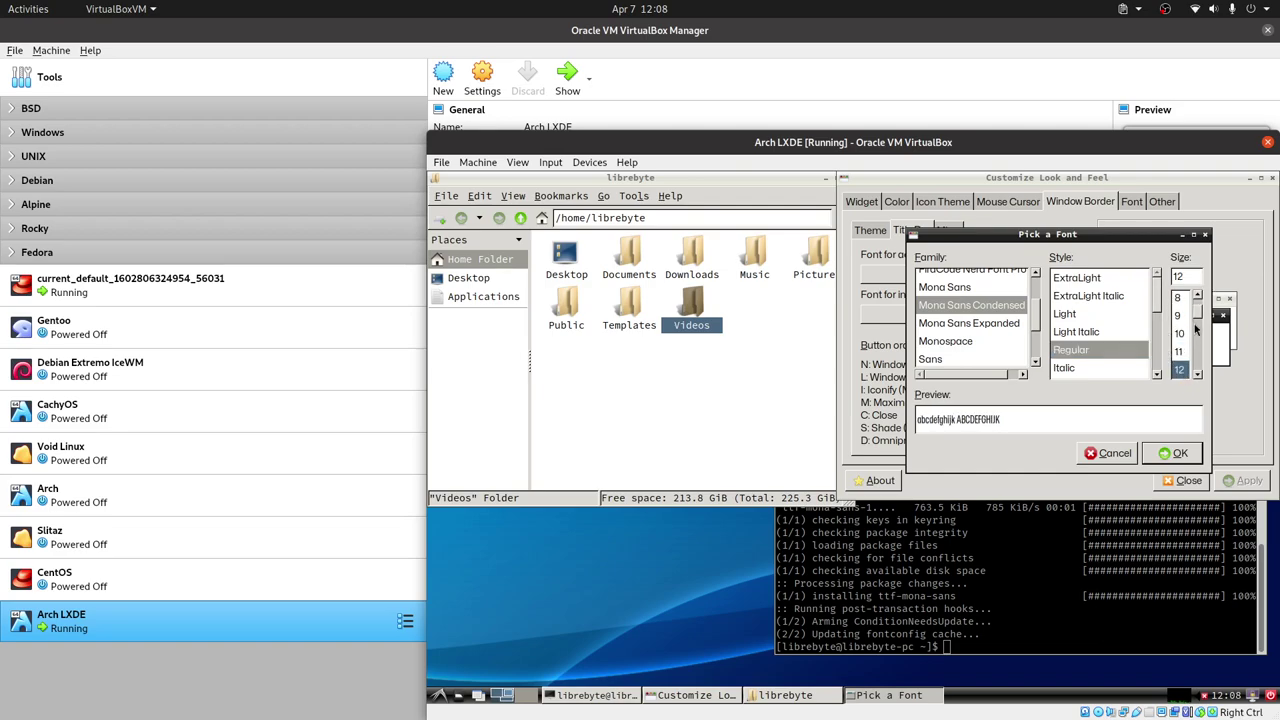
{"action": "left_click", "coordinate": [1198, 375]}
{"action": "left_click", "coordinate": [1198, 375]}
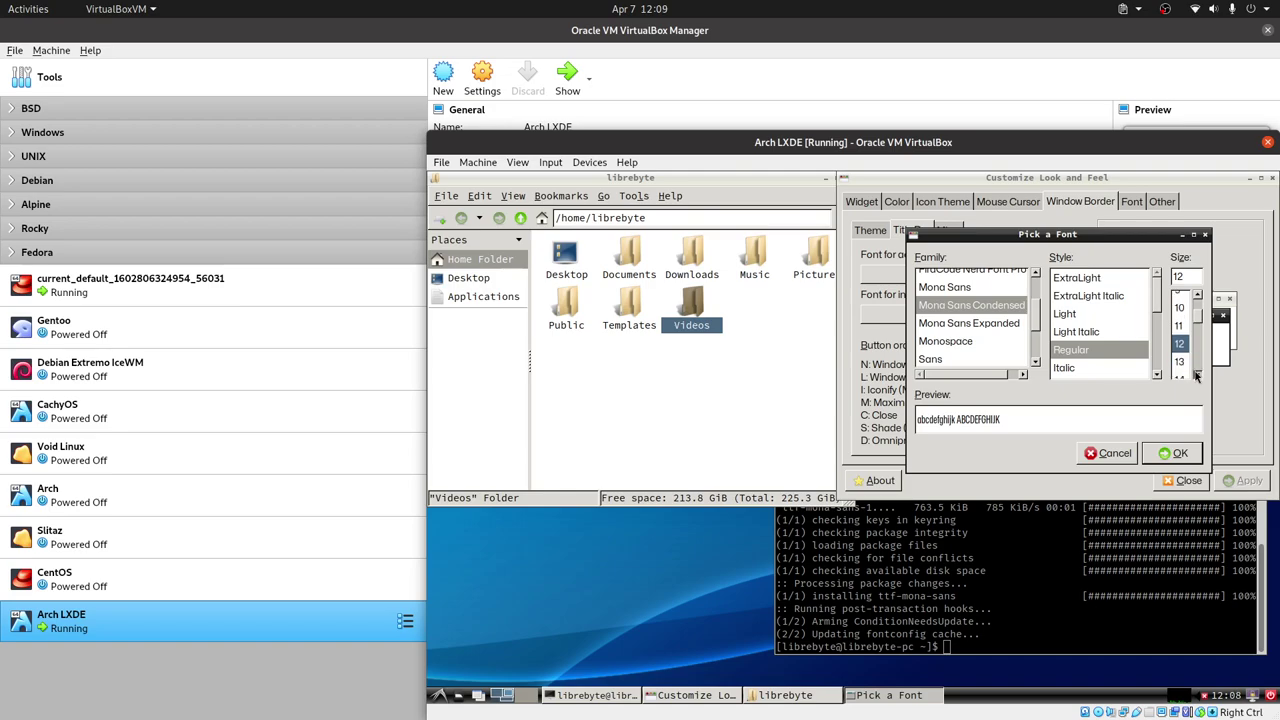
{"action": "left_click", "coordinate": [1182, 368]}
{"action": "left_click", "coordinate": [1198, 375]}
{"action": "left_click", "coordinate": [1181, 370]}
{"action": "left_click", "coordinate": [1179, 453]}
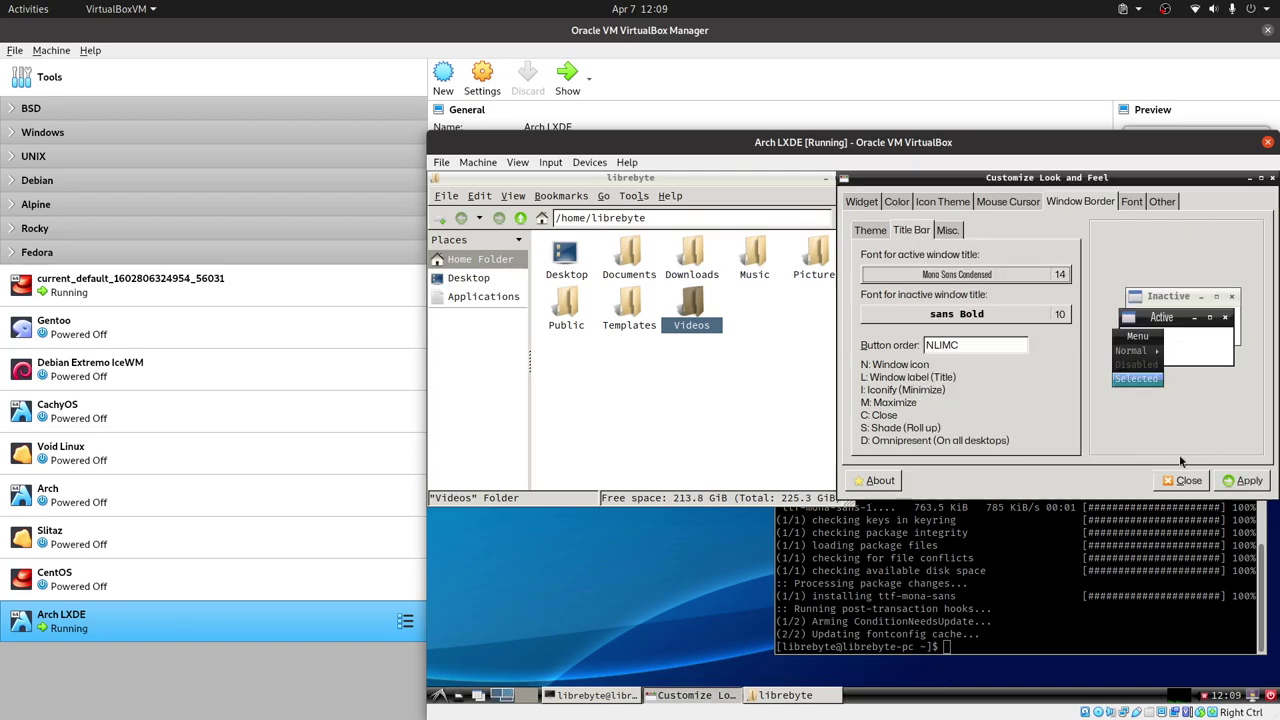
{"action": "left_click", "coordinate": [1242, 481]}
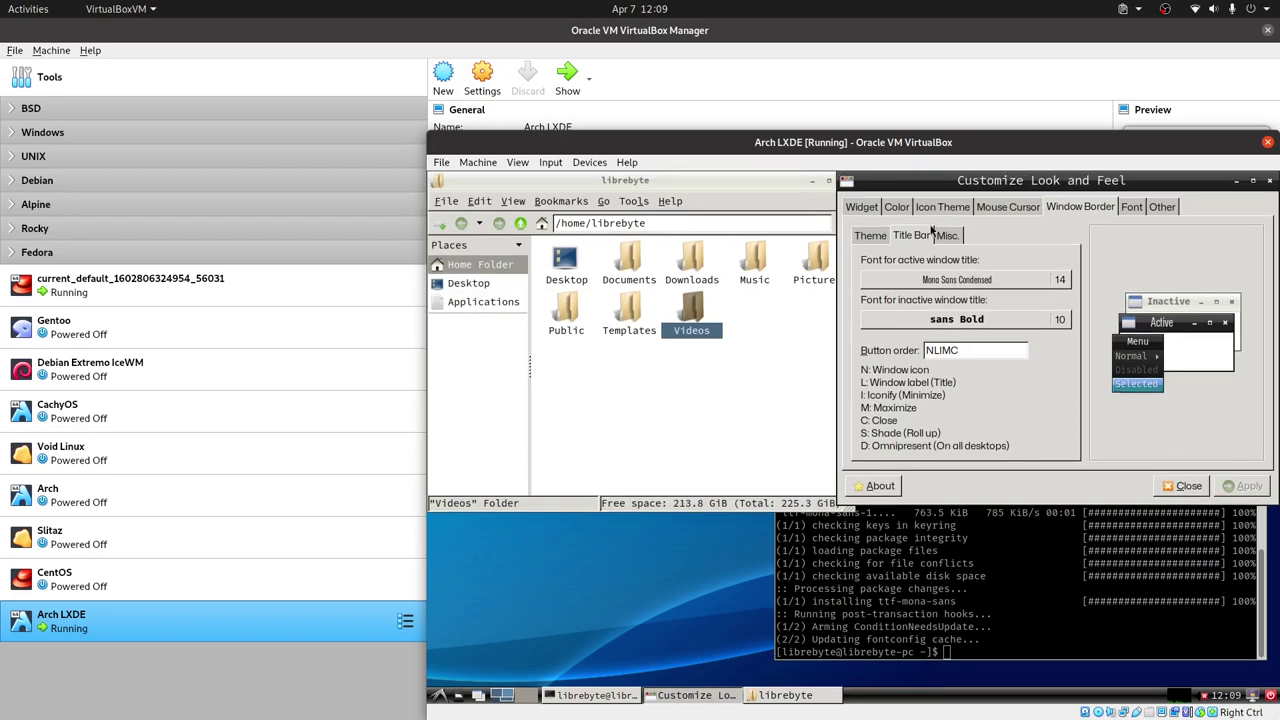
Close and reopen the home folder window to check its title bar font, and look at the Videos folder's context menu.
{"action": "left_click", "coordinate": [672, 193]}
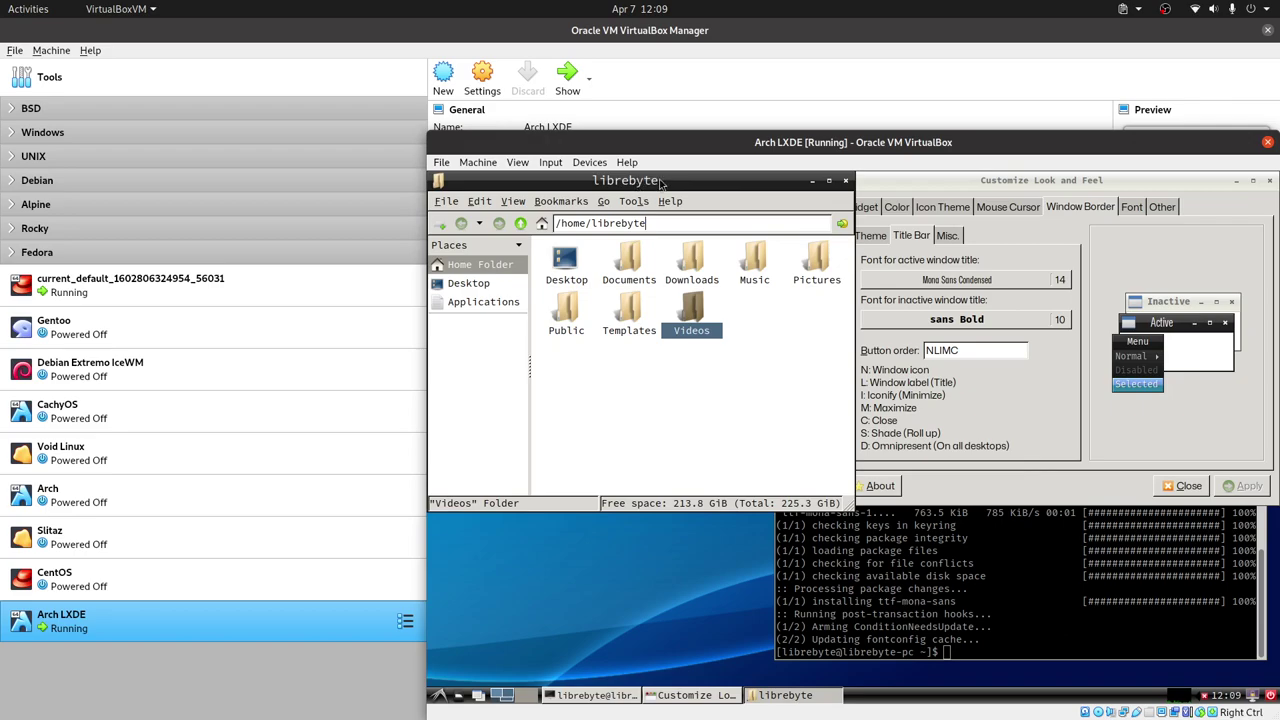
{"action": "left_click", "coordinate": [845, 180]}
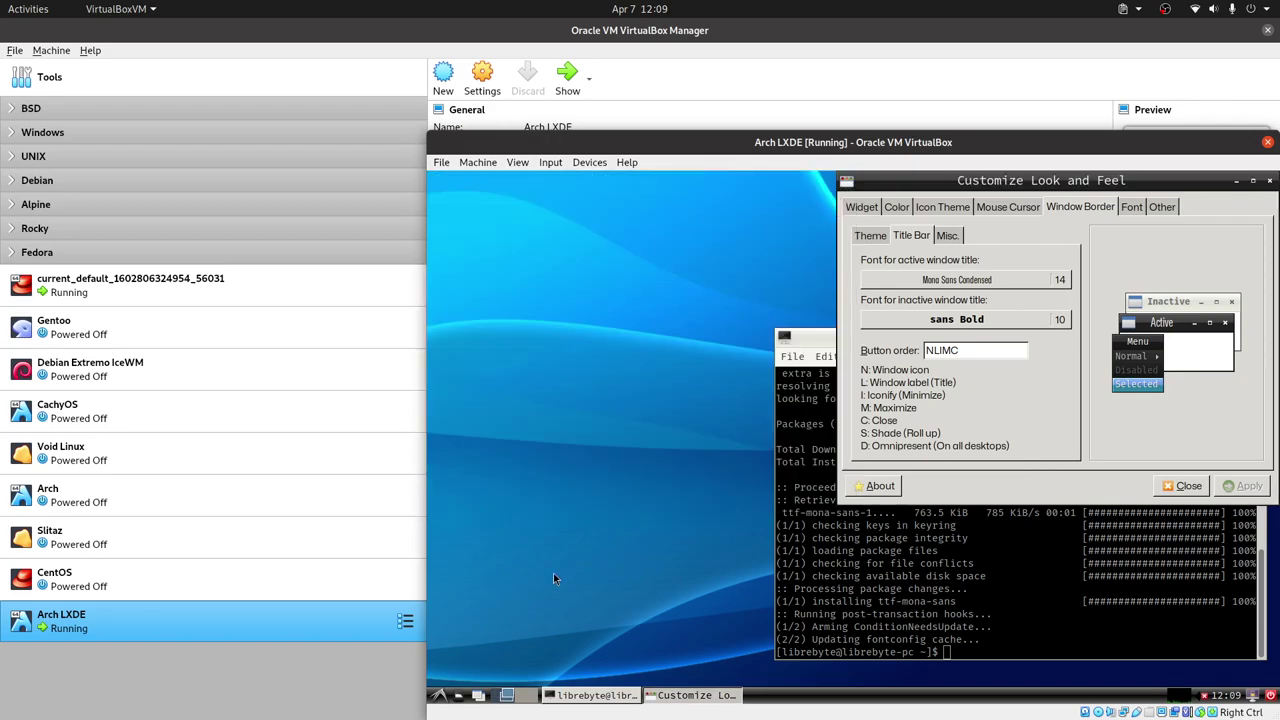
{"action": "left_click", "coordinate": [459, 695]}
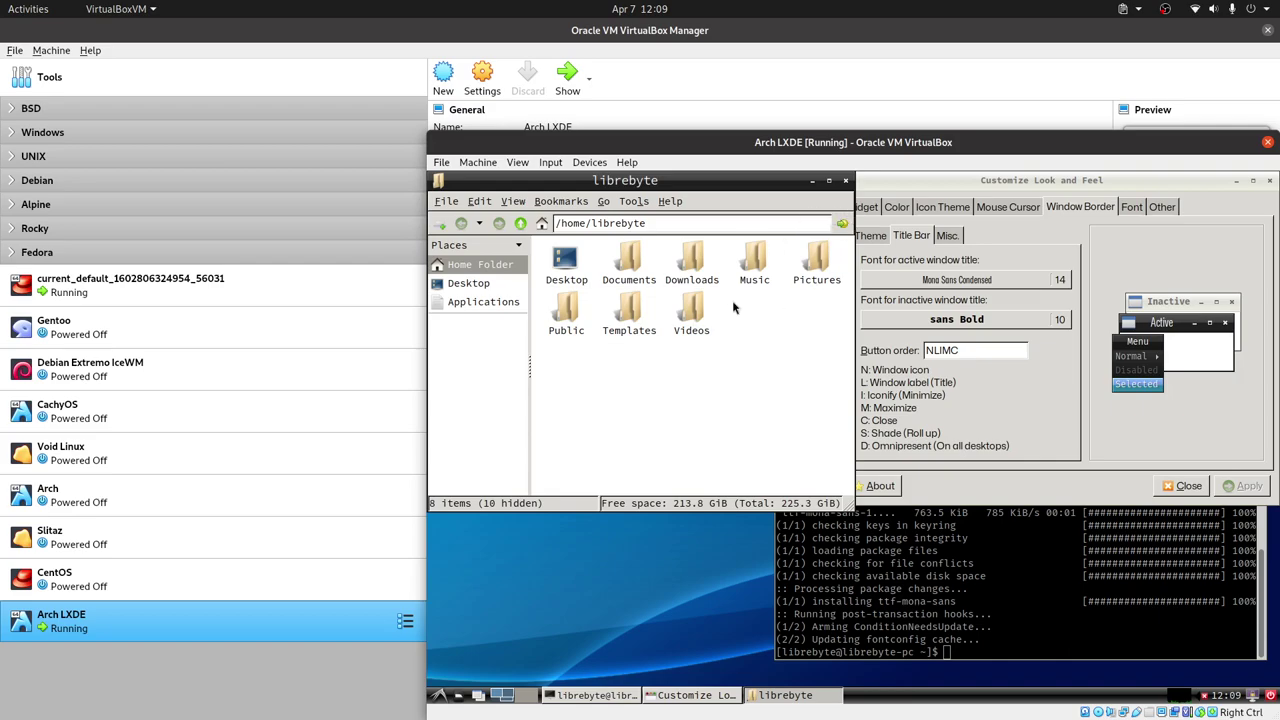
{"action": "left_click", "coordinate": [700, 316]}
{"action": "right_click", "coordinate": [698, 317]}
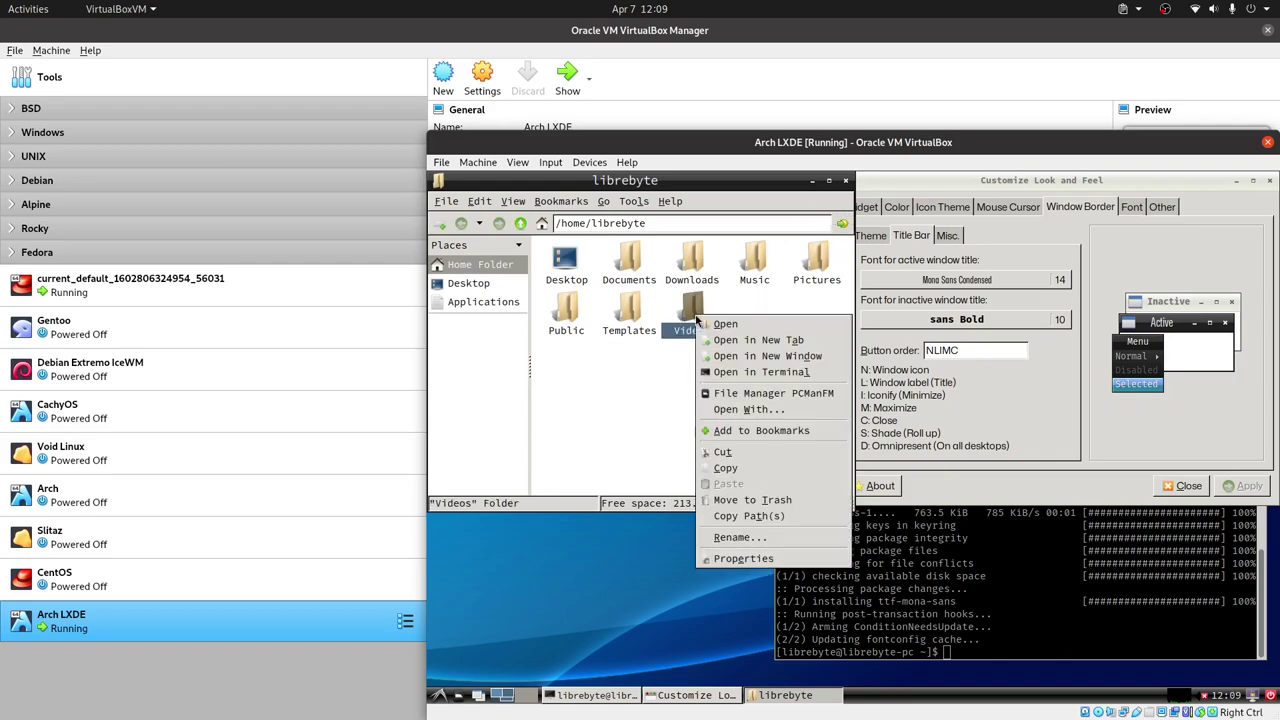
{"action": "left_click", "coordinate": [745, 558]}
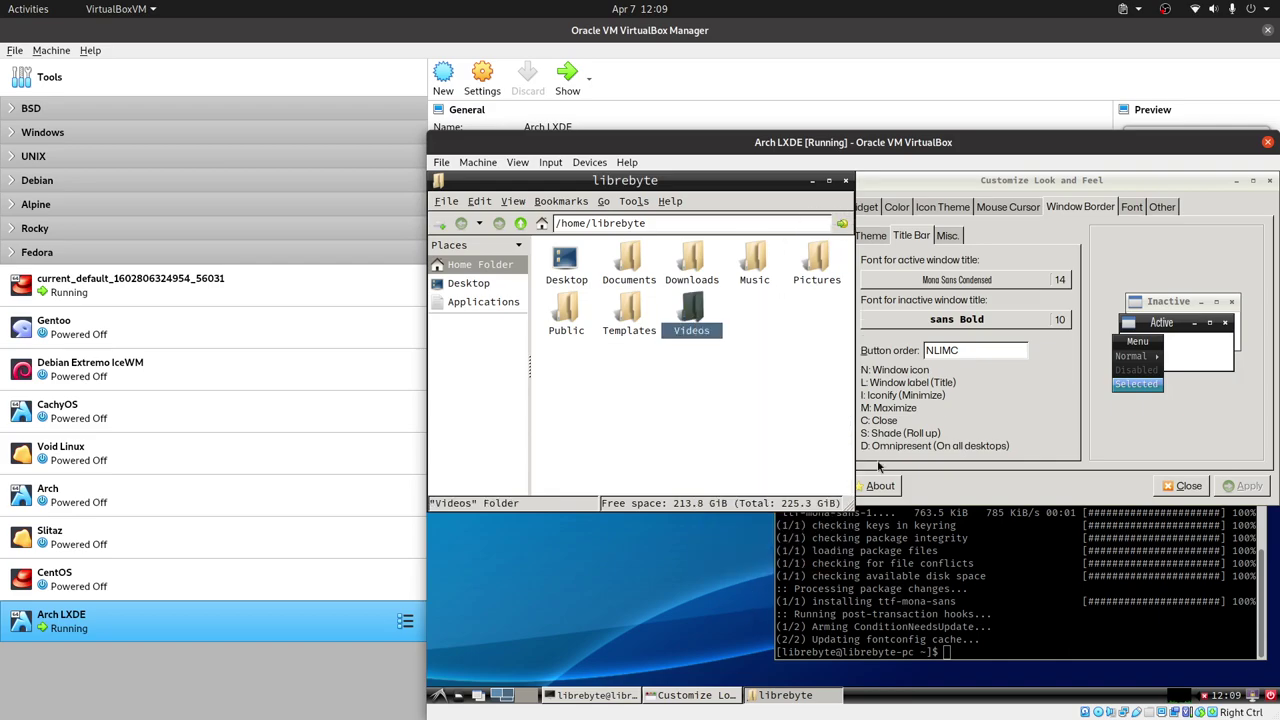
Reopen the font selection for the active window title and set the size to 12.
{"action": "left_click", "coordinate": [1096, 190]}
{"action": "left_click", "coordinate": [998, 286]}
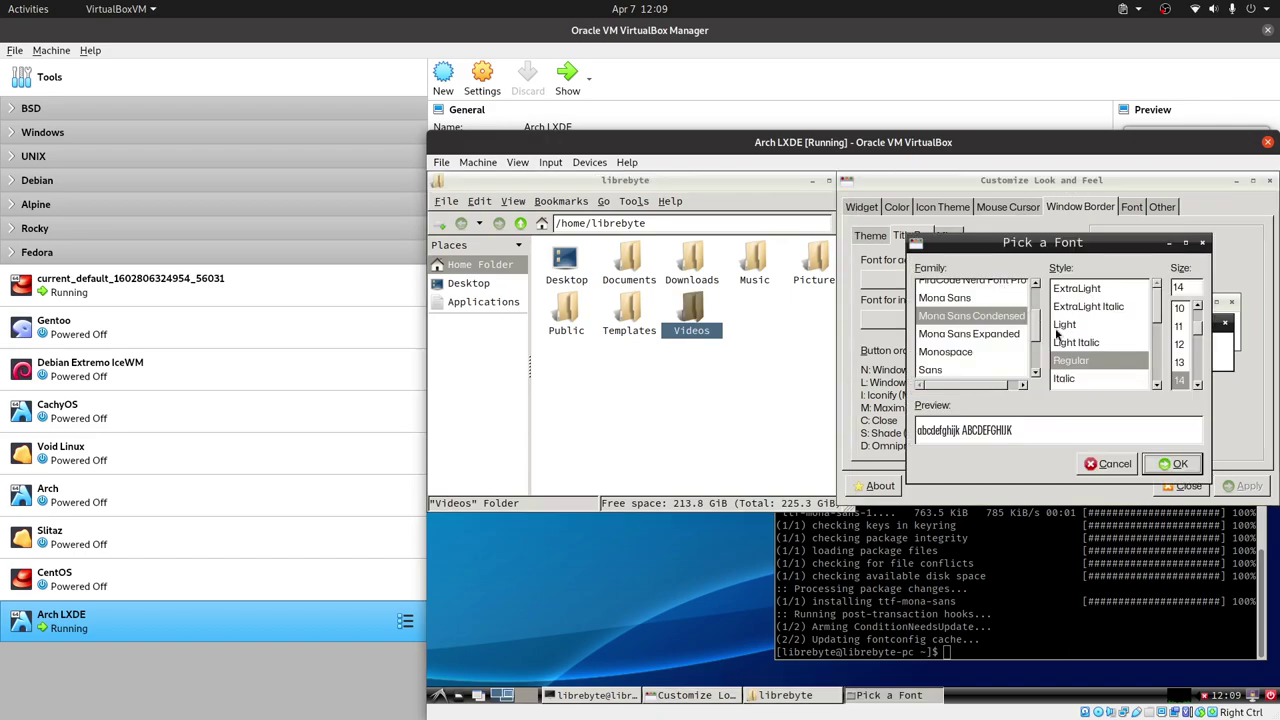
{"action": "left_click", "coordinate": [1179, 311]}
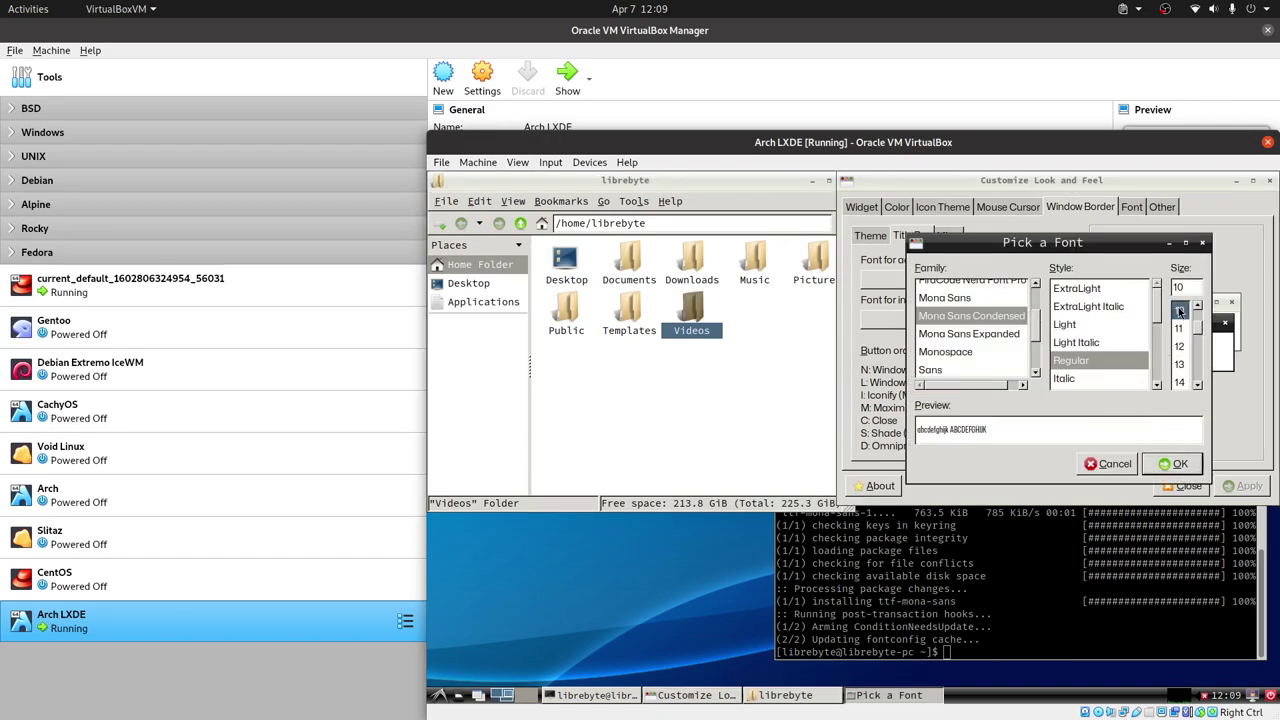
{"action": "left_click", "coordinate": [1180, 328]}
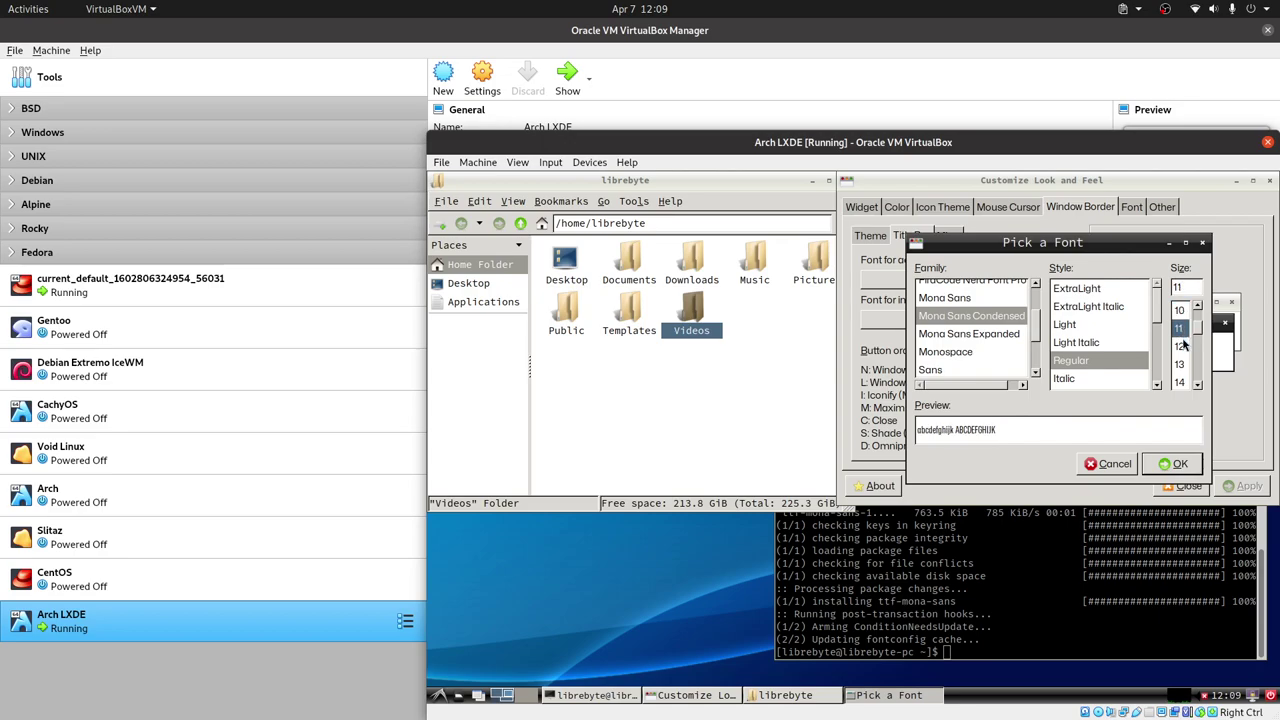
{"action": "left_click", "coordinate": [1180, 346]}
Look through the font families for the active window title and try Sans.
{"action": "scroll", "coordinate": [998, 347], "scroll_direction": "up", "scroll_amount": 3}
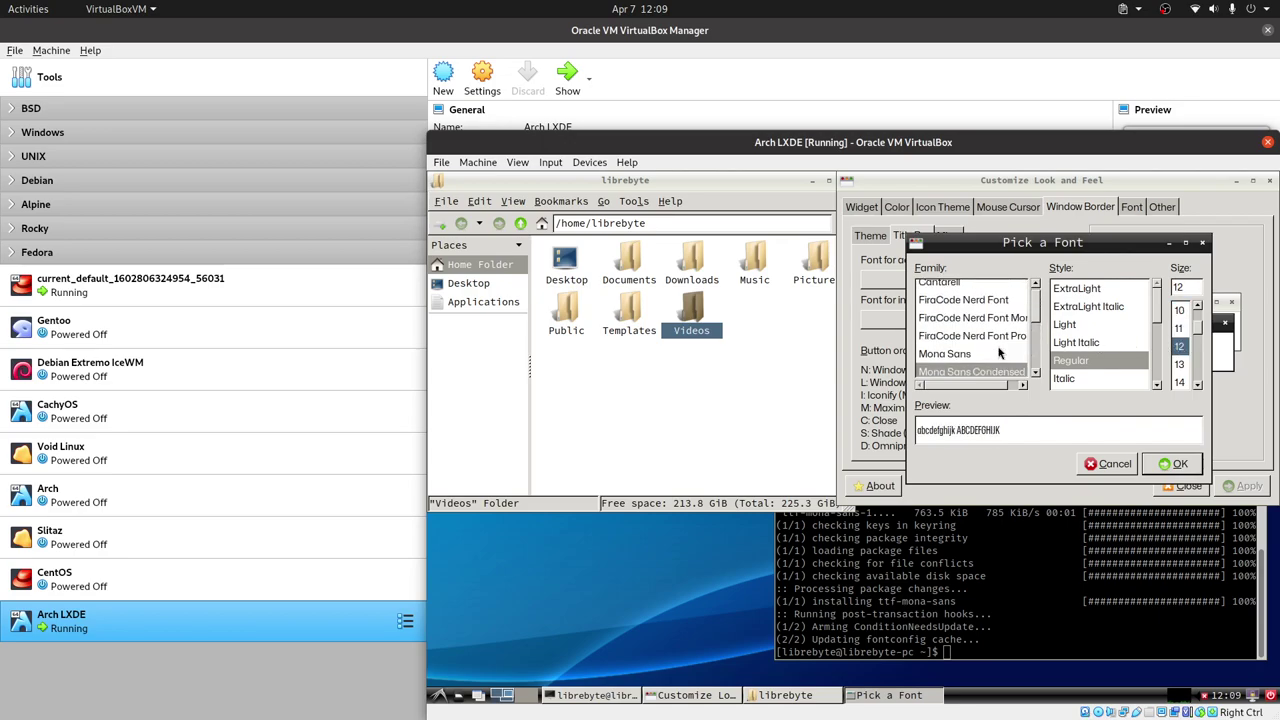
{"action": "scroll", "coordinate": [996, 351], "scroll_direction": "down", "scroll_amount": 2}
{"action": "scroll", "coordinate": [997, 354], "scroll_direction": "down", "scroll_amount": 2}
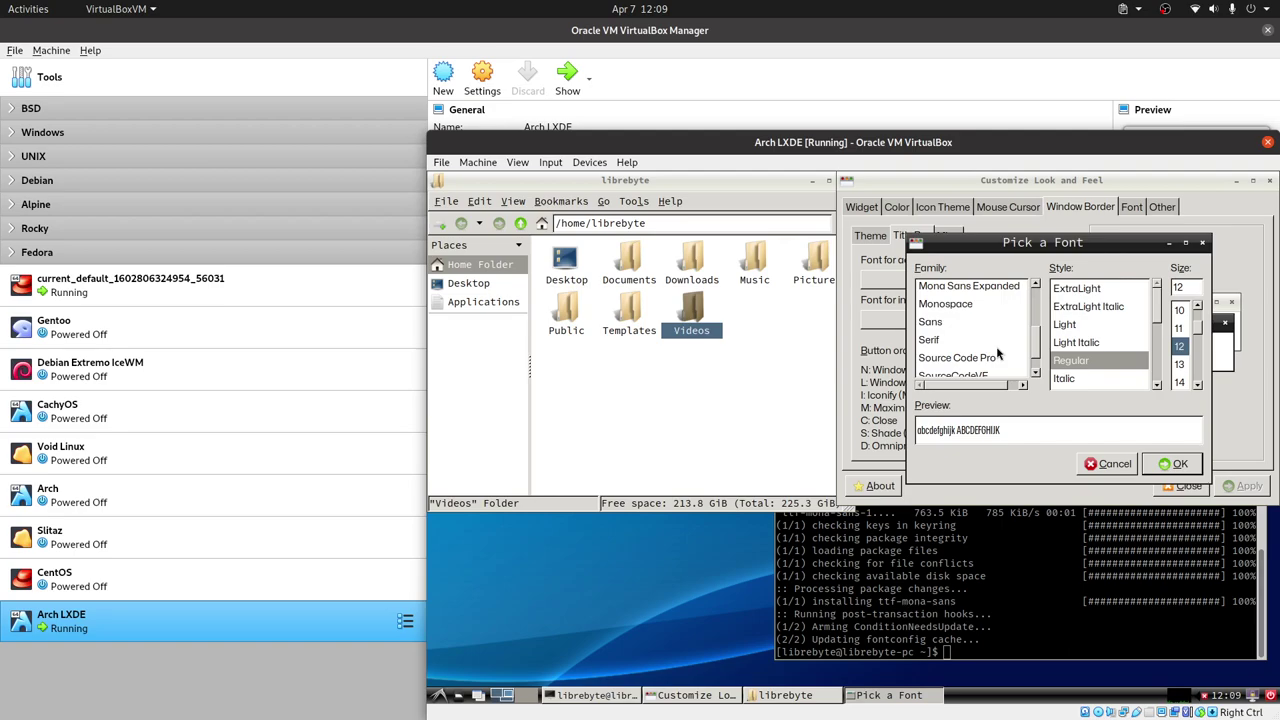
{"action": "left_click", "coordinate": [994, 328]}
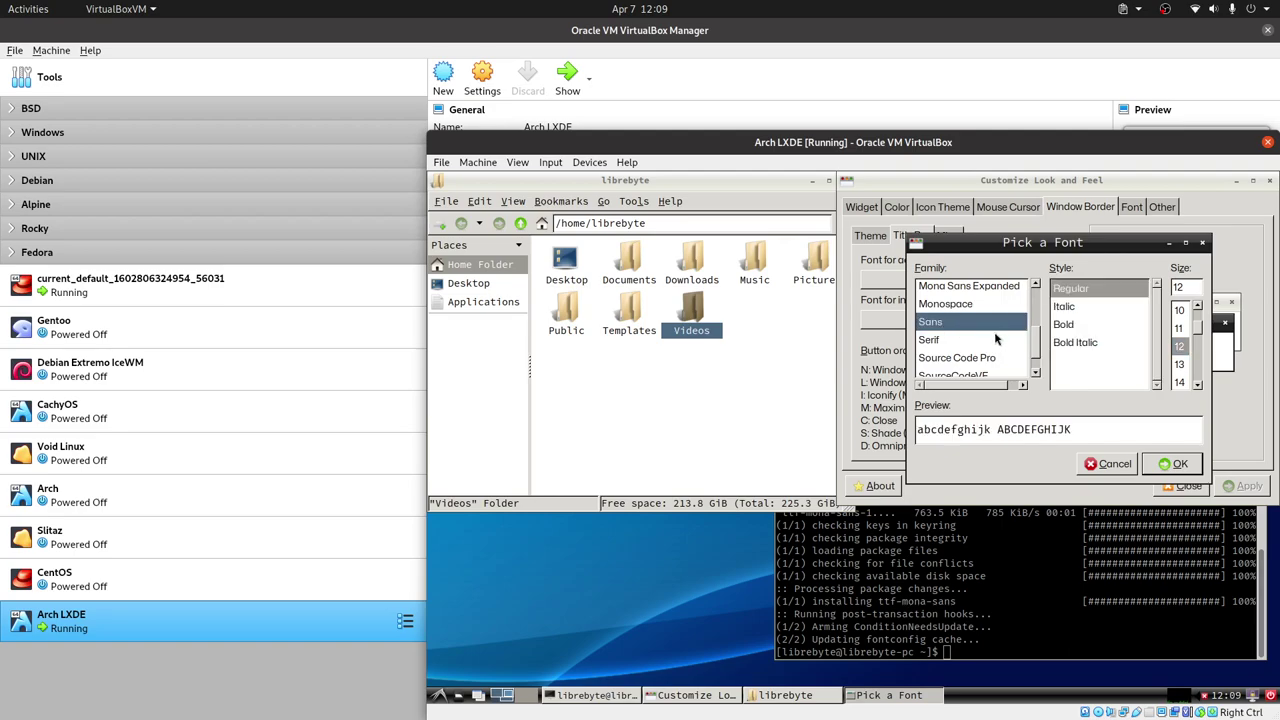
{"action": "scroll", "coordinate": [995, 340], "scroll_direction": "up", "scroll_amount": 1}
{"action": "scroll", "coordinate": [995, 340], "scroll_direction": "down", "scroll_amount": 2}
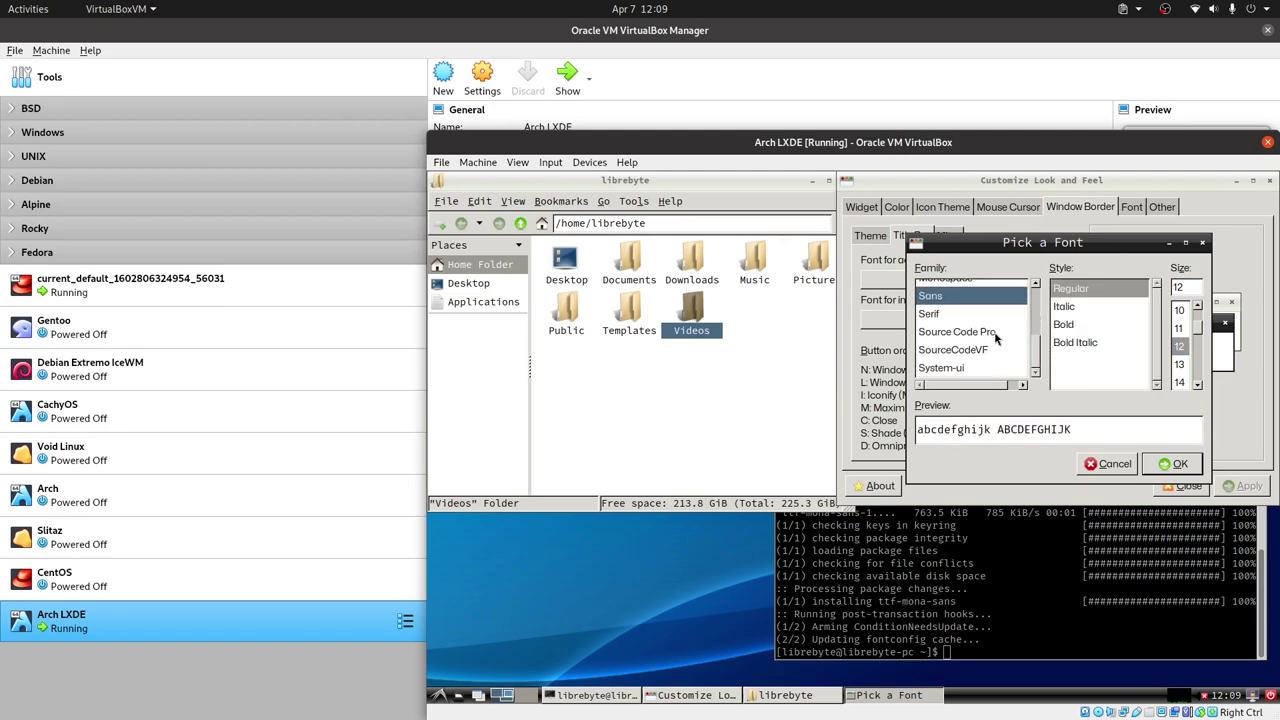
Set the active window title font to Mona Sans Regular, size 11, and apply the change.
{"action": "scroll", "coordinate": [995, 340], "scroll_direction": "up", "scroll_amount": 5}
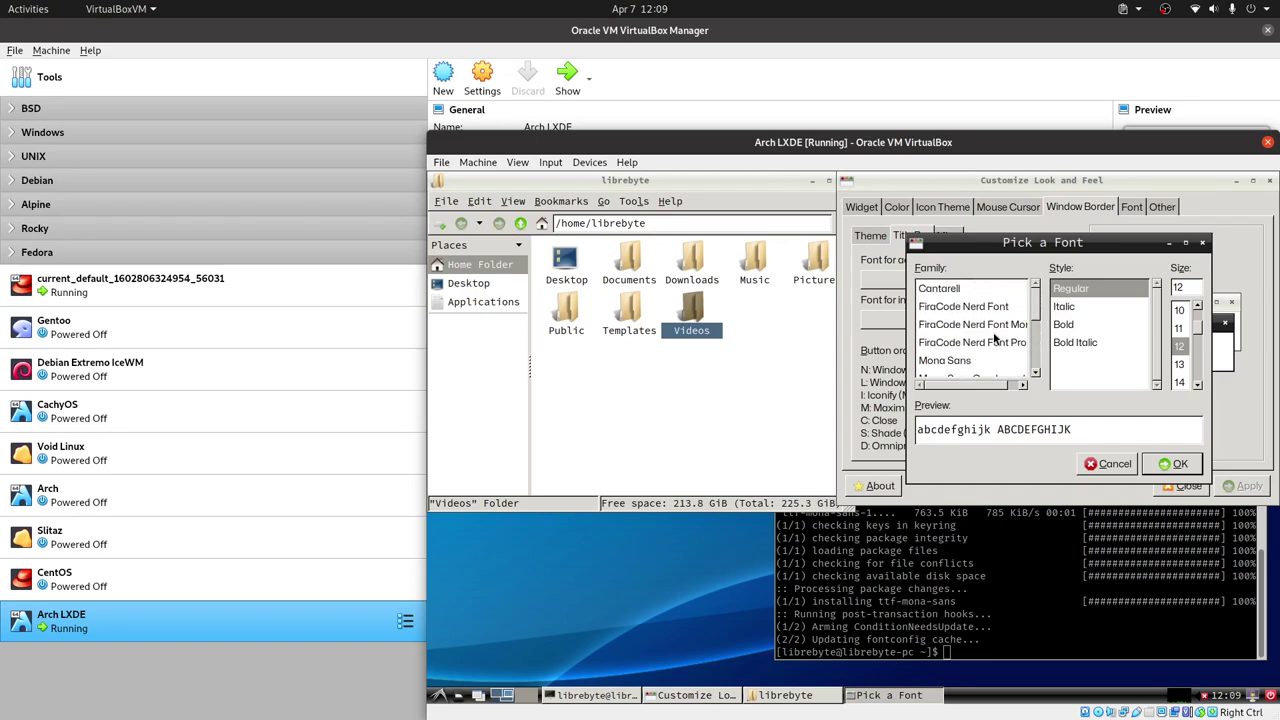
{"action": "scroll", "coordinate": [994, 340], "scroll_direction": "down", "scroll_amount": 1}
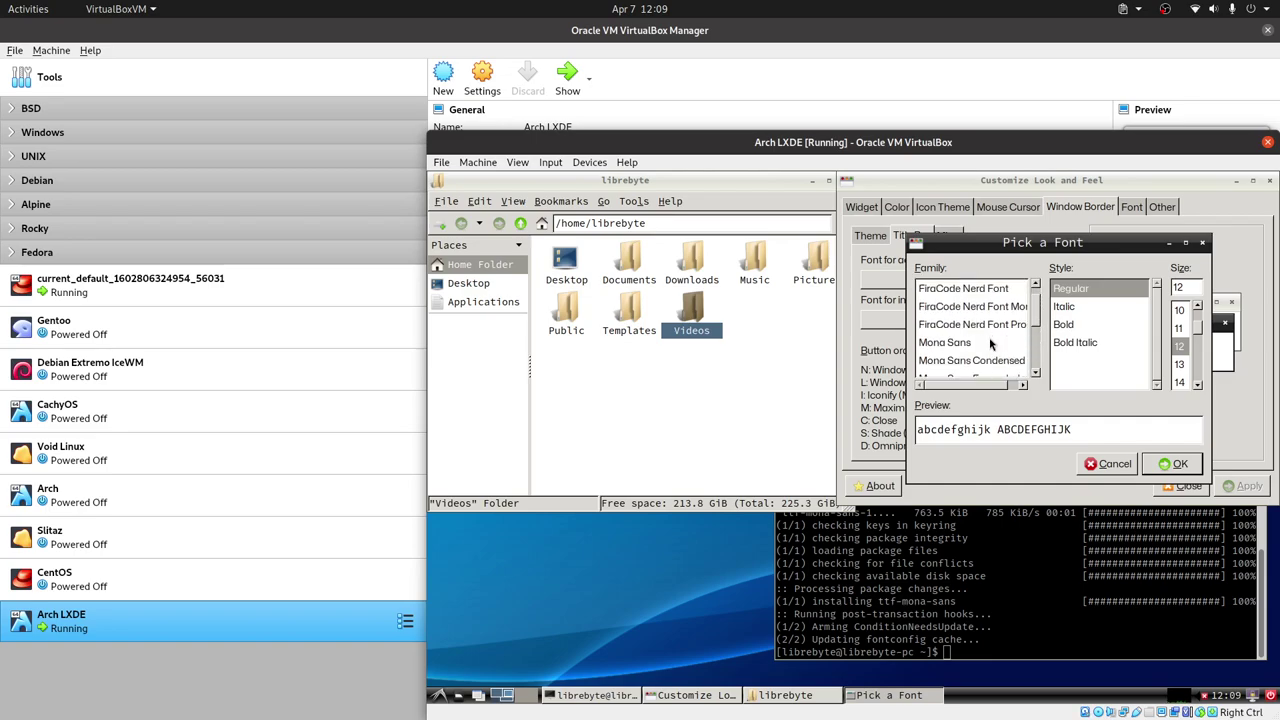
{"action": "left_click", "coordinate": [988, 344]}
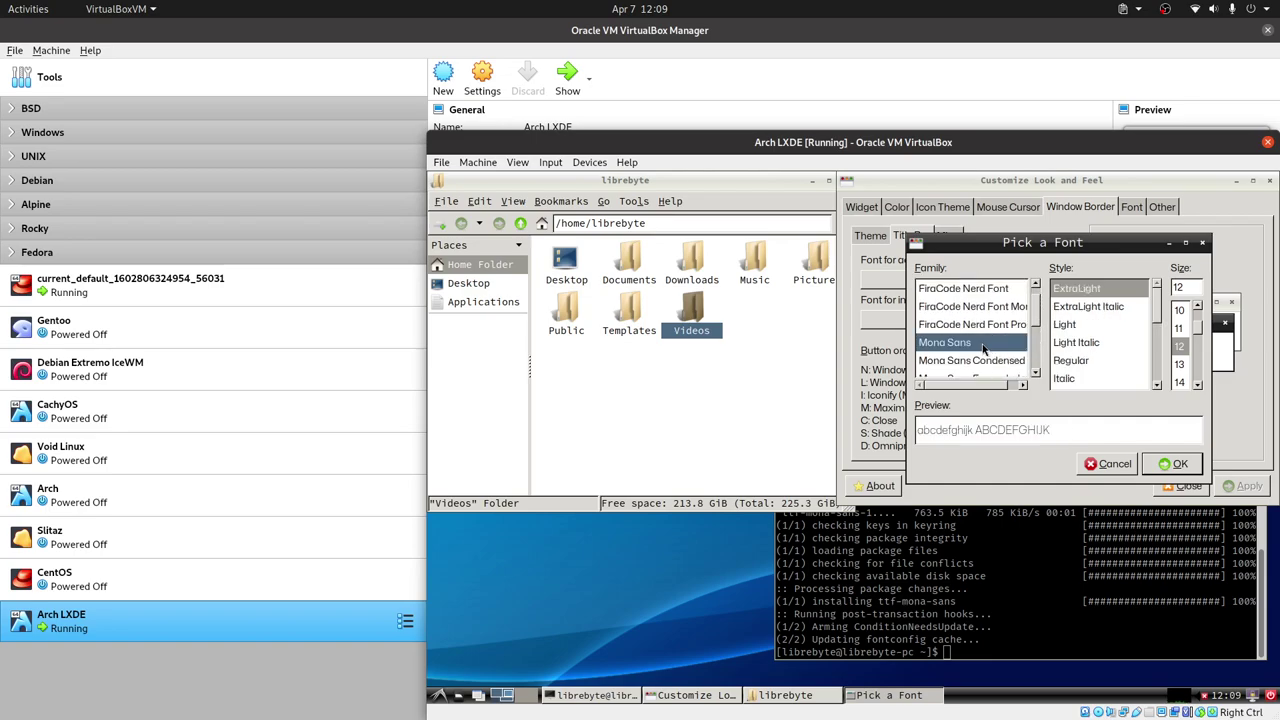
{"action": "scroll", "coordinate": [1038, 349], "scroll_direction": "down", "scroll_amount": 1}
{"action": "left_click", "coordinate": [1098, 364]}
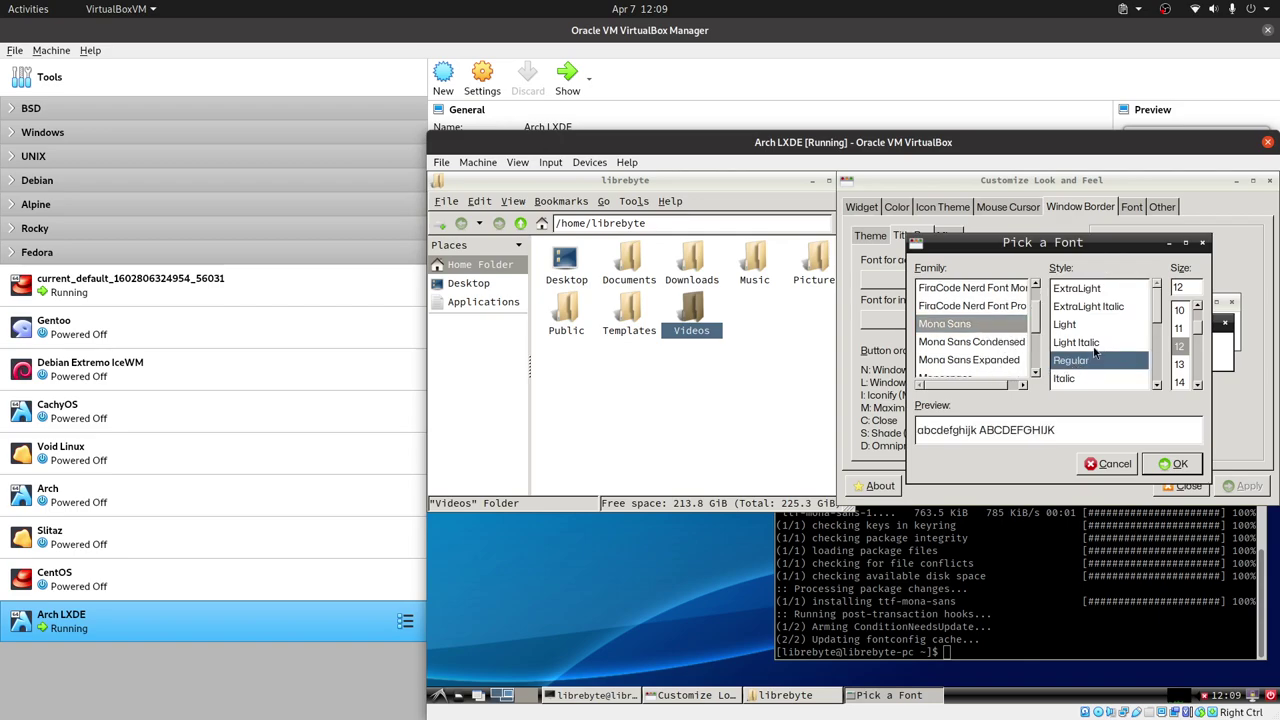
{"action": "left_click", "coordinate": [1181, 312]}
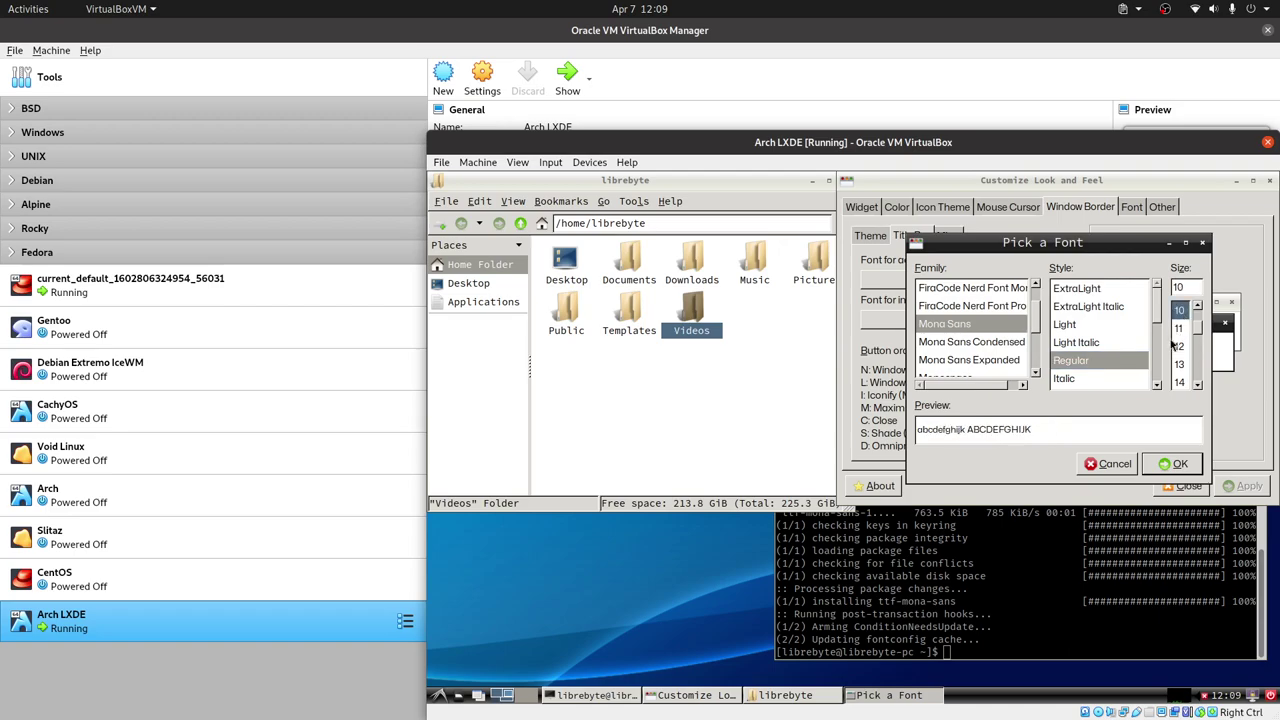
{"action": "left_click", "coordinate": [1180, 330]}
{"action": "left_click", "coordinate": [1172, 464]}
{"action": "left_click", "coordinate": [1243, 487]}
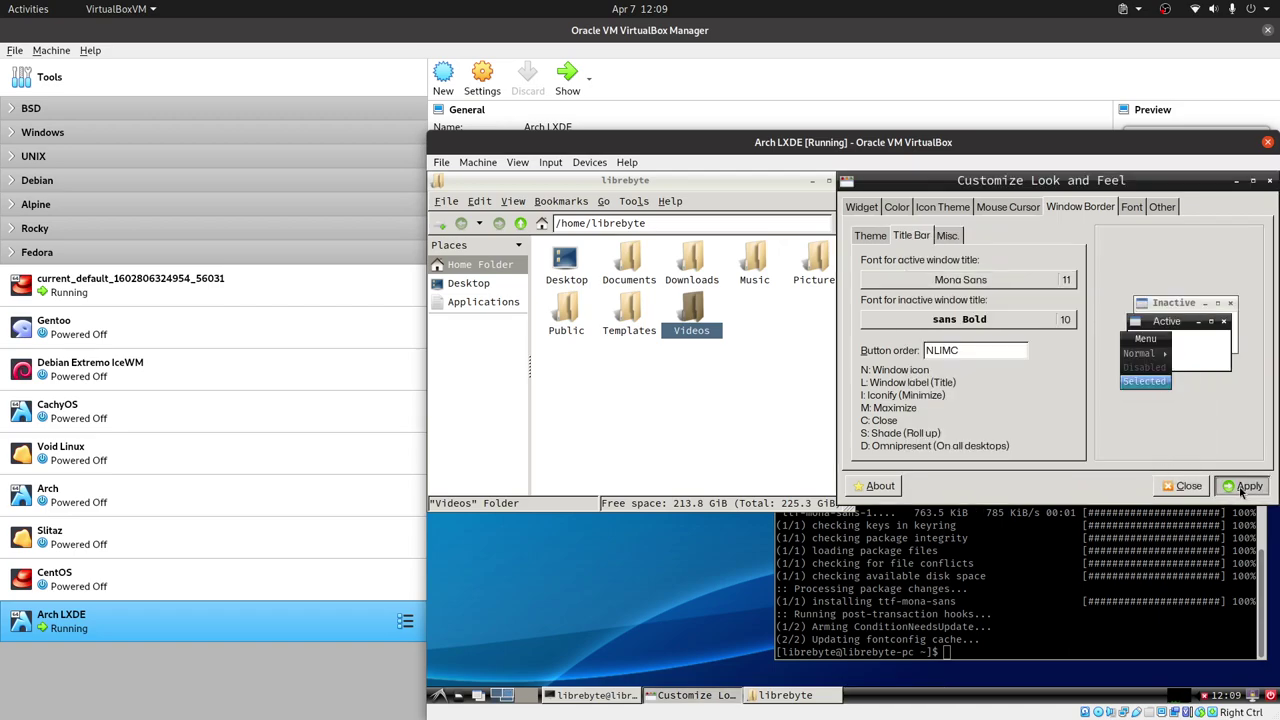
Set the inactive window title font to Mona Sans Regular, size 11, and apply the change.
{"action": "left_click", "coordinate": [1018, 313]}
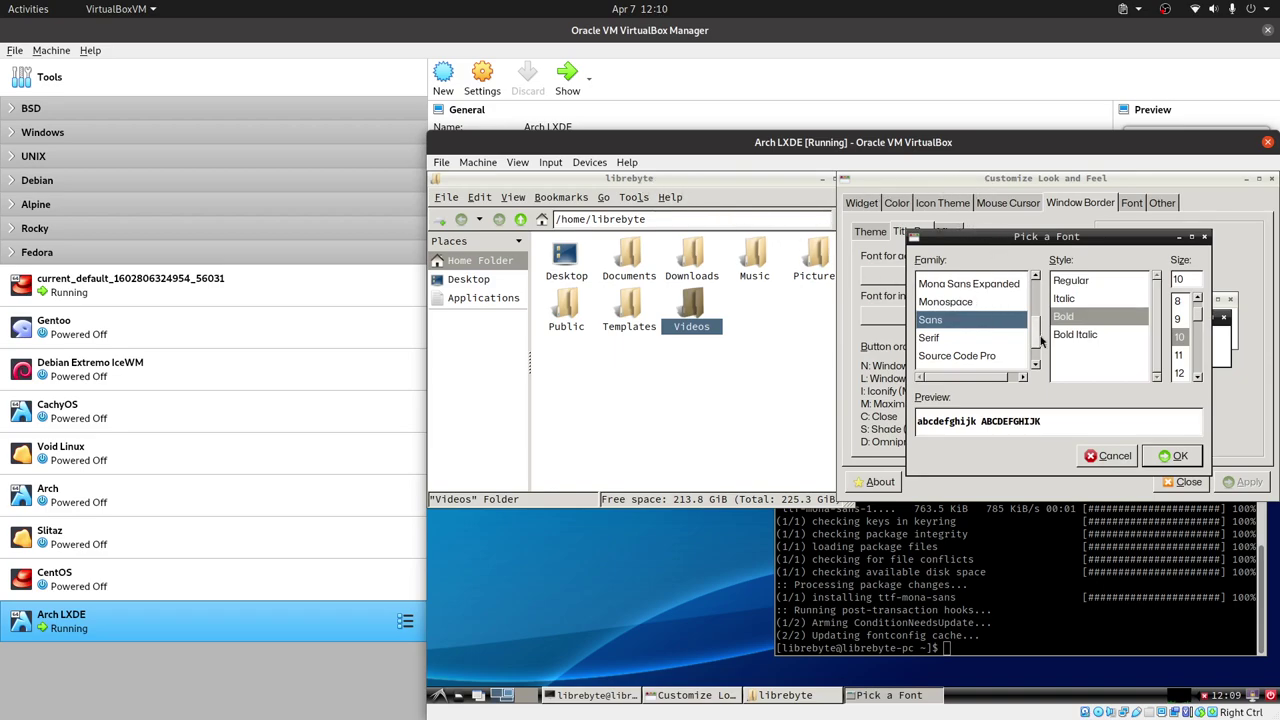
{"action": "scroll", "coordinate": [1002, 330], "scroll_direction": "down", "scroll_amount": 2}
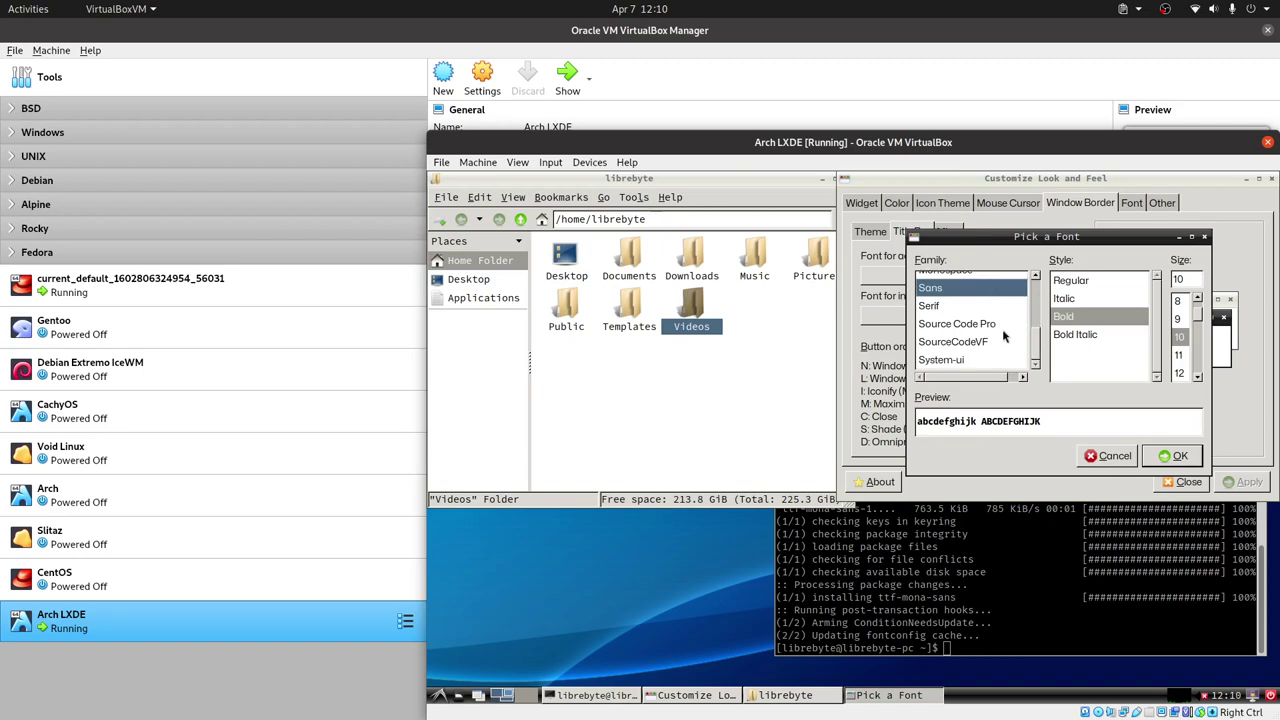
{"action": "scroll", "coordinate": [1002, 330], "scroll_direction": "up", "scroll_amount": 2}
{"action": "scroll", "coordinate": [1002, 330], "scroll_direction": "up", "scroll_amount": 2}
{"action": "left_click", "coordinate": [963, 294]}
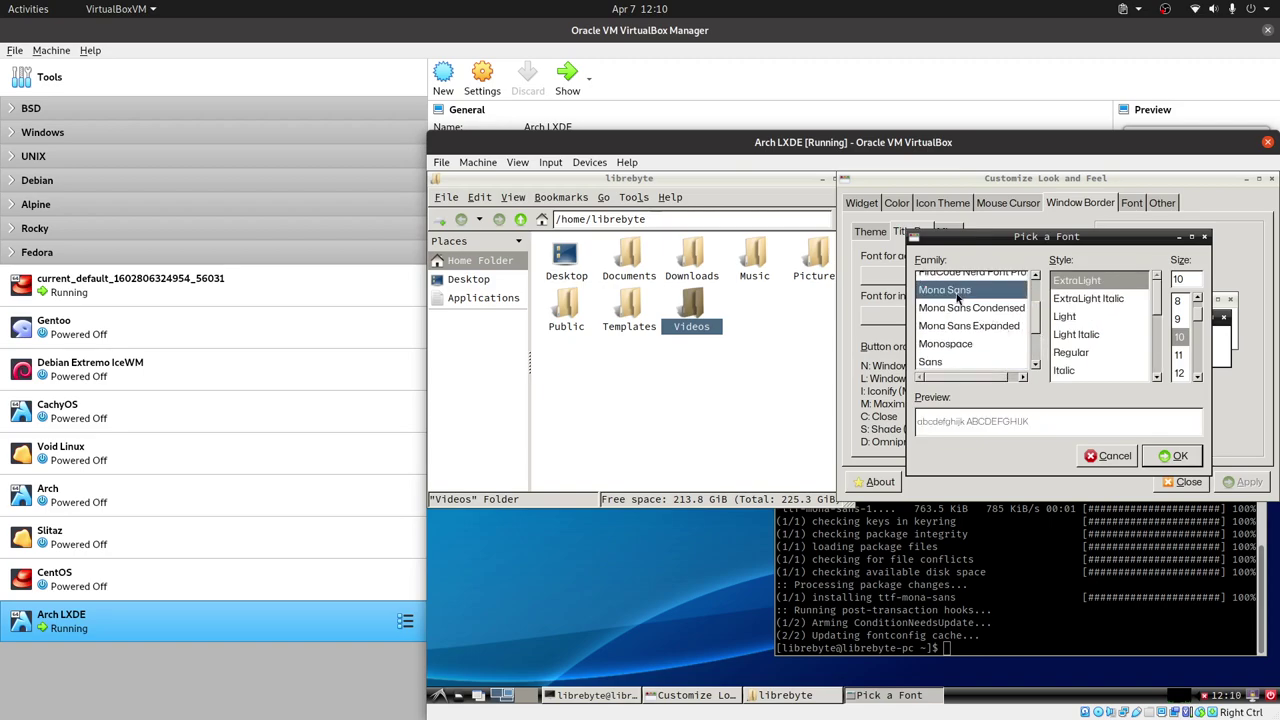
{"action": "left_click", "coordinate": [1088, 353]}
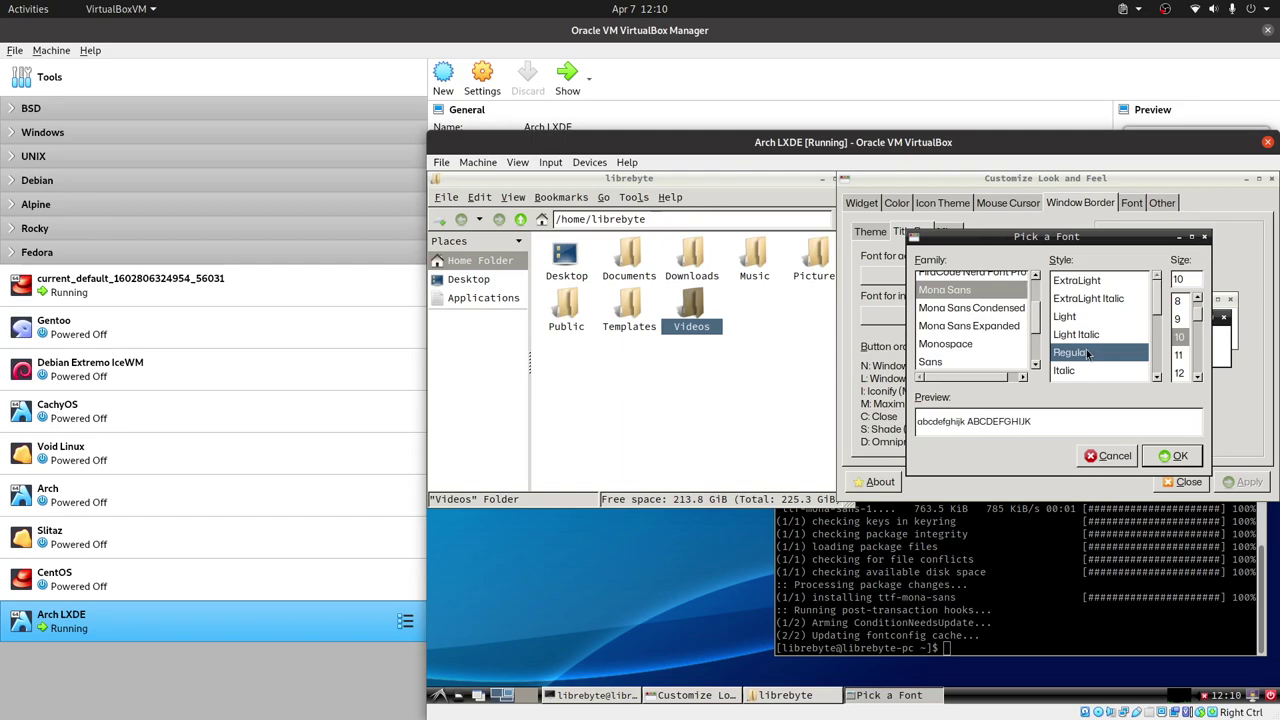
{"action": "left_click", "coordinate": [1178, 355]}
{"action": "left_click", "coordinate": [1174, 458]}
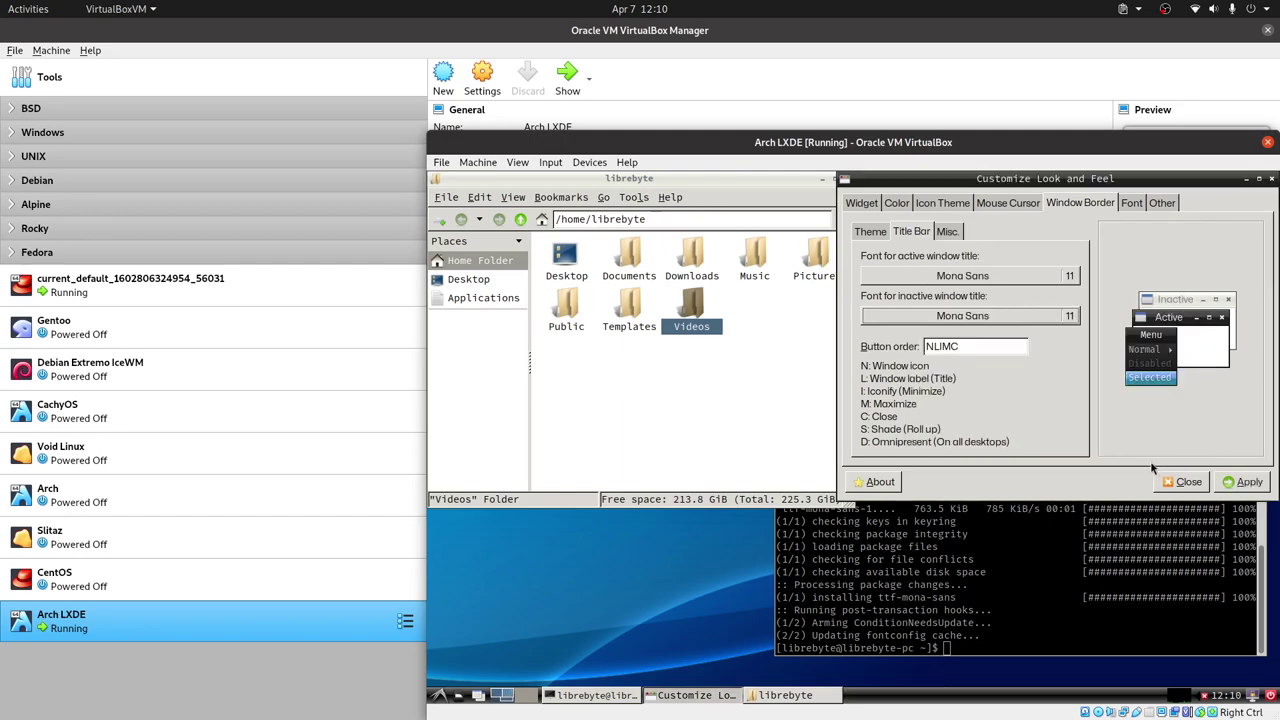
{"action": "left_click", "coordinate": [1238, 483]}
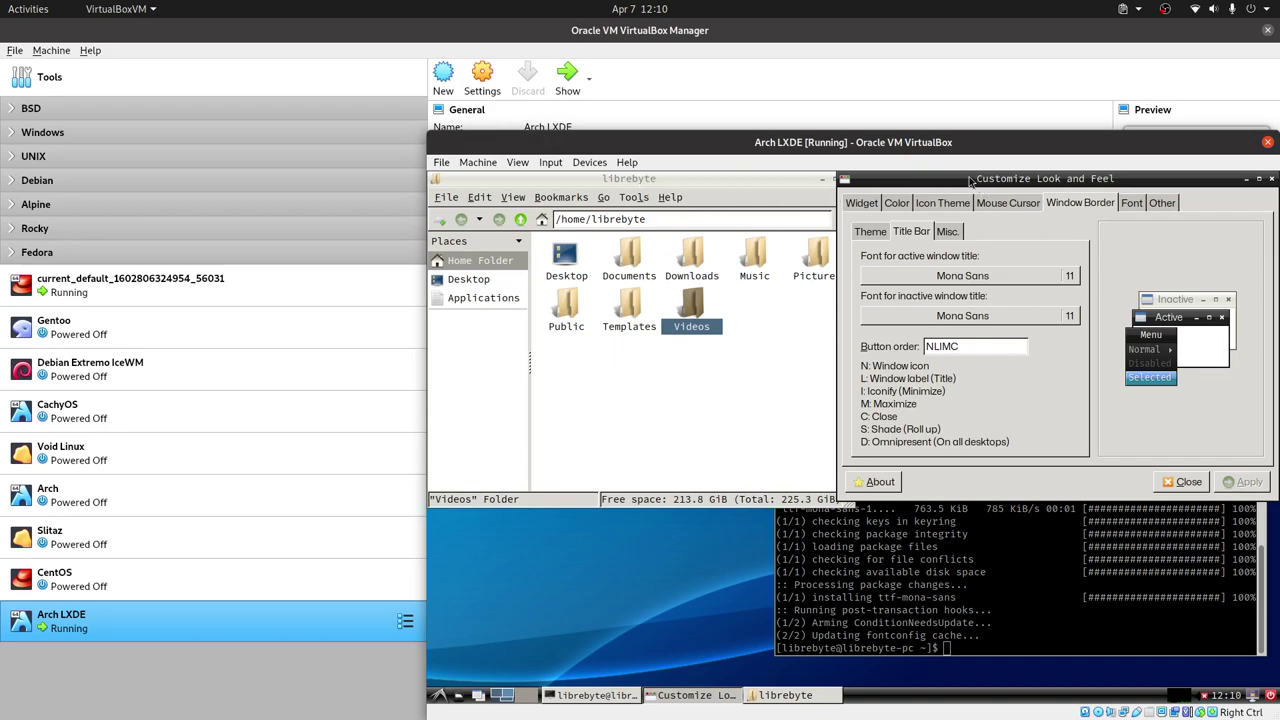
Set the font hinting style to Medium and apply it.
{"action": "left_click", "coordinate": [1131, 205]}
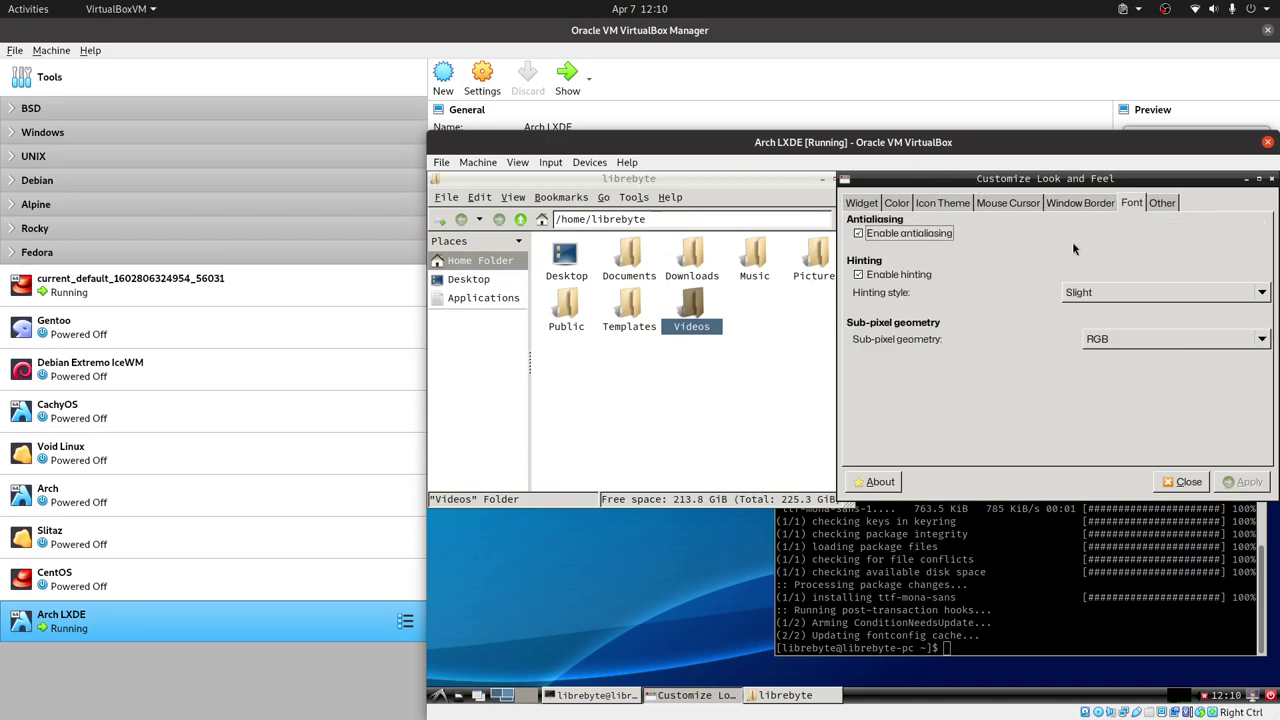
{"action": "left_click", "coordinate": [1114, 292]}
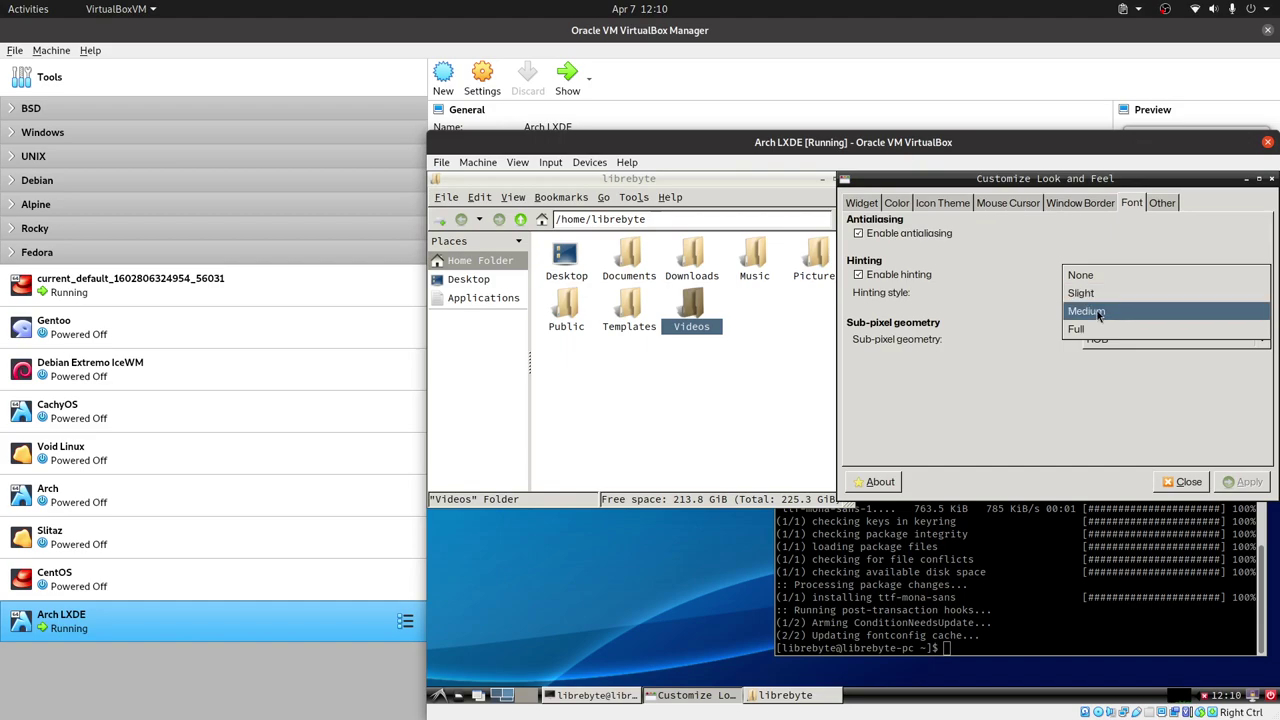
{"action": "left_click", "coordinate": [1082, 312]}
{"action": "left_click", "coordinate": [1222, 484]}
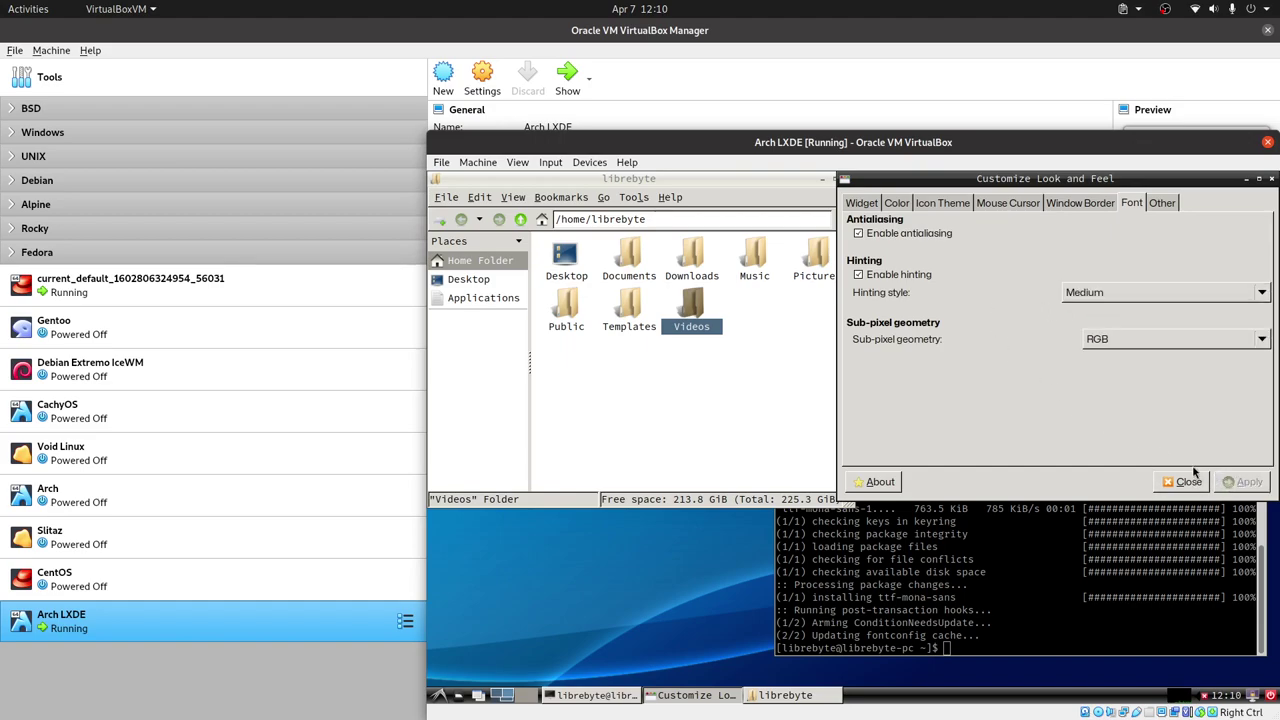
Review the miscellaneous, mouse cursor, icon theme, color and widget settings of the desktop's look and feel.
{"action": "left_click", "coordinate": [1162, 204]}
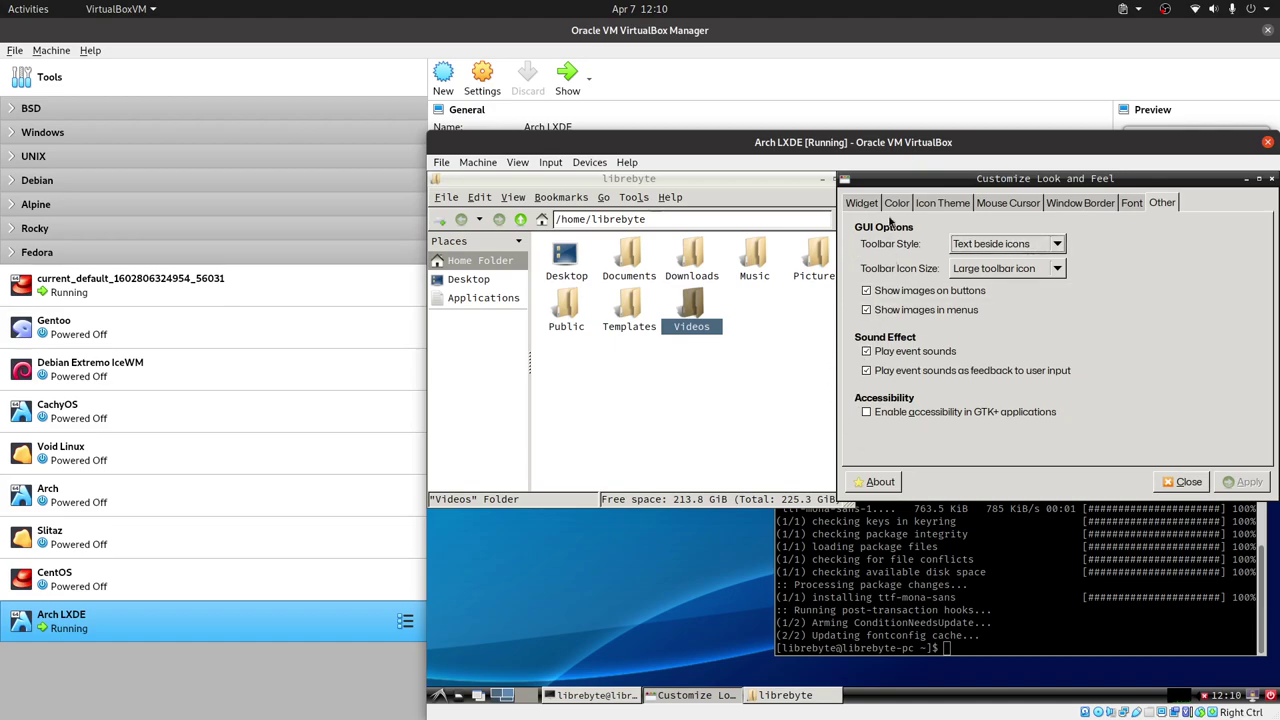
{"action": "left_click", "coordinate": [1008, 204]}
{"action": "left_click", "coordinate": [942, 204]}
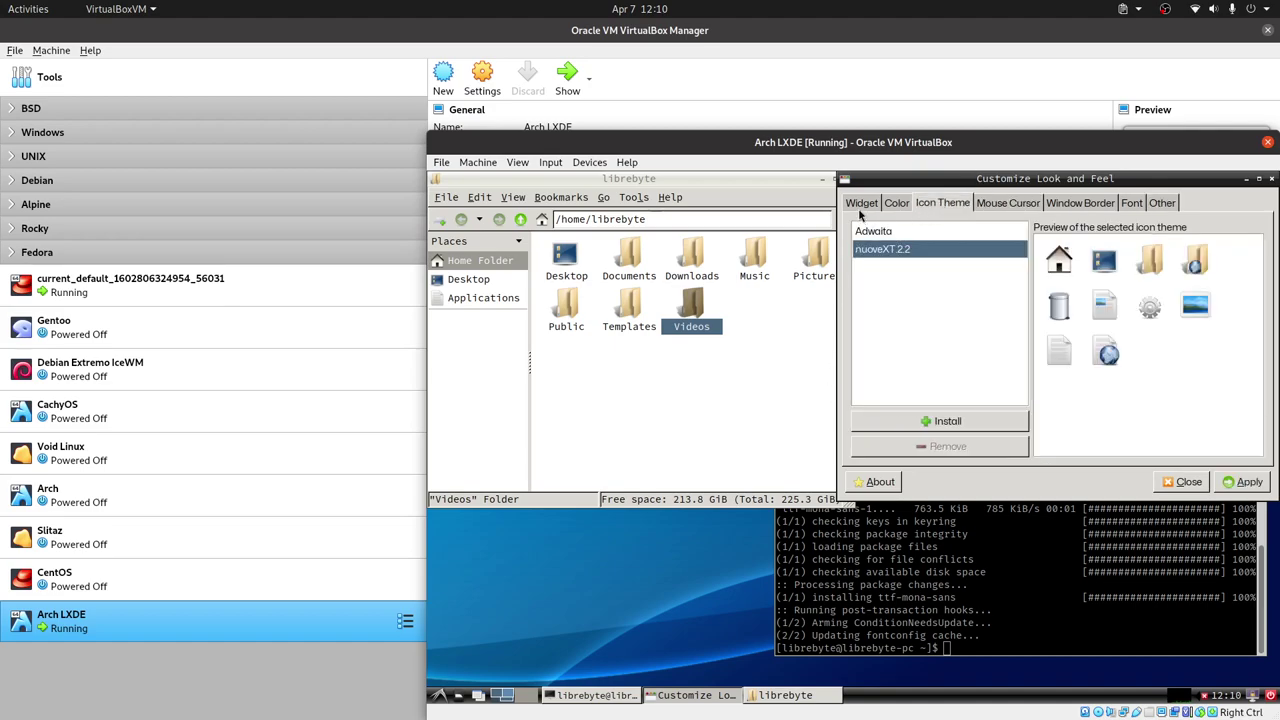
{"action": "left_click", "coordinate": [896, 204]}
{"action": "left_click", "coordinate": [860, 204]}
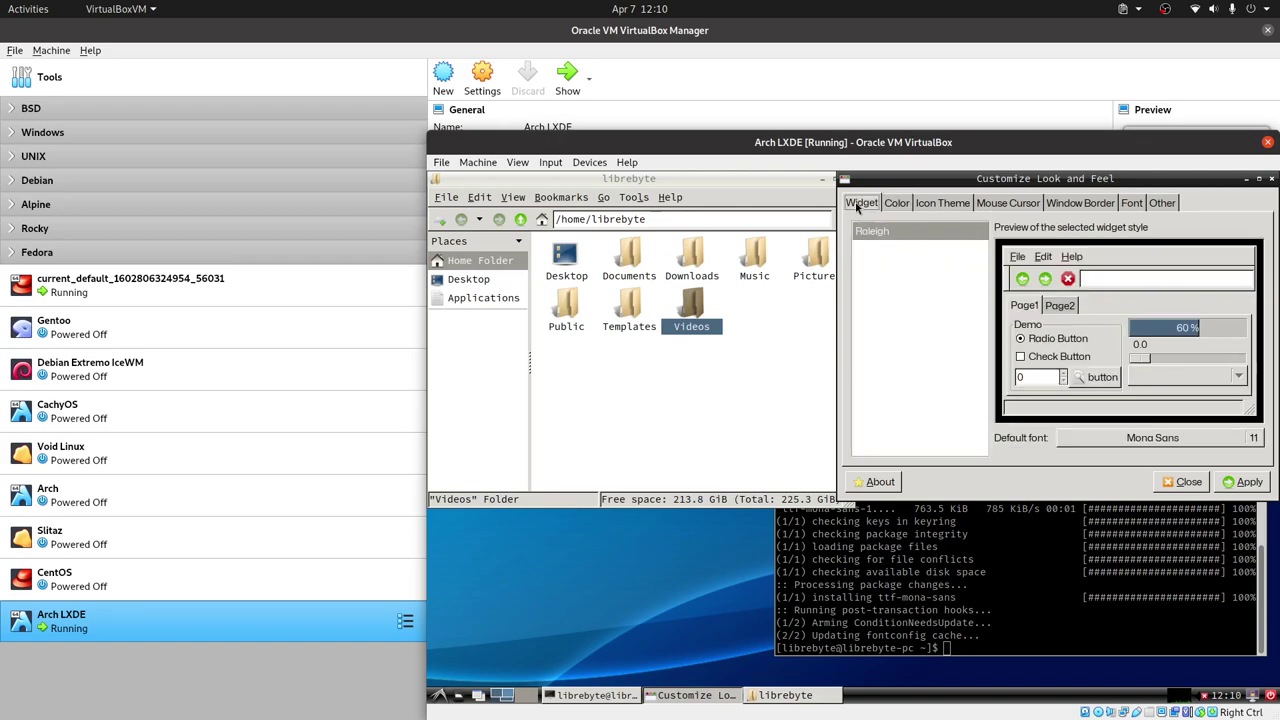
{"action": "left_click", "coordinate": [897, 204]}
{"action": "left_click", "coordinate": [861, 204]}
Close the look-and-feel settings and the home folder window, and move the terminal window toward the middle of the desktop.
{"action": "left_click", "coordinate": [1183, 481]}
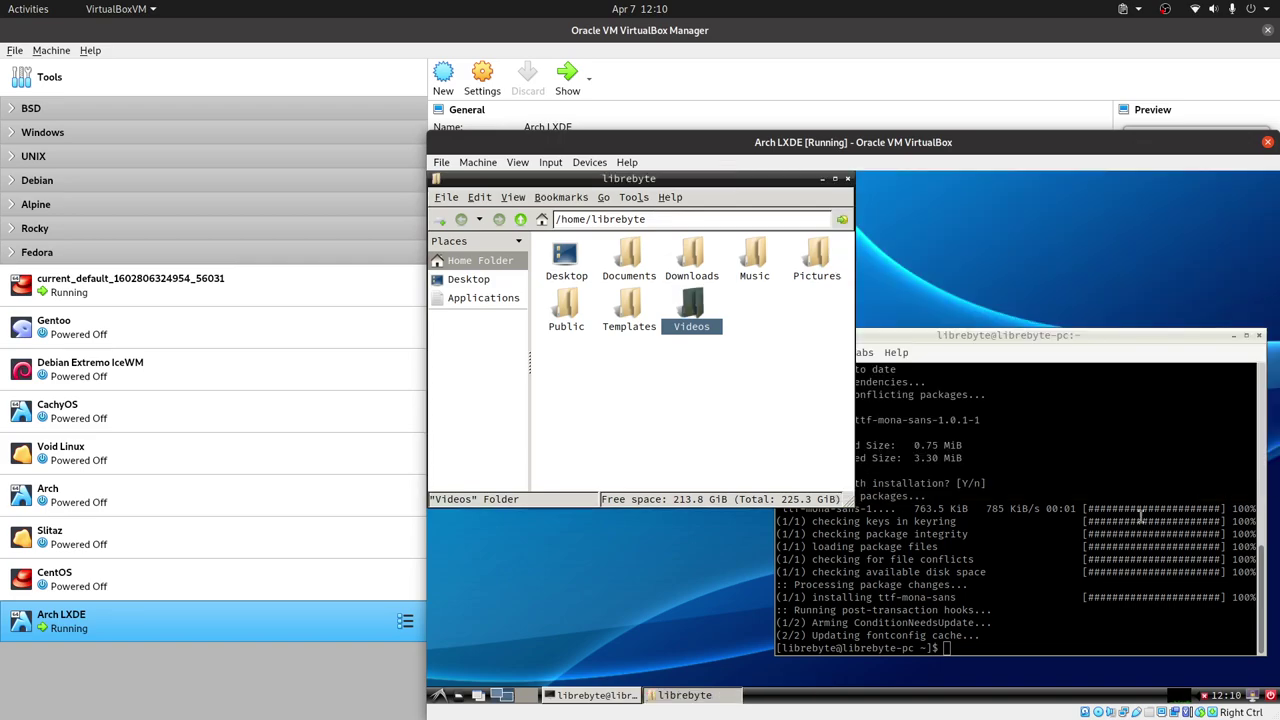
{"action": "left_click", "coordinate": [847, 178]}
{"action": "left_click_drag", "start_coordinate": [907, 347], "coordinate": [801, 253]}
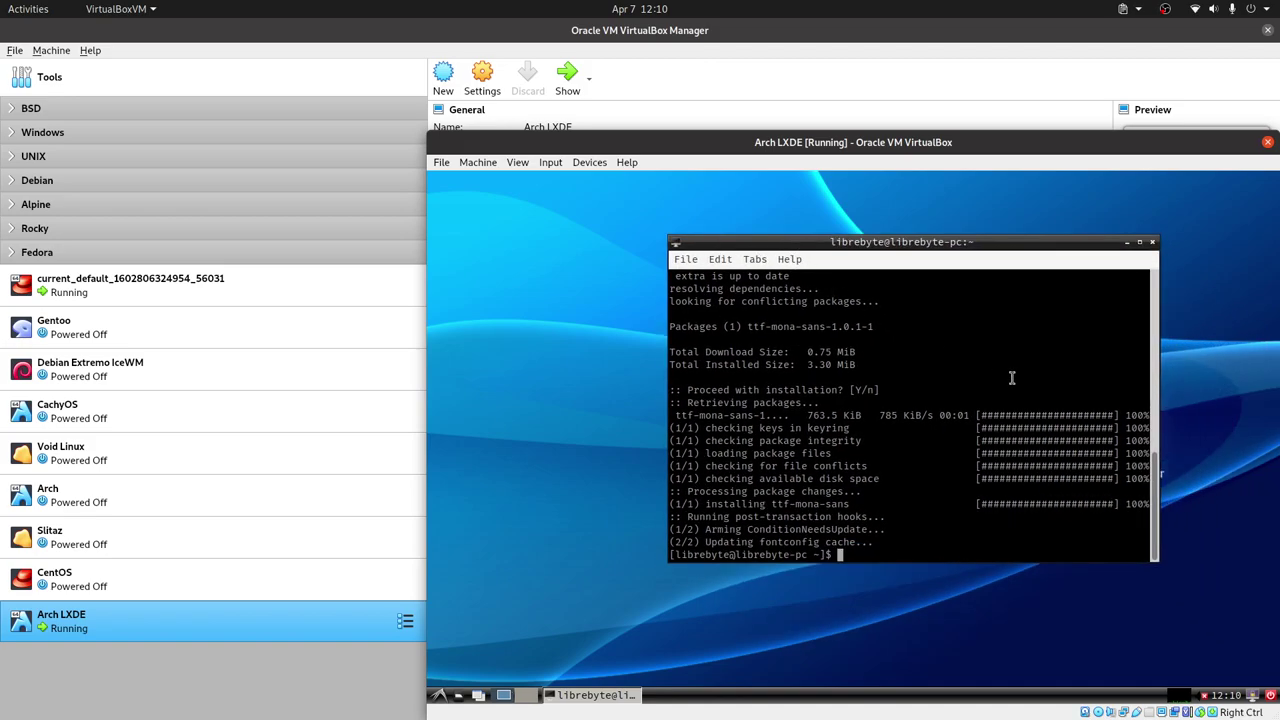
Install the adapta-gtk-theme package with sudo pacman -Sy and confirm the installation.
{"action": "key", "text": "Up"}
{"action": "key", "text": "BackSpace"}
{"action": "key", "text": "BackSpace"}
{"action": "key", "text": "BackSpace"}
{"action": "key", "text": "BackSpace"}
{"action": "key", "text": "BackSpace"}
{"action": "key", "text": "BackSpace"}
{"action": "key", "text": "BackSpace"}
{"action": "key", "text": "BackSpace"}
{"action": "key", "text": "BackSpace"}
{"action": "key", "text": "BackSpace"}
{"action": "key", "text": "BackSpace"}
{"action": "key", "text": "BackSpace"}
{"action": "key", "text": "BackSpace"}
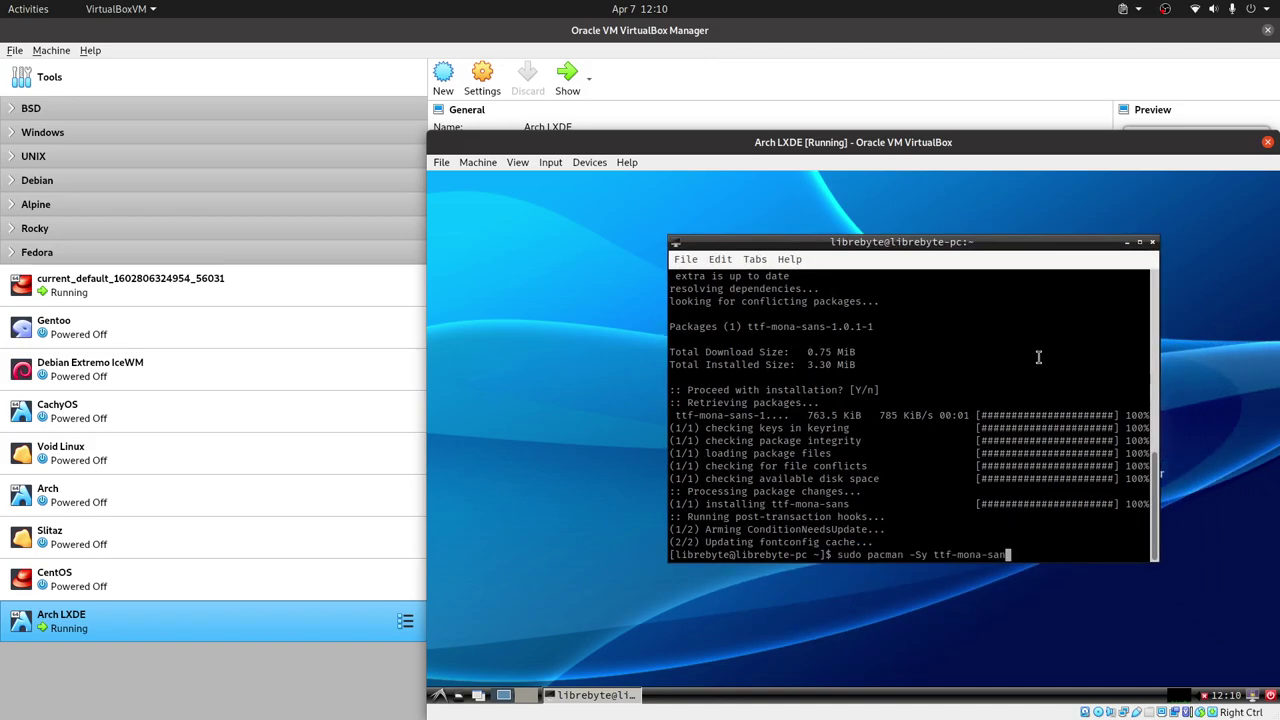
{"action": "type", "text": "adapta-gtk-theme"}
{"action": "key", "text": "Return"}
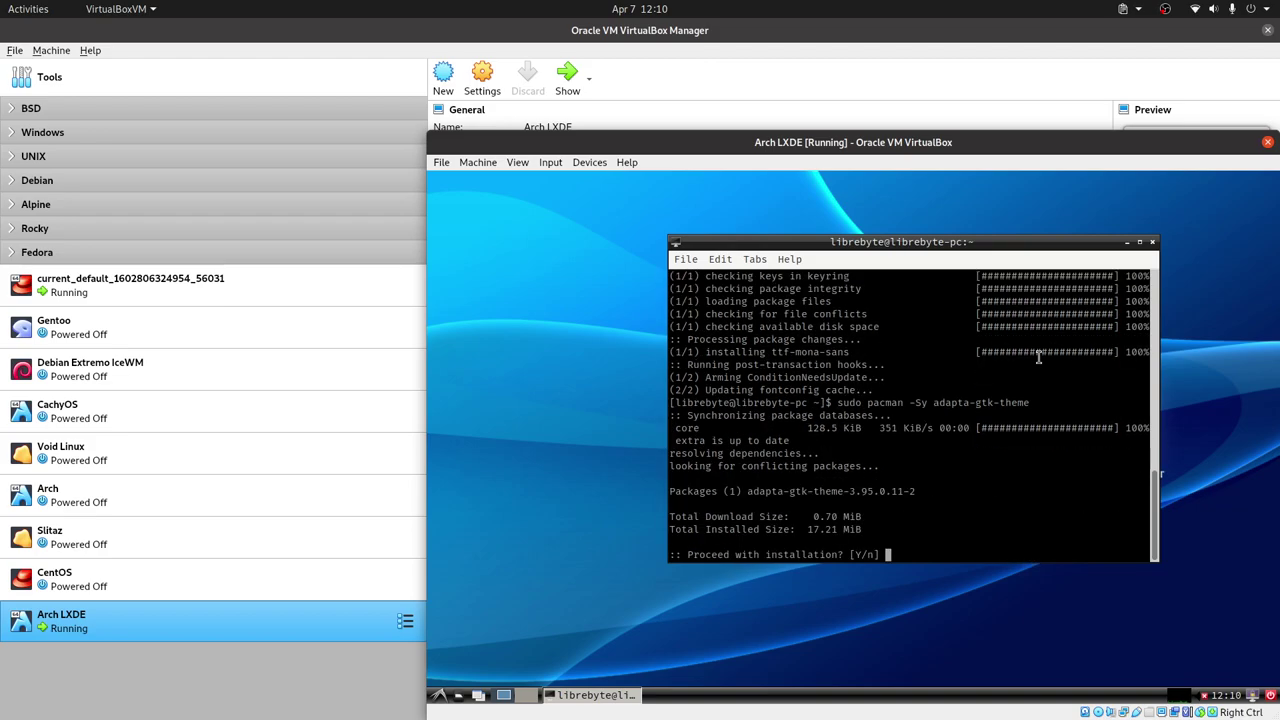
{"action": "key", "text": "Return"}
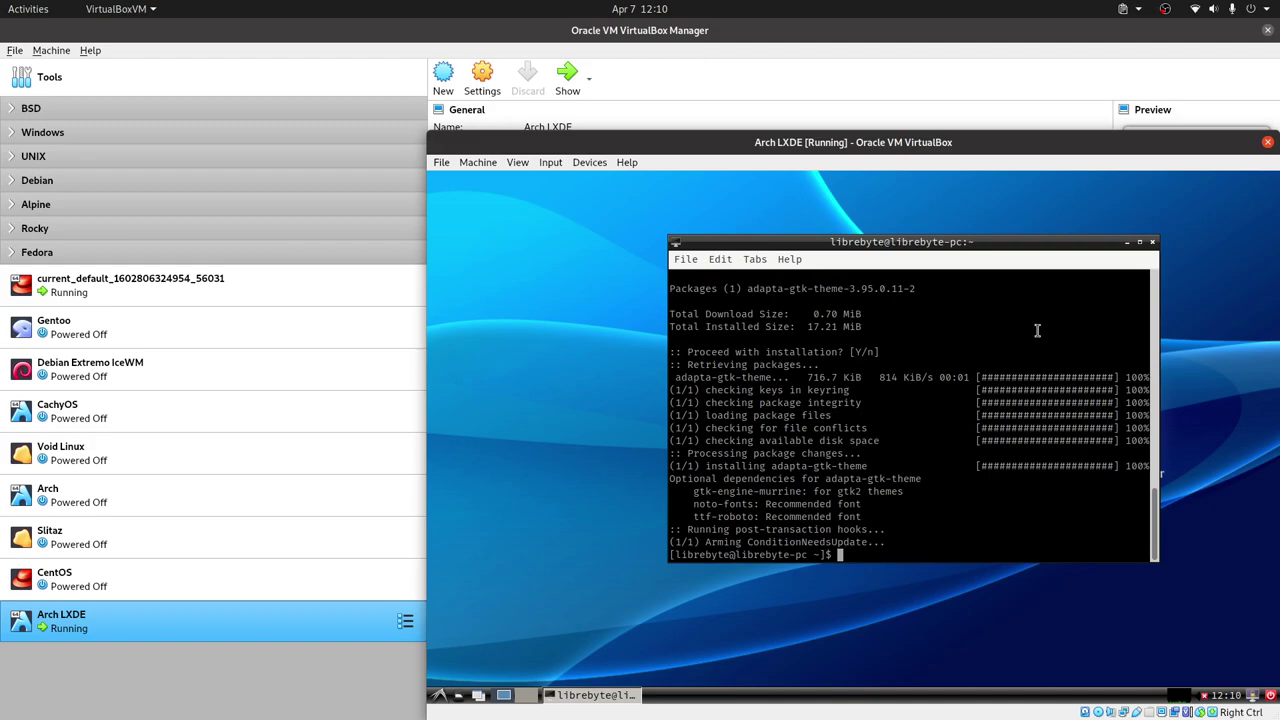
Search the package repositories for "paipirus" with sudo pacman -Ss.
{"action": "key", "text": "Up"}
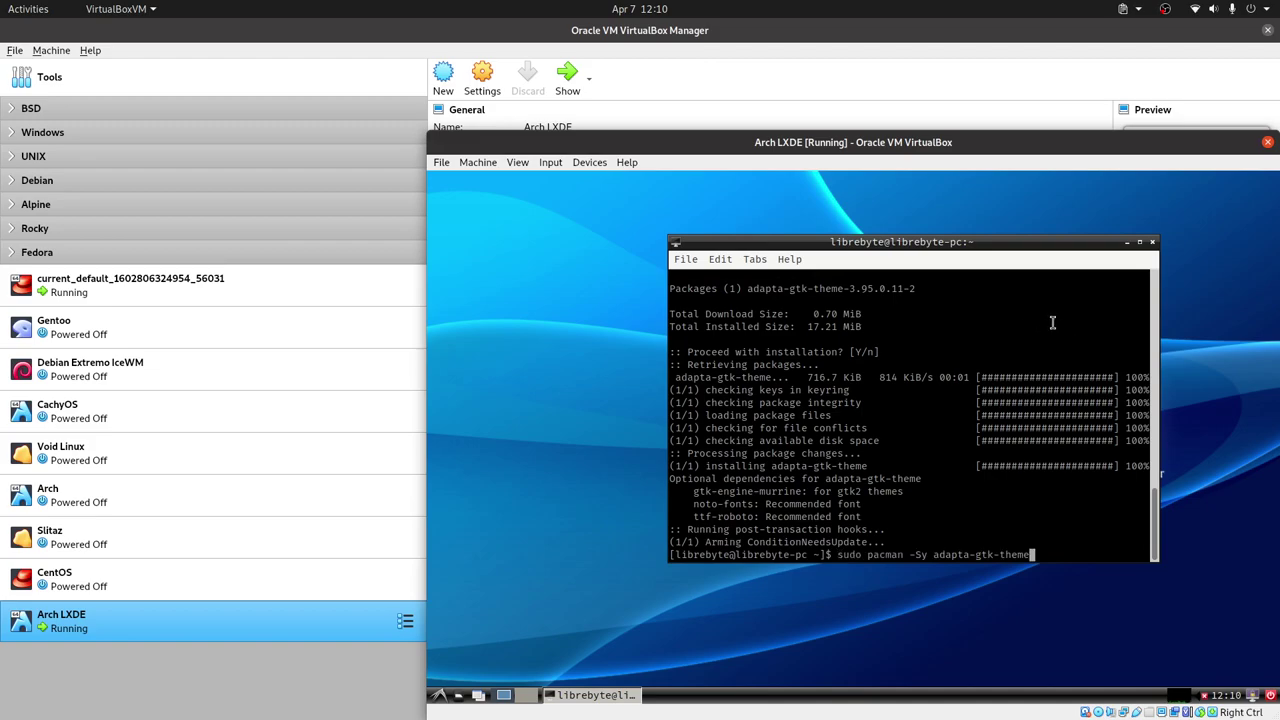
{"action": "key", "text": "BackSpace"}
{"action": "key", "text": "BackSpace"}
{"action": "key", "text": "BackSpace"}
{"action": "key", "text": "BackSpace"}
{"action": "key", "text": "BackSpace"}
{"action": "key", "text": "BackSpace"}
{"action": "key", "text": "BackSpace"}
{"action": "key", "text": "BackSpace"}
{"action": "key", "text": "BackSpace"}
{"action": "key", "text": "BackSpace"}
{"action": "key", "text": "BackSpace"}
{"action": "key", "text": "BackSpace"}
{"action": "key", "text": "BackSpace"}
{"action": "key", "text": "BackSpace"}
{"action": "key", "text": "BackSpace"}
{"action": "key", "text": "BackSpace"}
{"action": "key", "text": "BackSpace"}
{"action": "key", "text": "BackSpace"}
{"action": "type", "text": "s paipr"}
{"action": "key", "text": "BackSpace"}
{"action": "type", "text": "irus"}
{"action": "key", "text": "Return"}
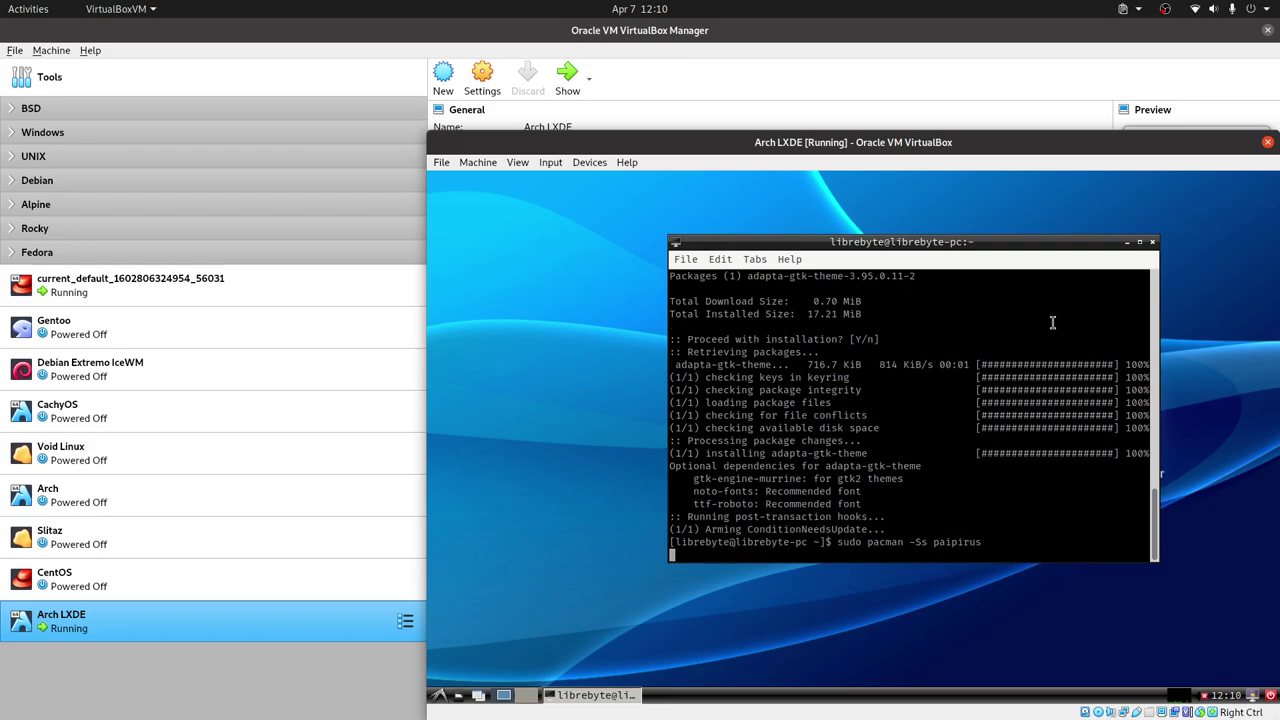
Correct the spelling of the package search to "papirus" and run it again.
{"action": "key", "text": "Up"}
{"action": "key", "text": "Left"}
{"action": "key", "text": "Left"}
{"action": "key", "text": "Left"}
{"action": "key", "text": "Left"}
{"action": "key", "text": "Left"}
{"action": "key", "text": "BackSpace"}
{"action": "key", "text": "Return"}
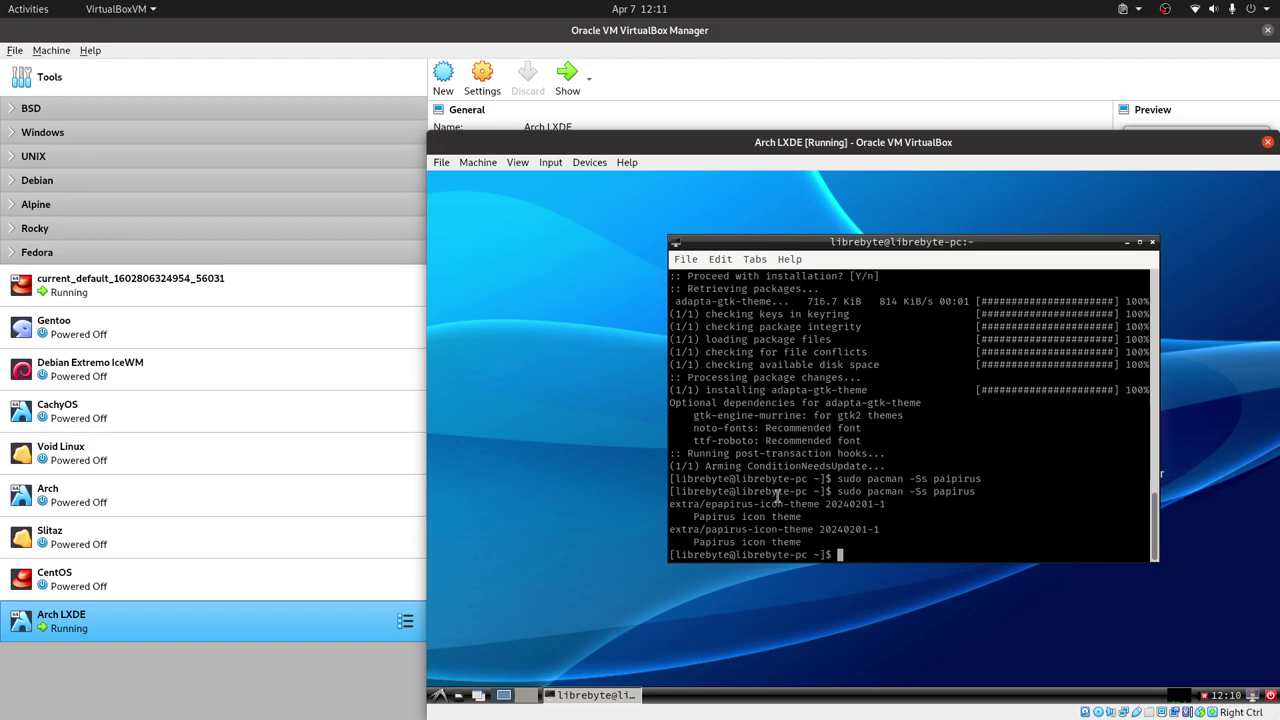
Copy the package name papirus-icon-theme from the search results and try to install it with pacman -Sy, without sudo.
{"action": "left_click_drag", "start_coordinate": [705, 529], "coordinate": [813, 531]}
{"action": "key", "text": "ctrl+c"}
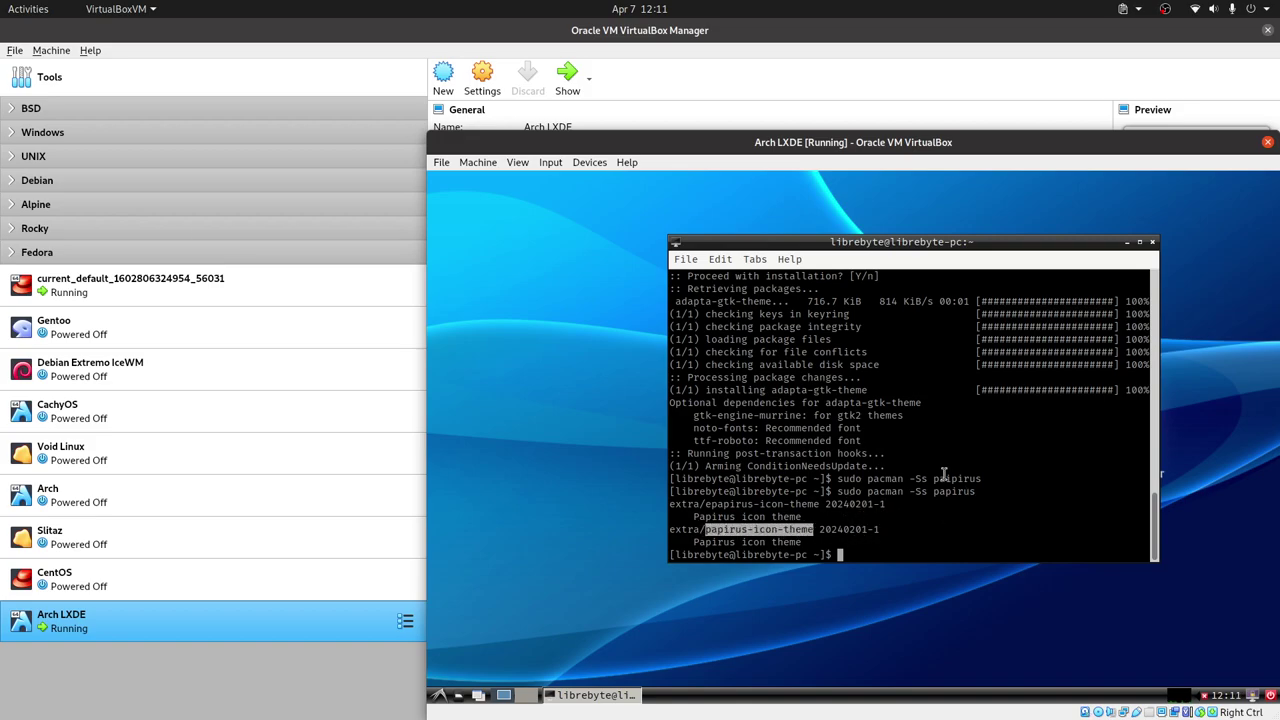
{"action": "type", "text": "pacman -Sy"}
{"action": "middle_click", "coordinate": [958, 474]}
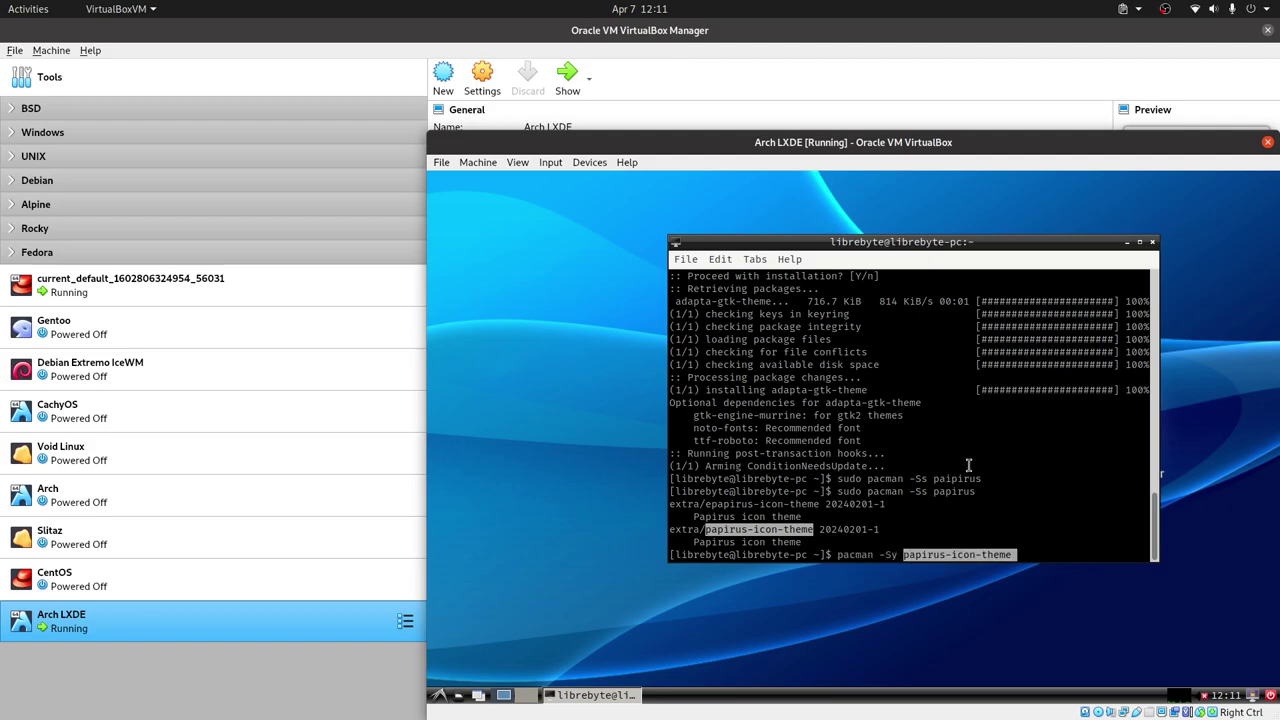
{"action": "key", "text": "Return"}
Rerun the papirus-icon-theme installation with sudo and confirm it.
{"action": "key", "text": "Up"}
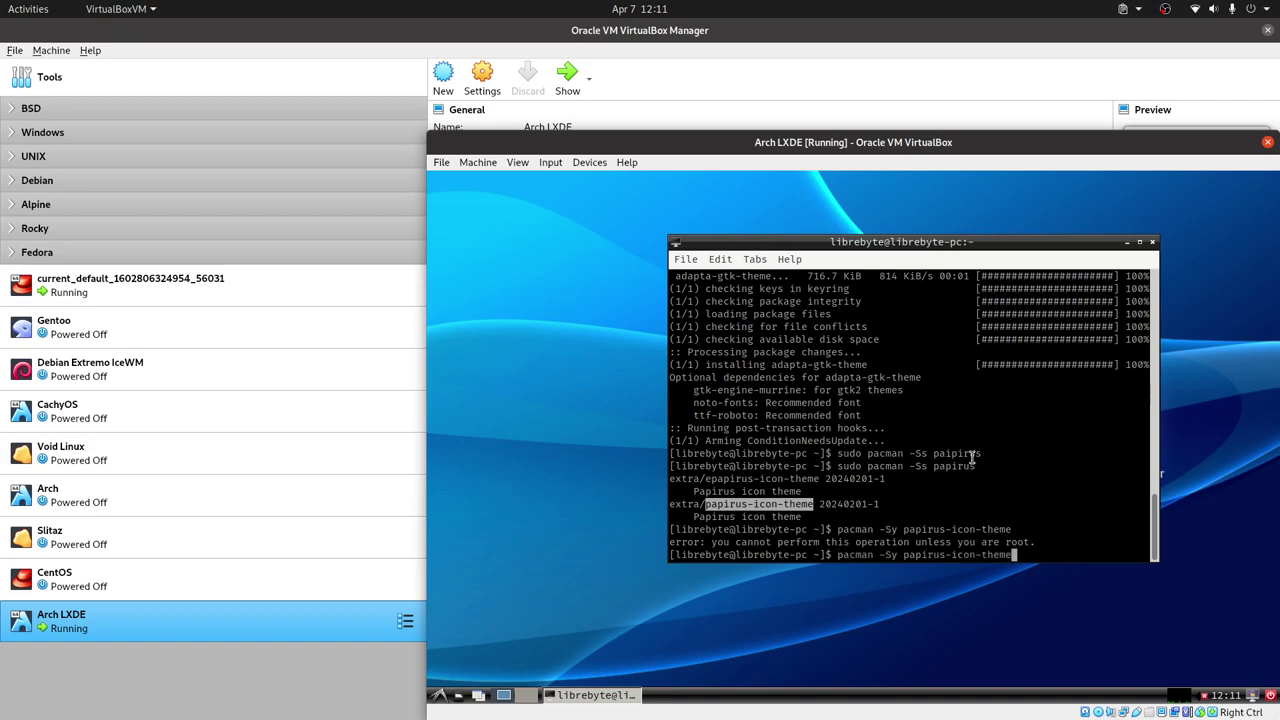
{"action": "key", "text": "Home"}
{"action": "type", "text": "sudo"}
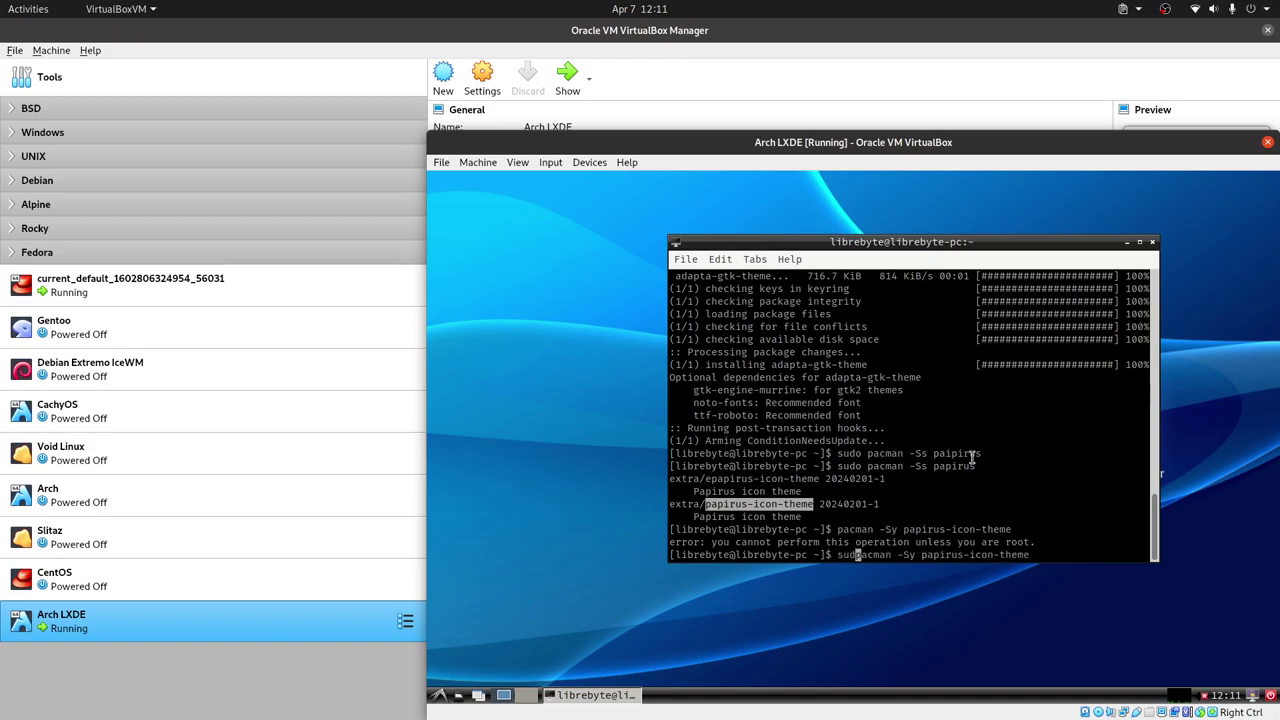
{"action": "key", "text": "Return"}
{"action": "key", "text": "Return"}
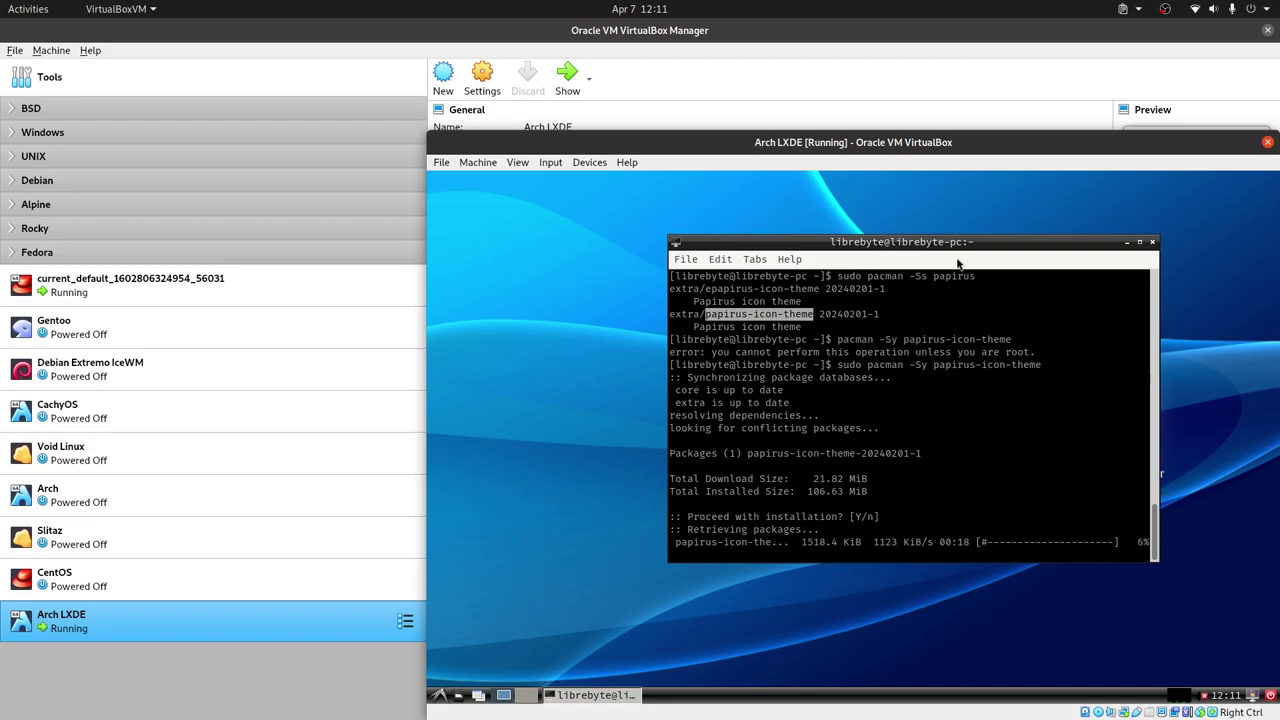
View the terminal's version and project information, and close it.
{"action": "mouse_move", "coordinate": [1153, 541]}
{"action": "left_mouse_down"}
{"action": "mouse_move", "coordinate": [1157, 517]}
{"action": "mouse_move", "coordinate": [1152, 548]}
{"action": "left_mouse_up"}
{"action": "left_click", "coordinate": [789, 259]}
{"action": "left_click", "coordinate": [804, 277]}
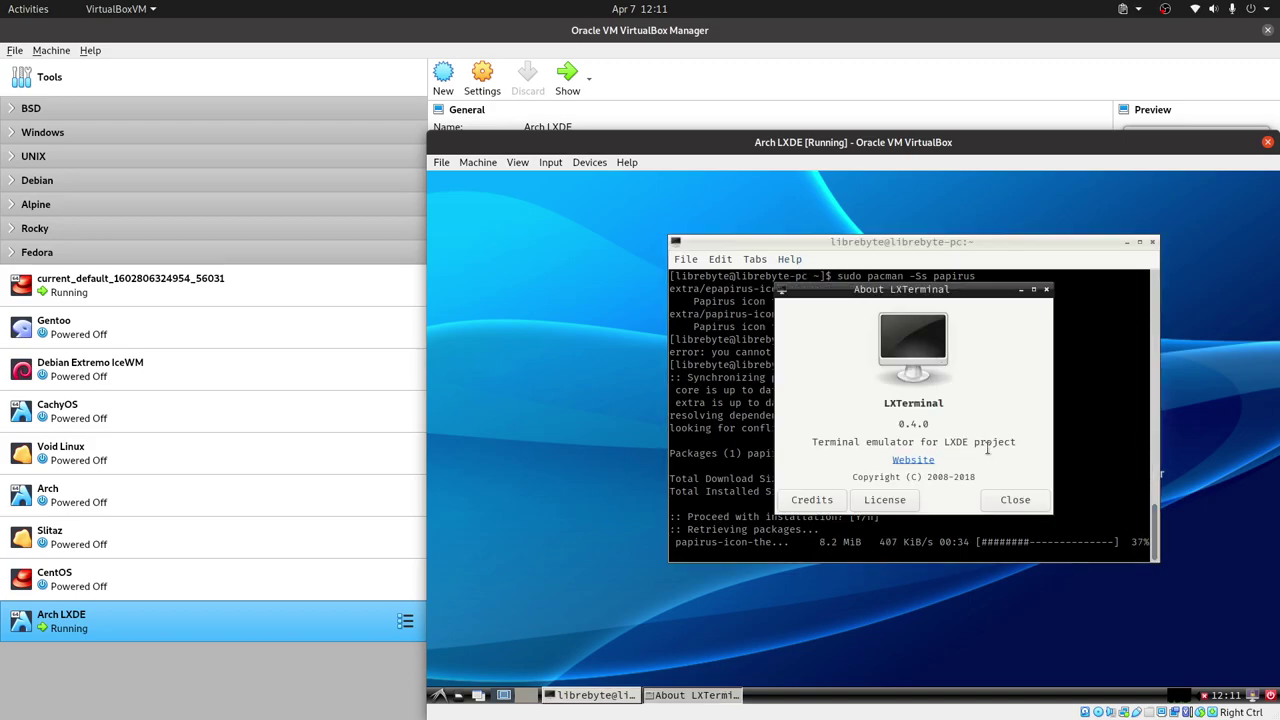
{"action": "left_click", "coordinate": [1017, 503]}
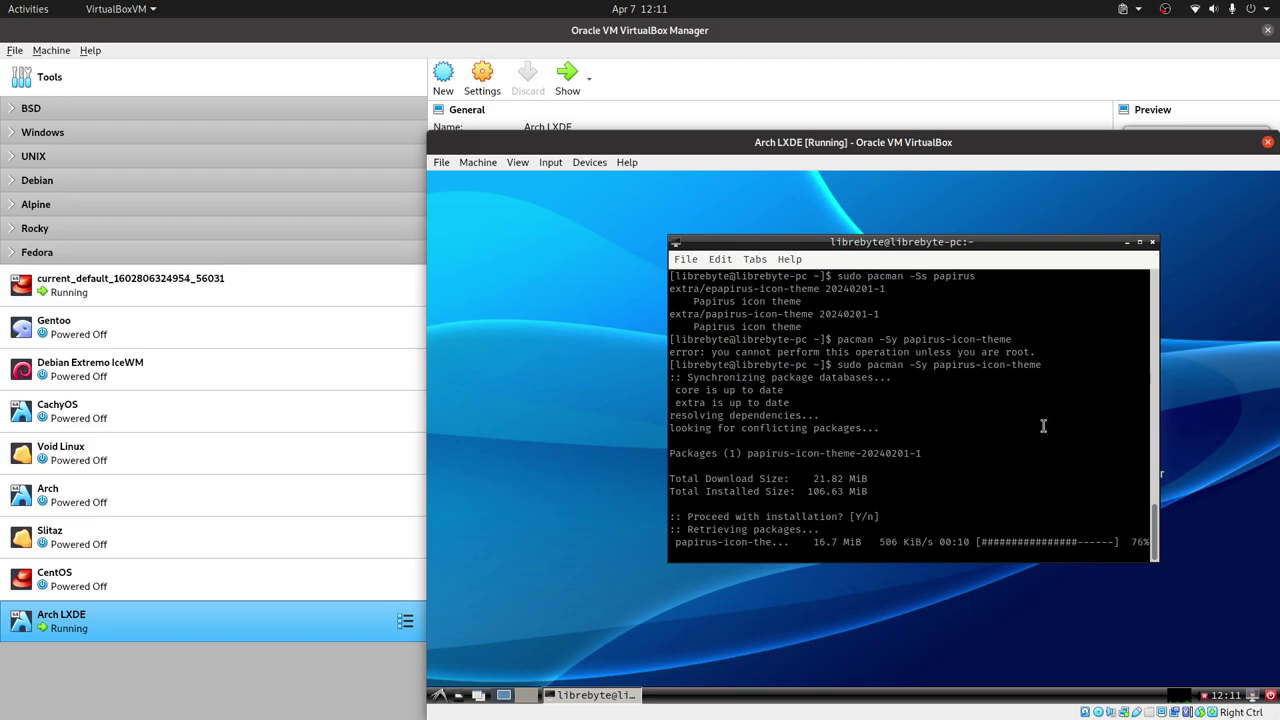
Look at the editing and preference commands the terminal offers.
{"action": "left_click", "coordinate": [738, 262]}
{"action": "mouse_move", "coordinate": [718, 266]}
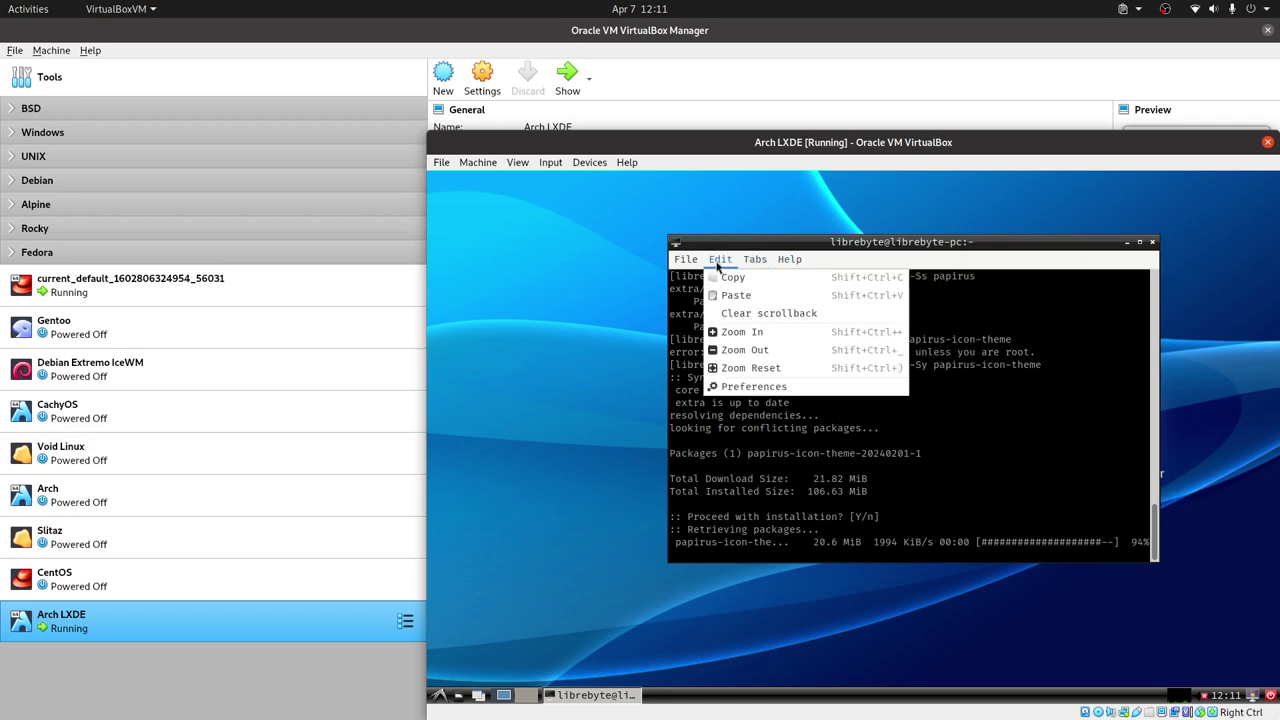